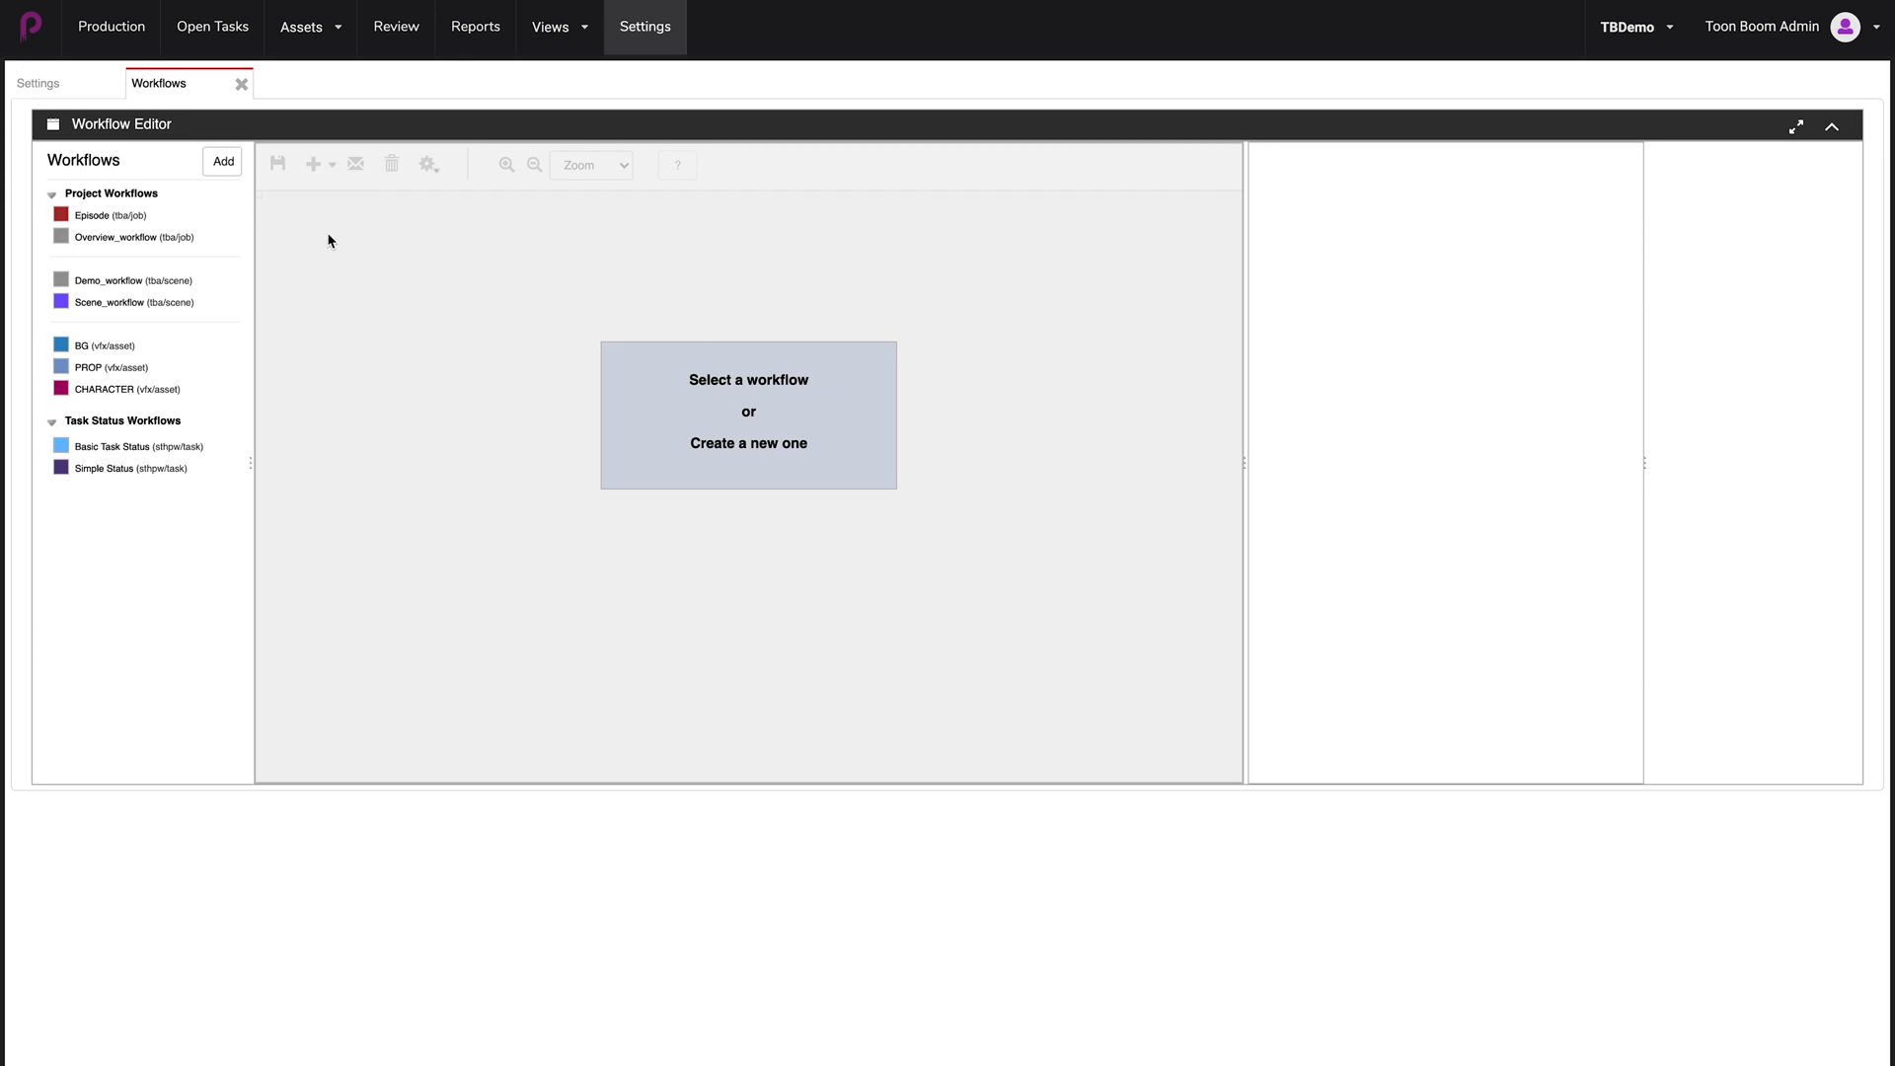
Start a new workflow named Status_workflow with the search type Task (sthpw/task)
click(224, 163)
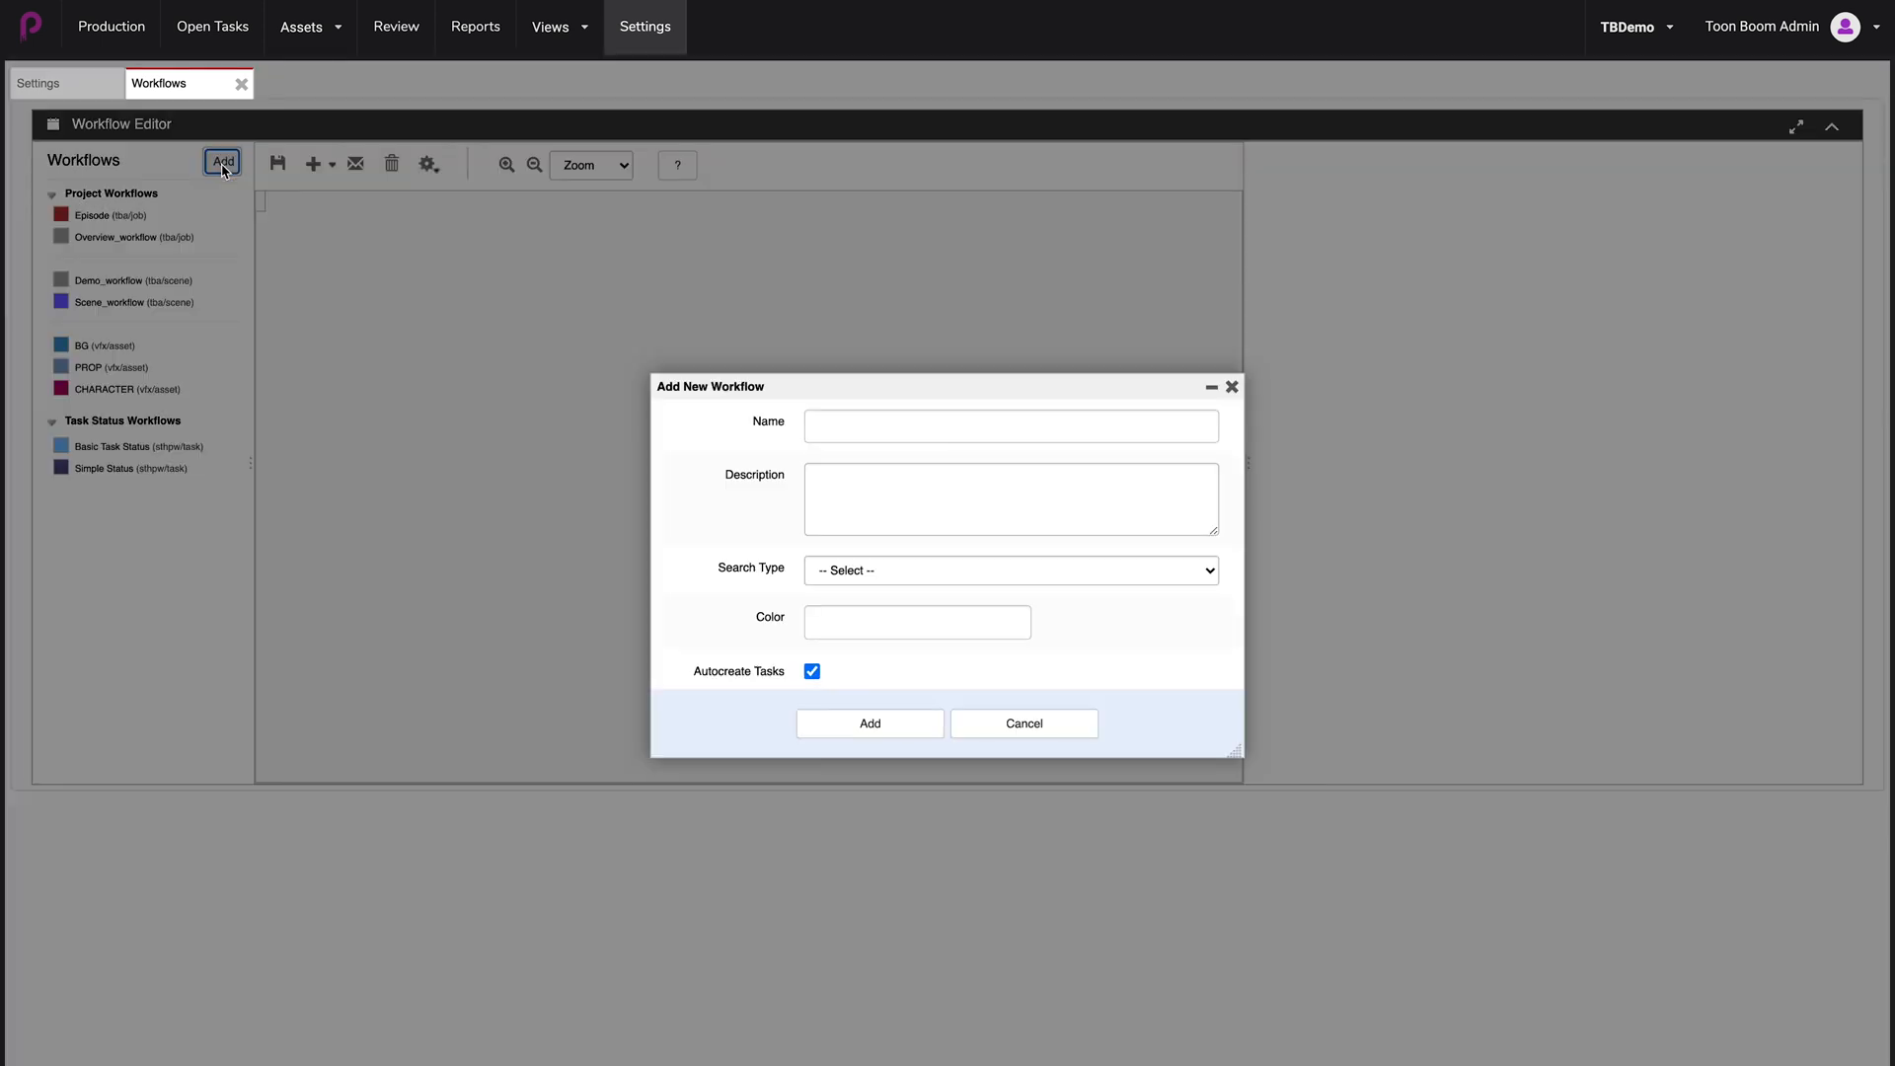
click(890, 429)
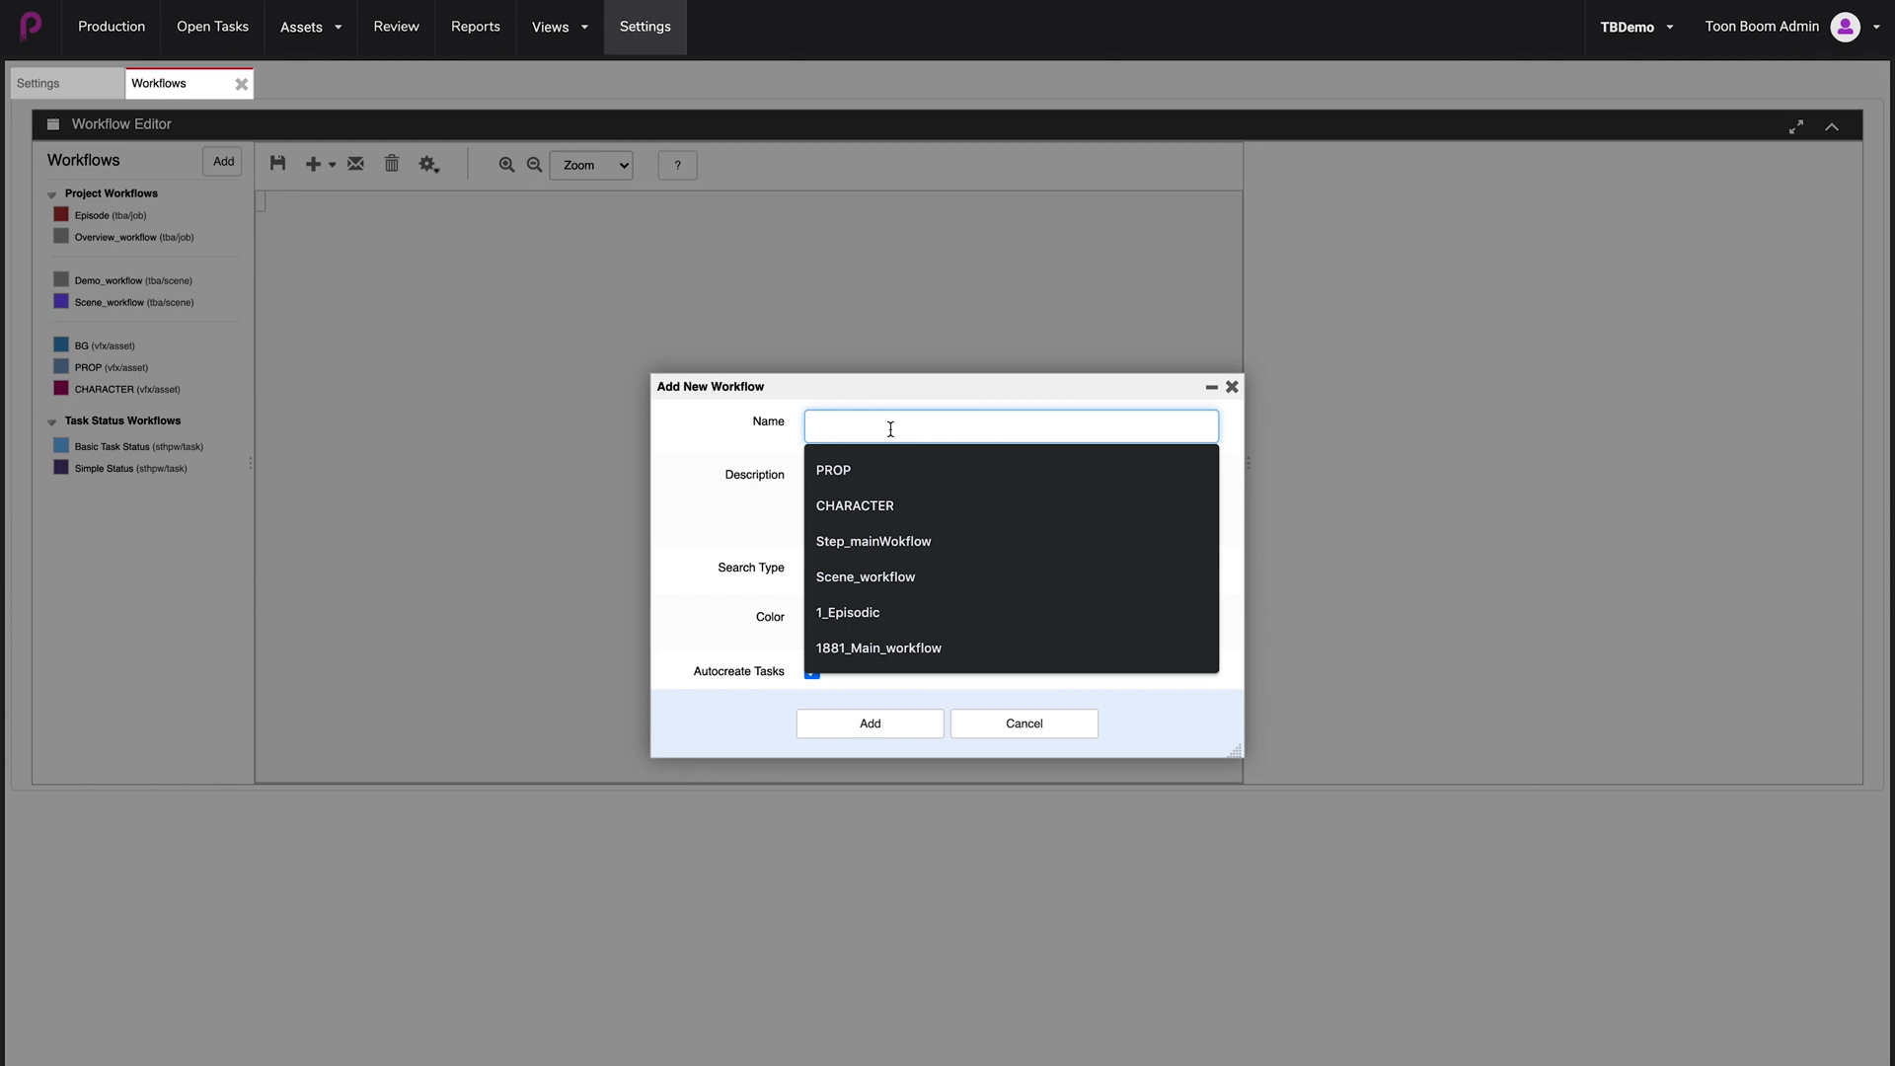
text(Status_)
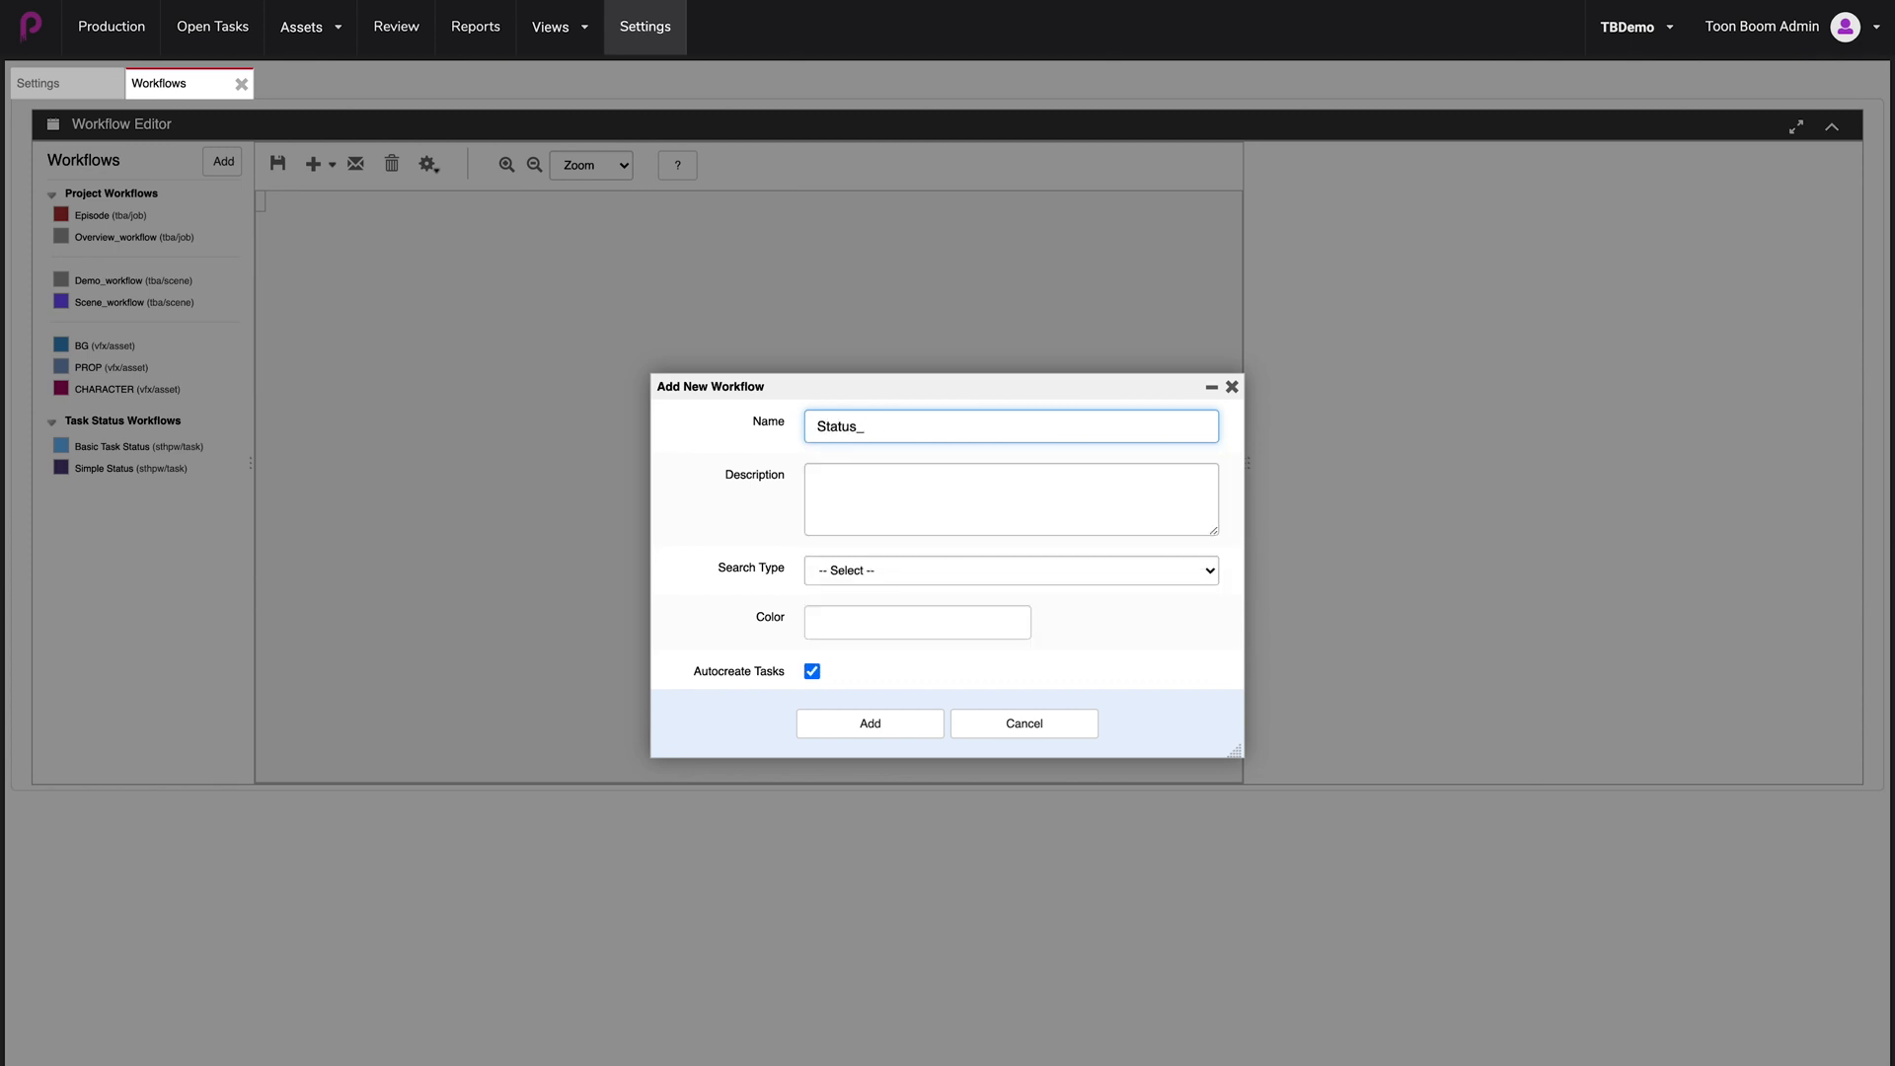
text(workflow)
click(926, 490)
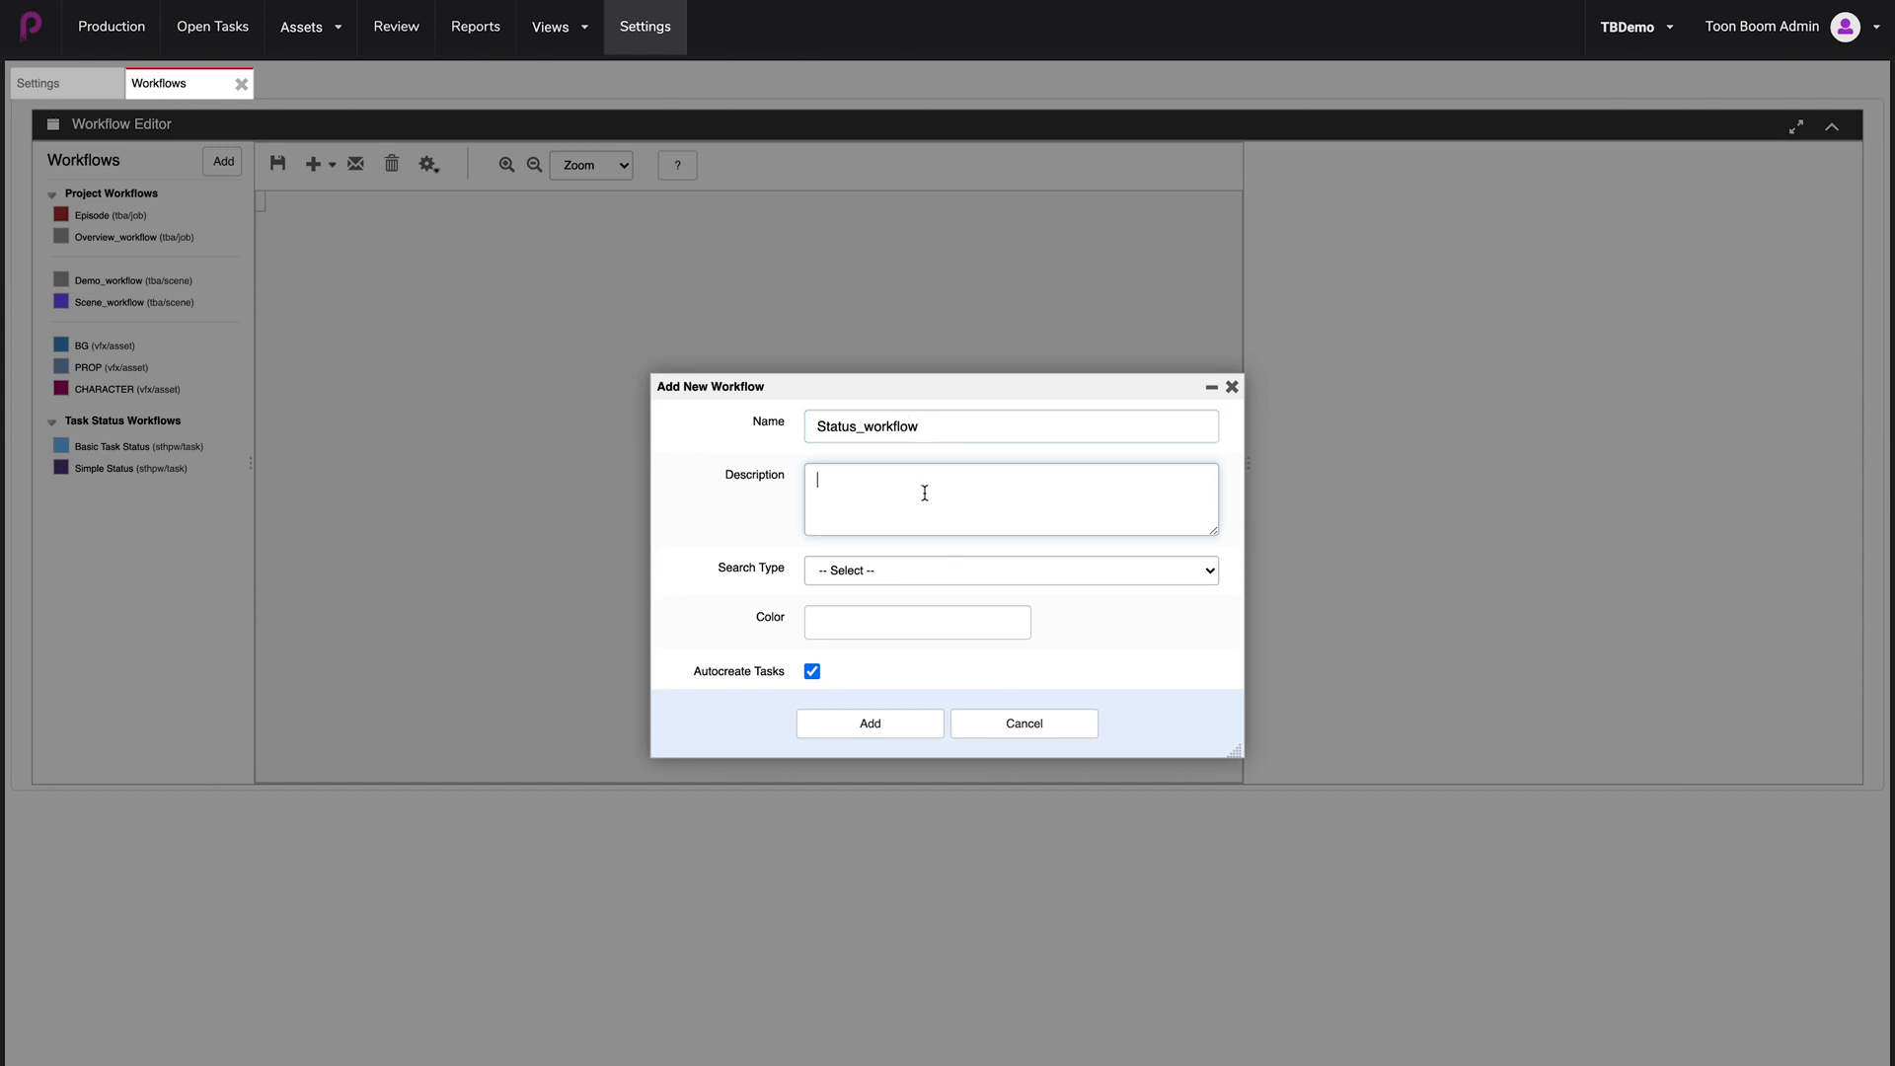
click(1211, 573)
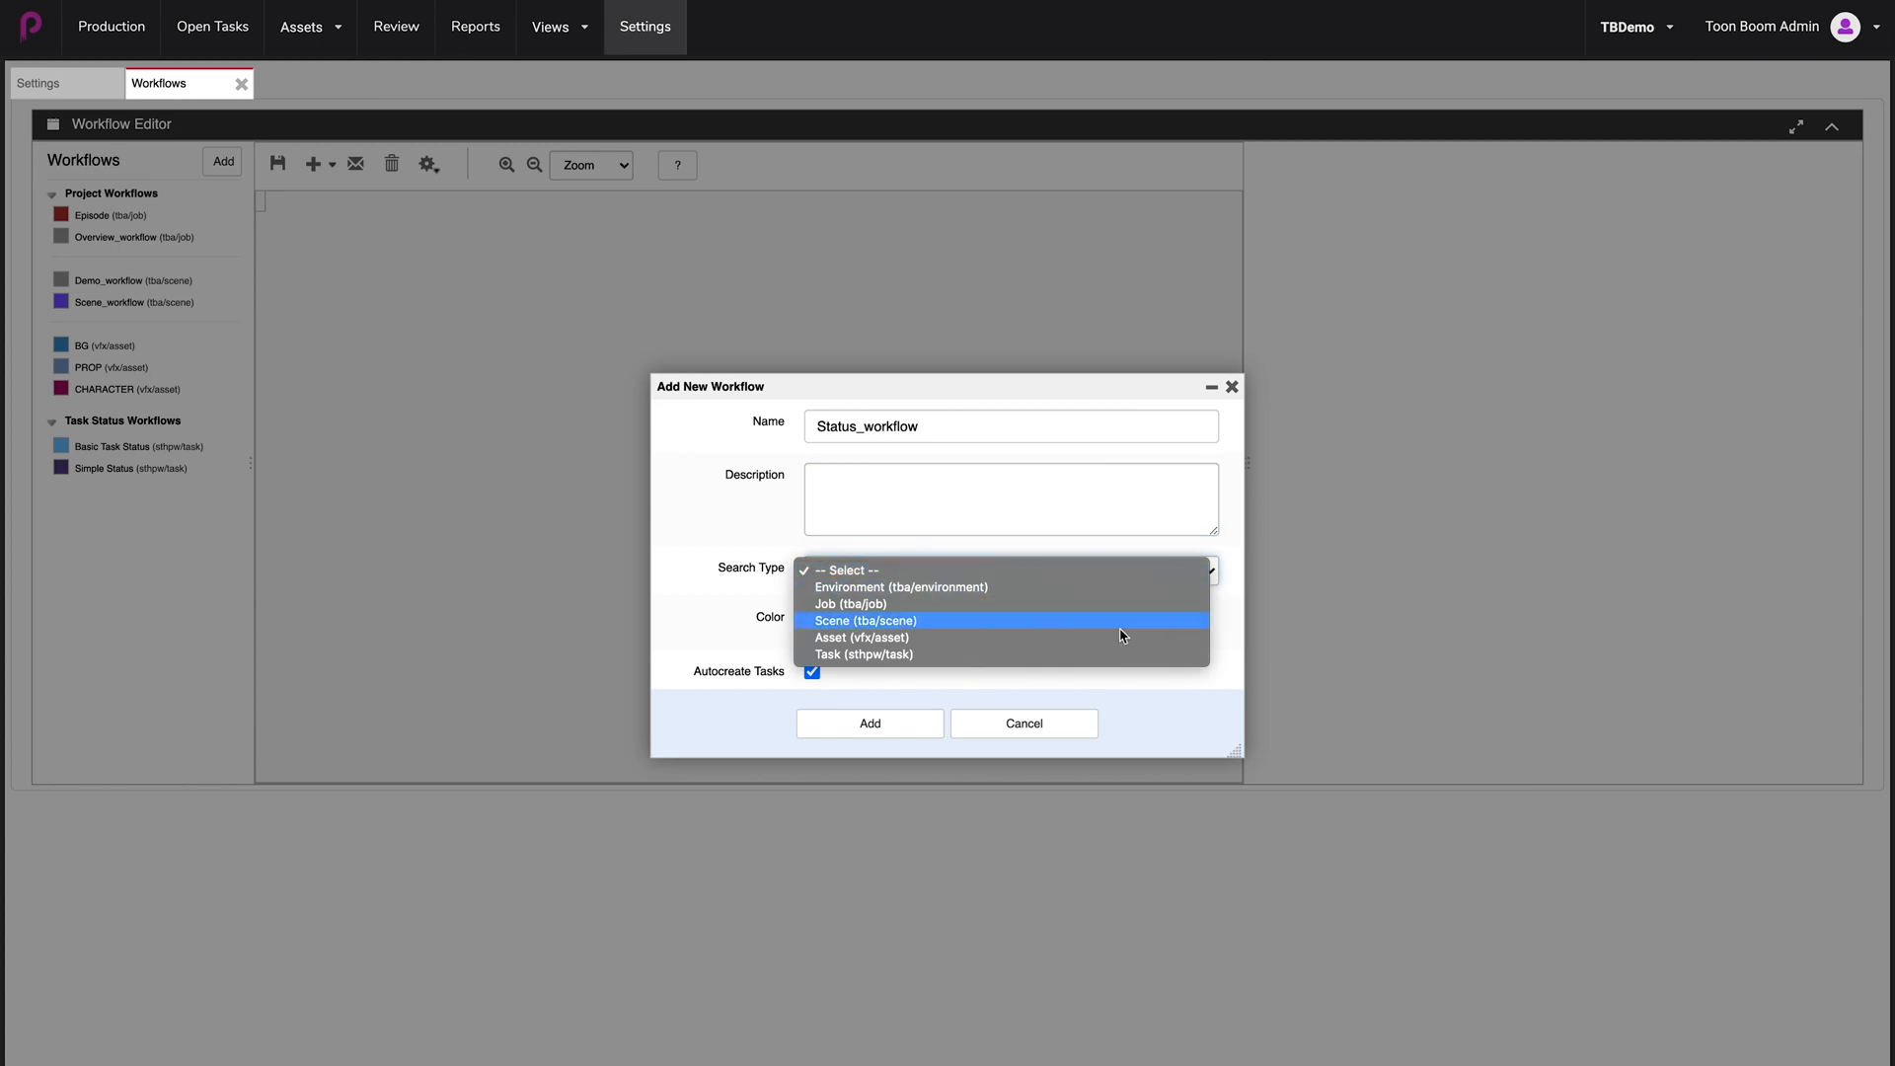
click(948, 658)
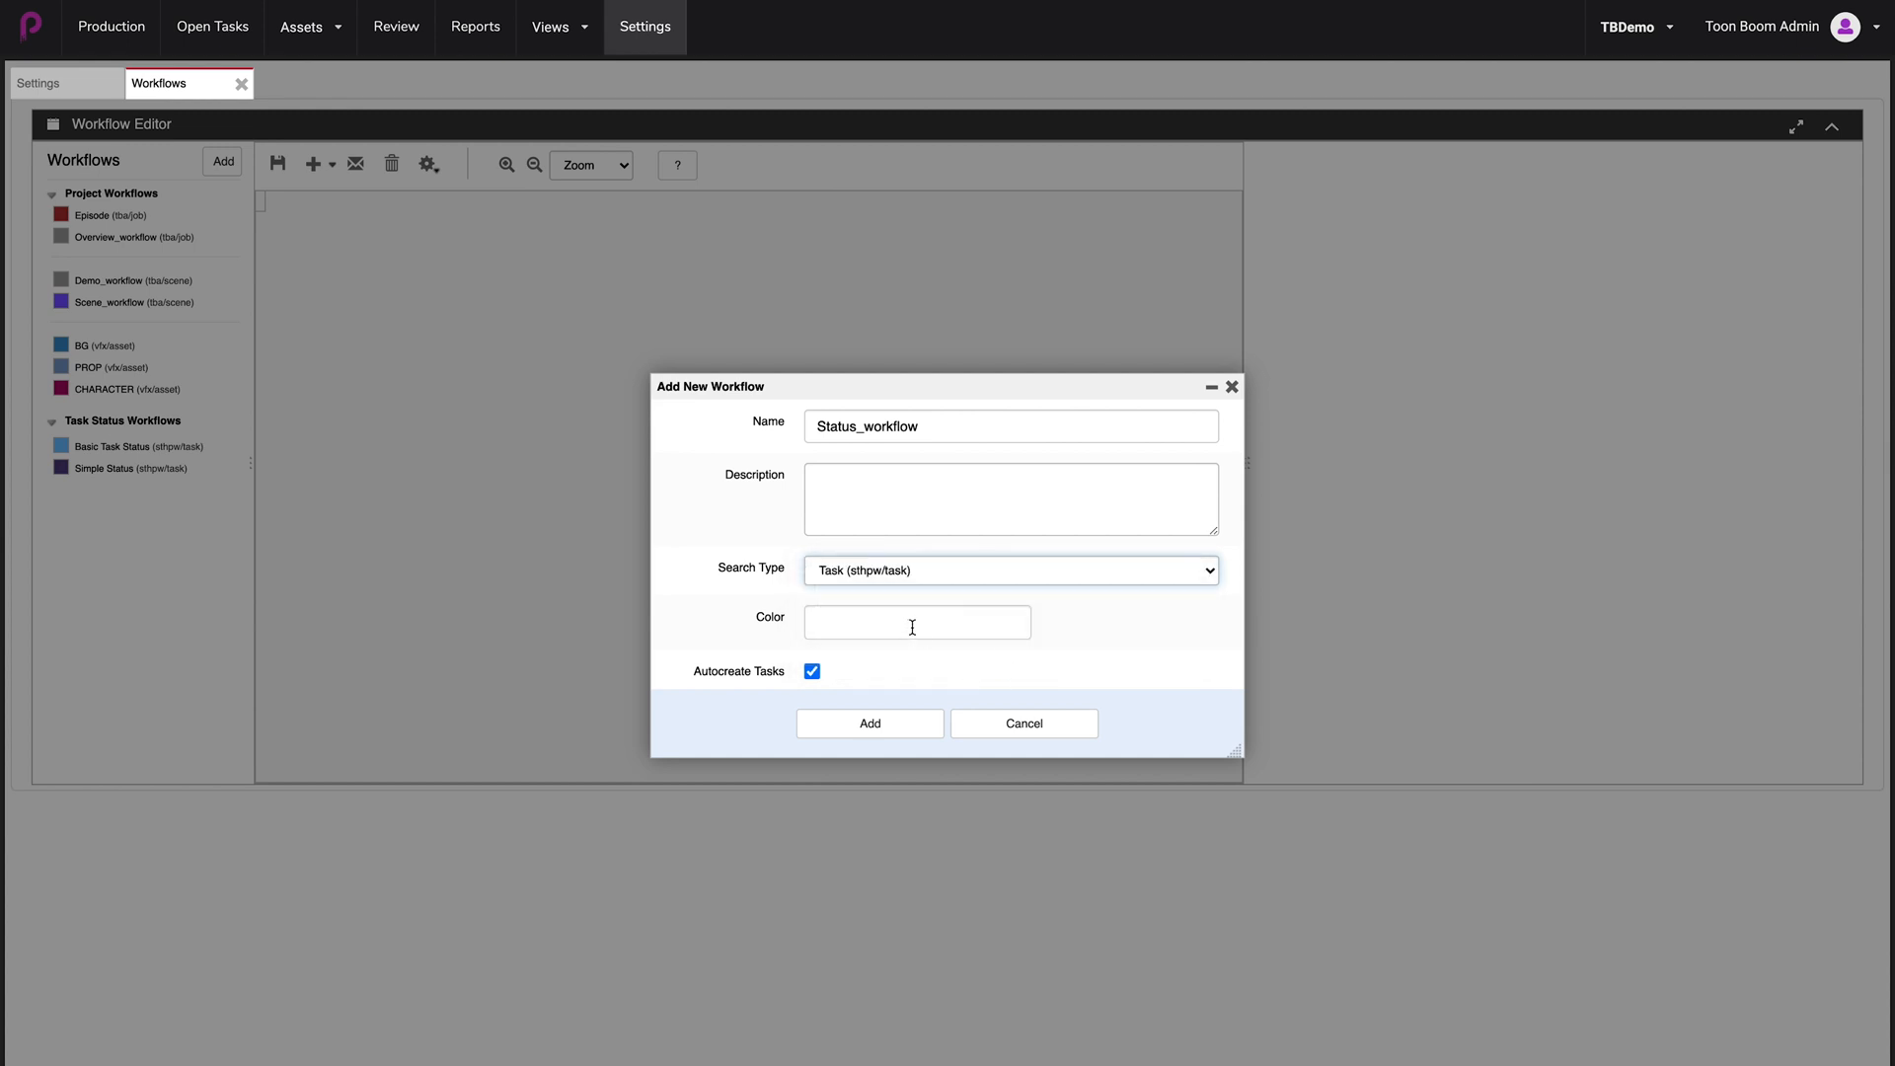
Choose the green color #00ff62 for the new workflow and add it
click(912, 627)
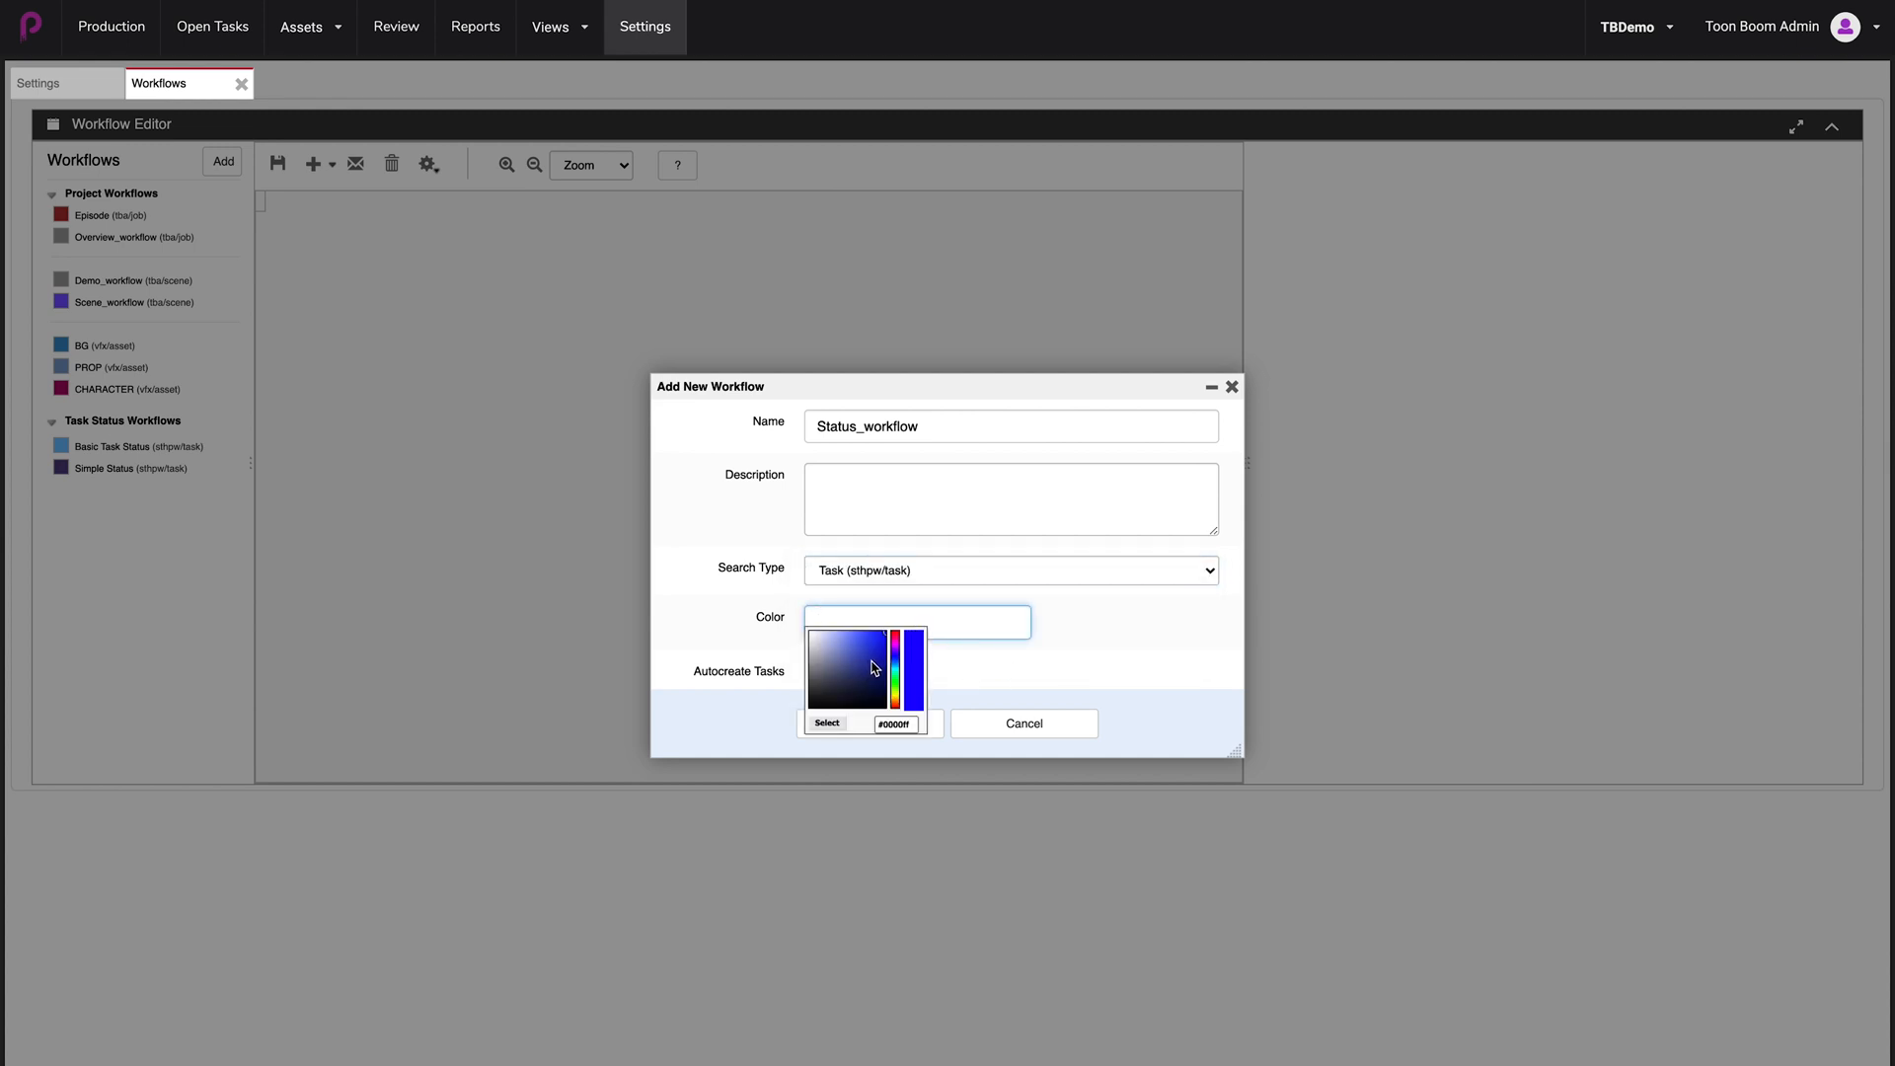
click(896, 689)
drag(896, 690, 897, 677)
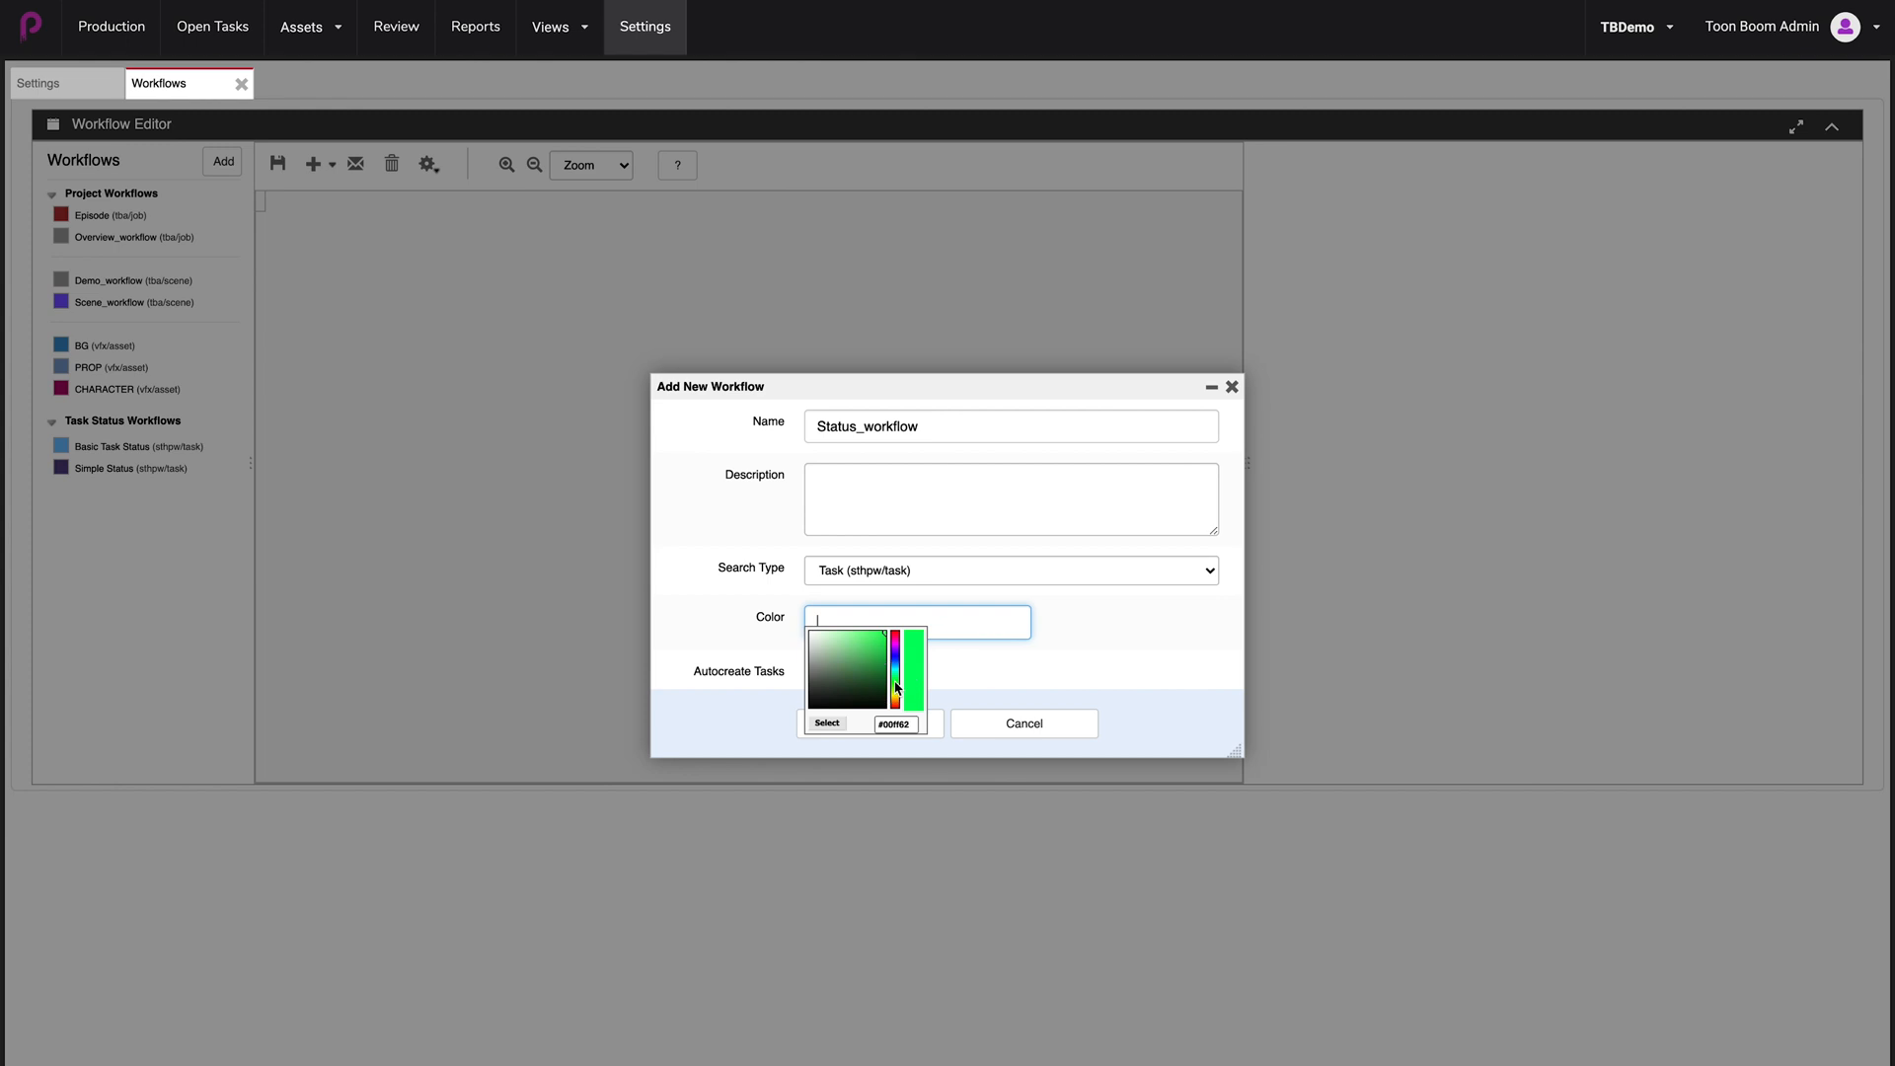
click(825, 725)
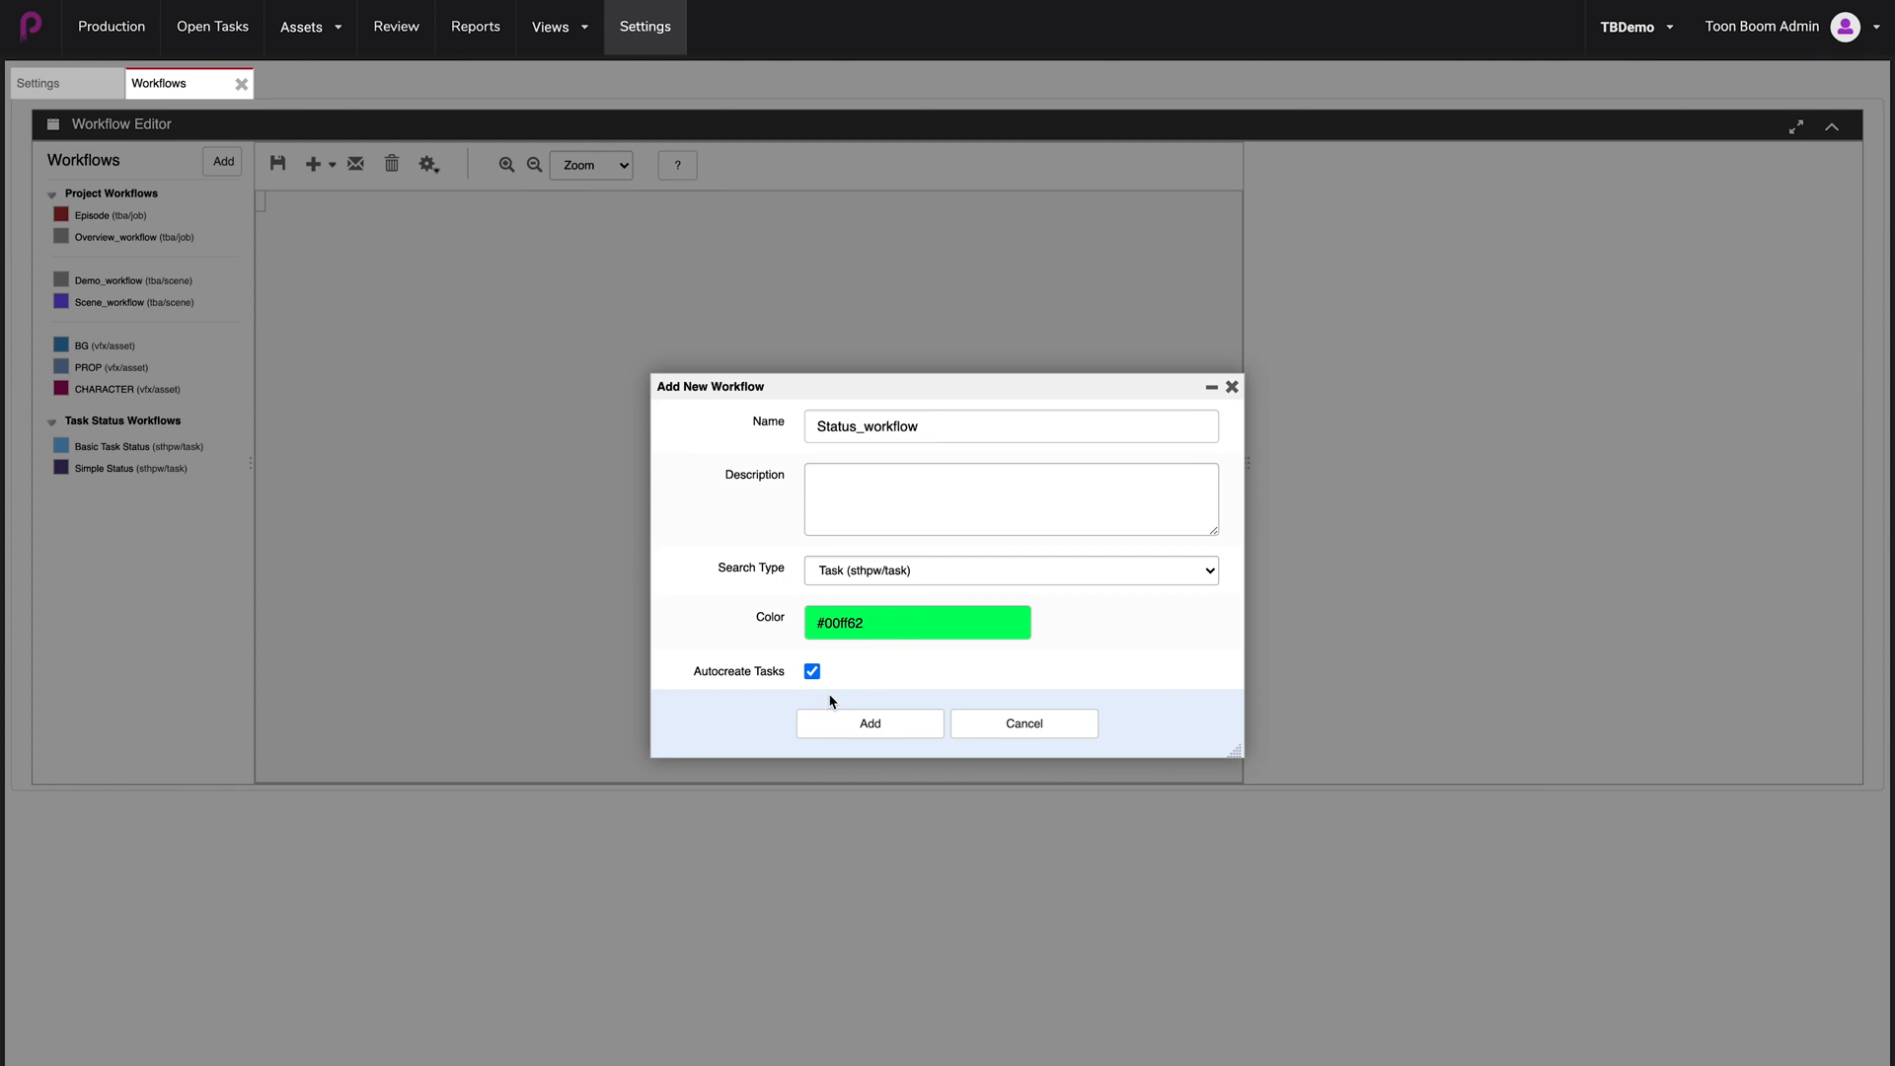
click(868, 733)
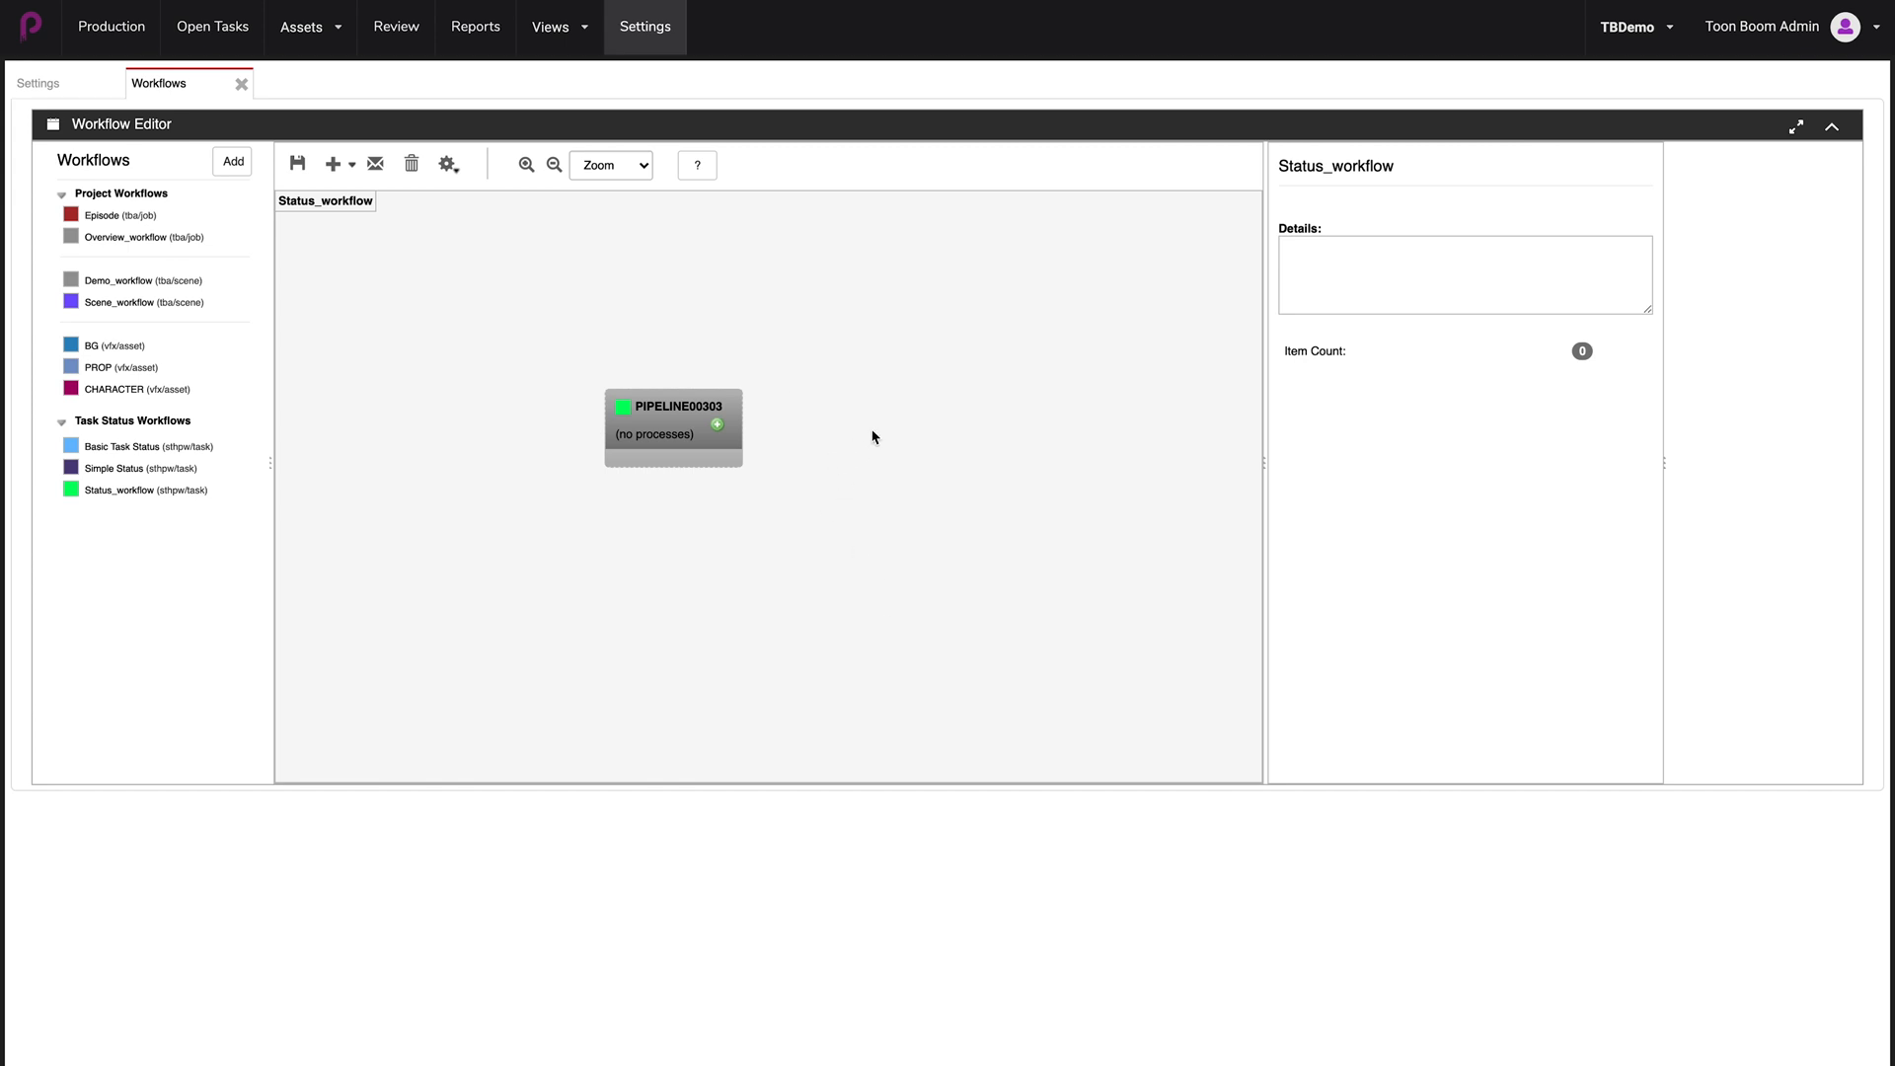
Create the first status node in the empty Status_workflow and rename it Standby
click(718, 434)
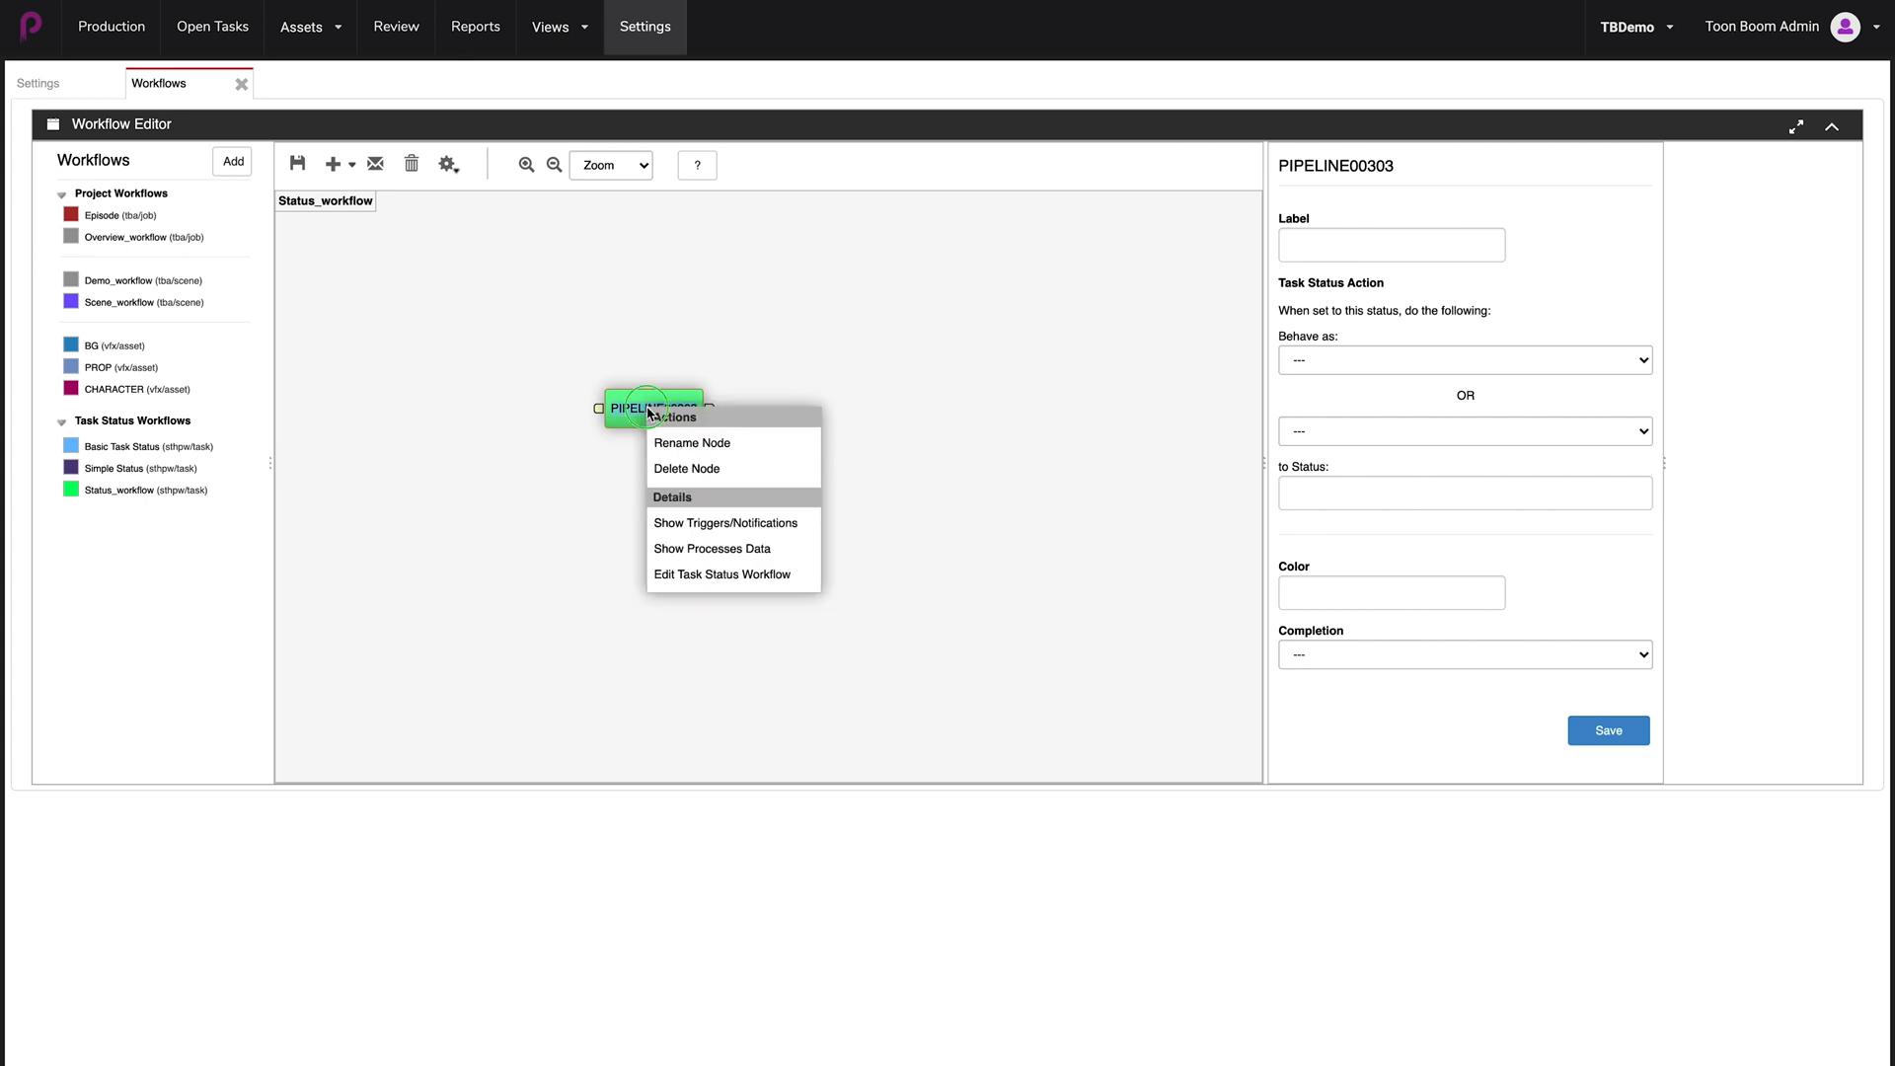
right_click(646, 406)
click(698, 453)
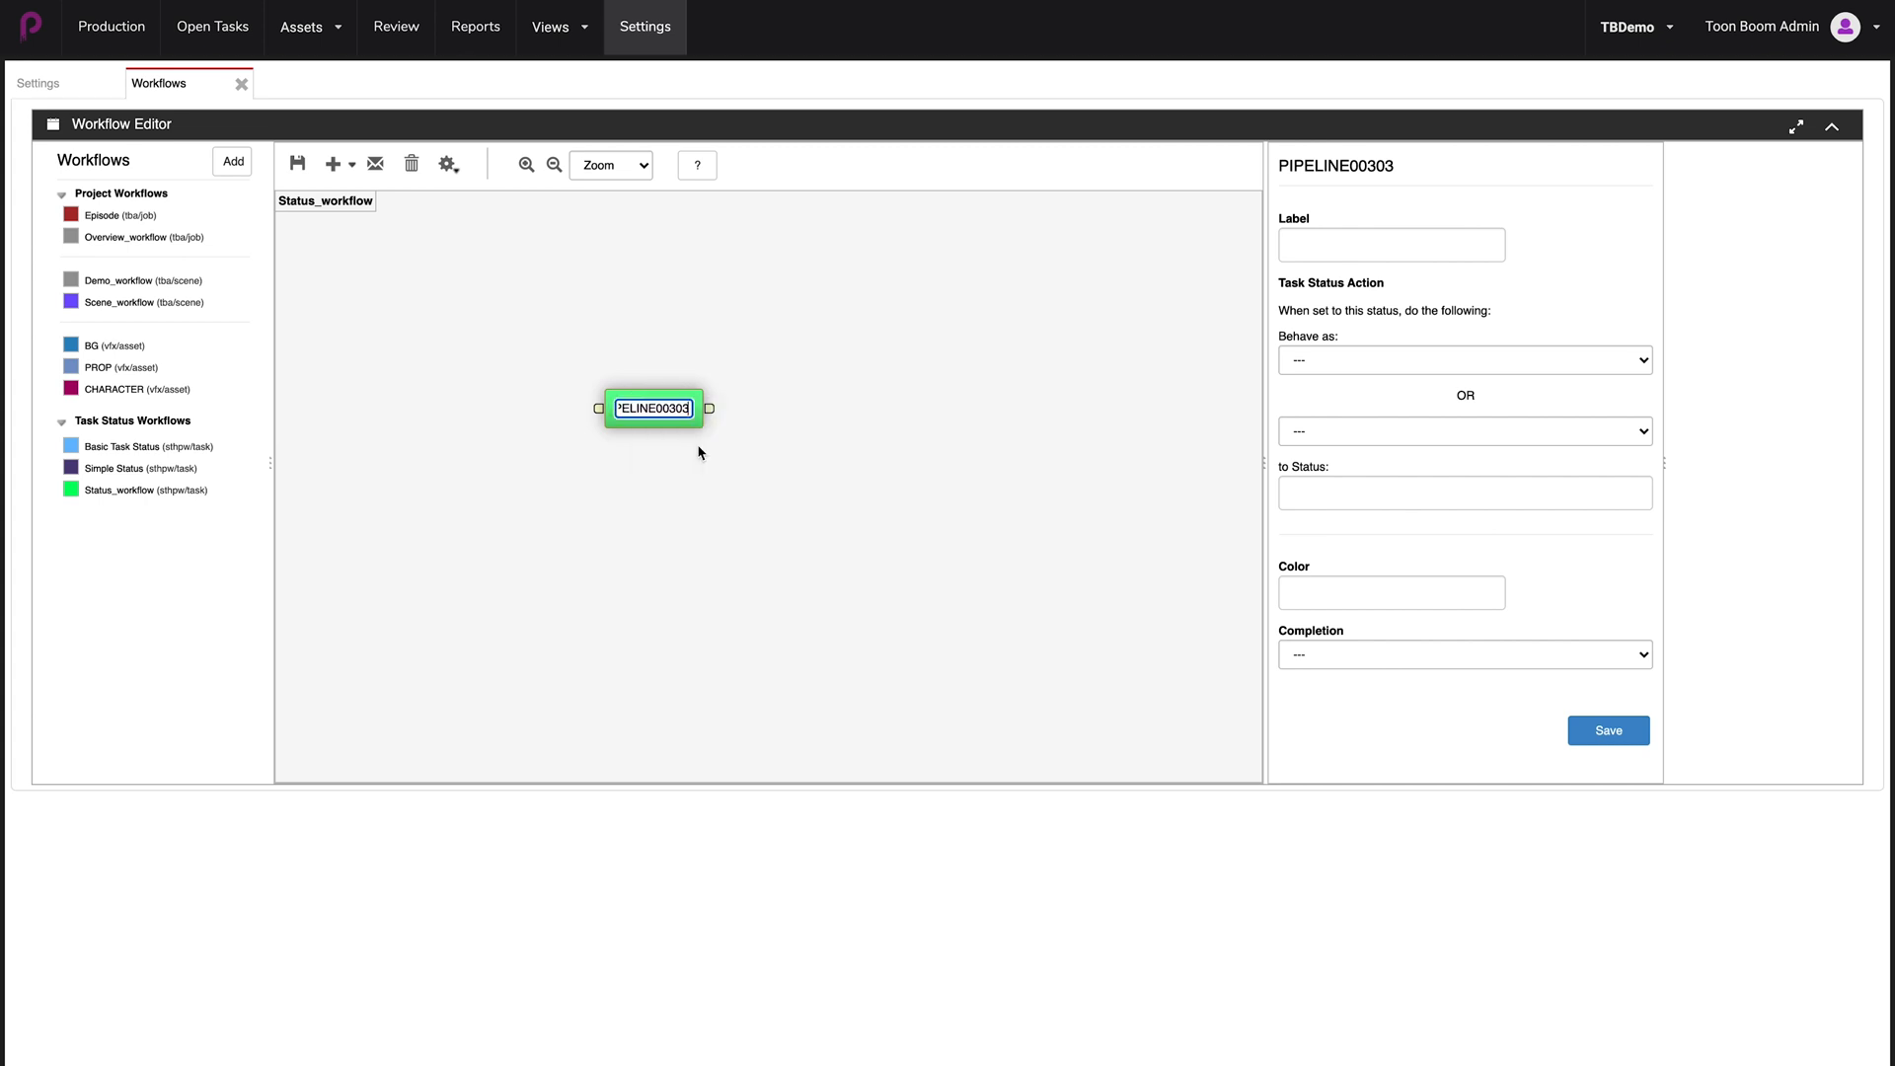
key(BackSpace)
key(BackSpace)
key(BackSpace)
key(BackSpace)
key(BackSpace)
key(BackSpace)
key(BackSpace)
key(BackSpace)
key(BackSpace)
key(BackSpace)
key(BackSpace)
key(BackSpace)
key(BackSpace)
text(Standby)
key(Return)
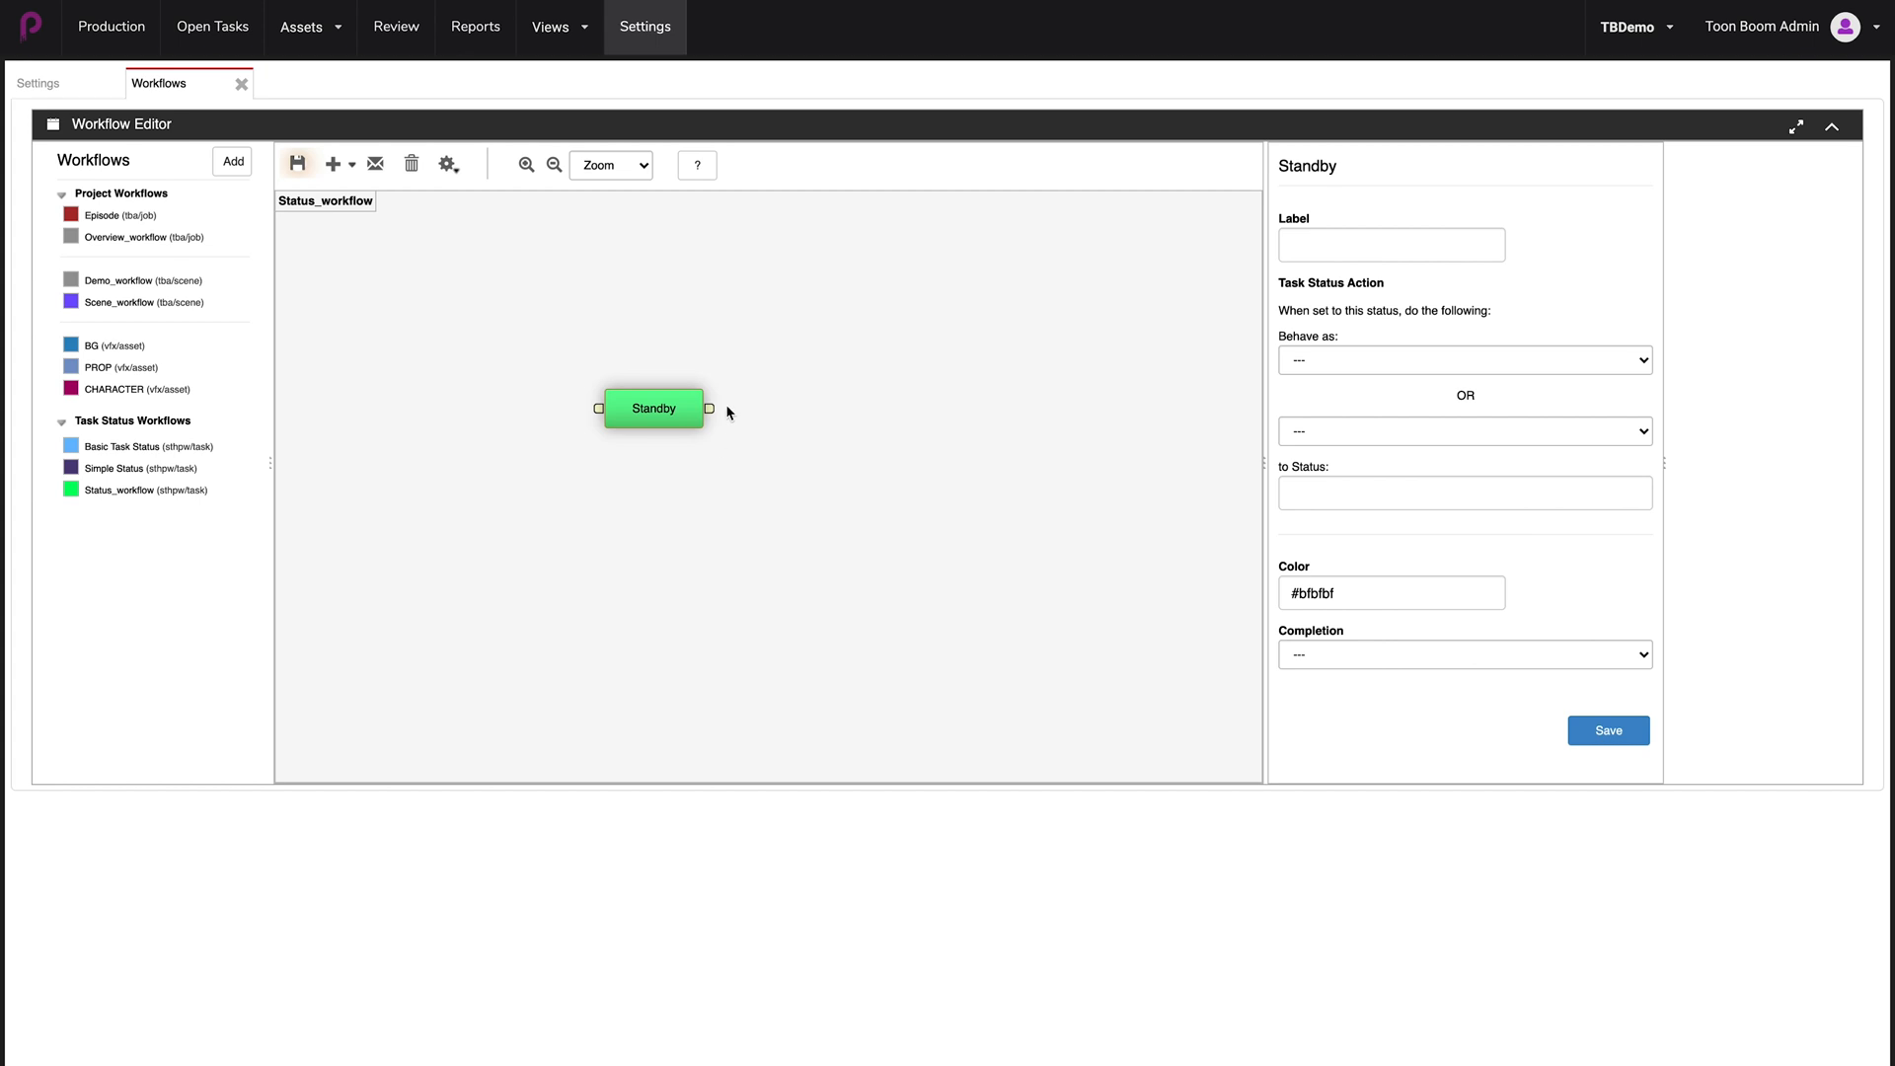
drag(689, 407, 674, 403)
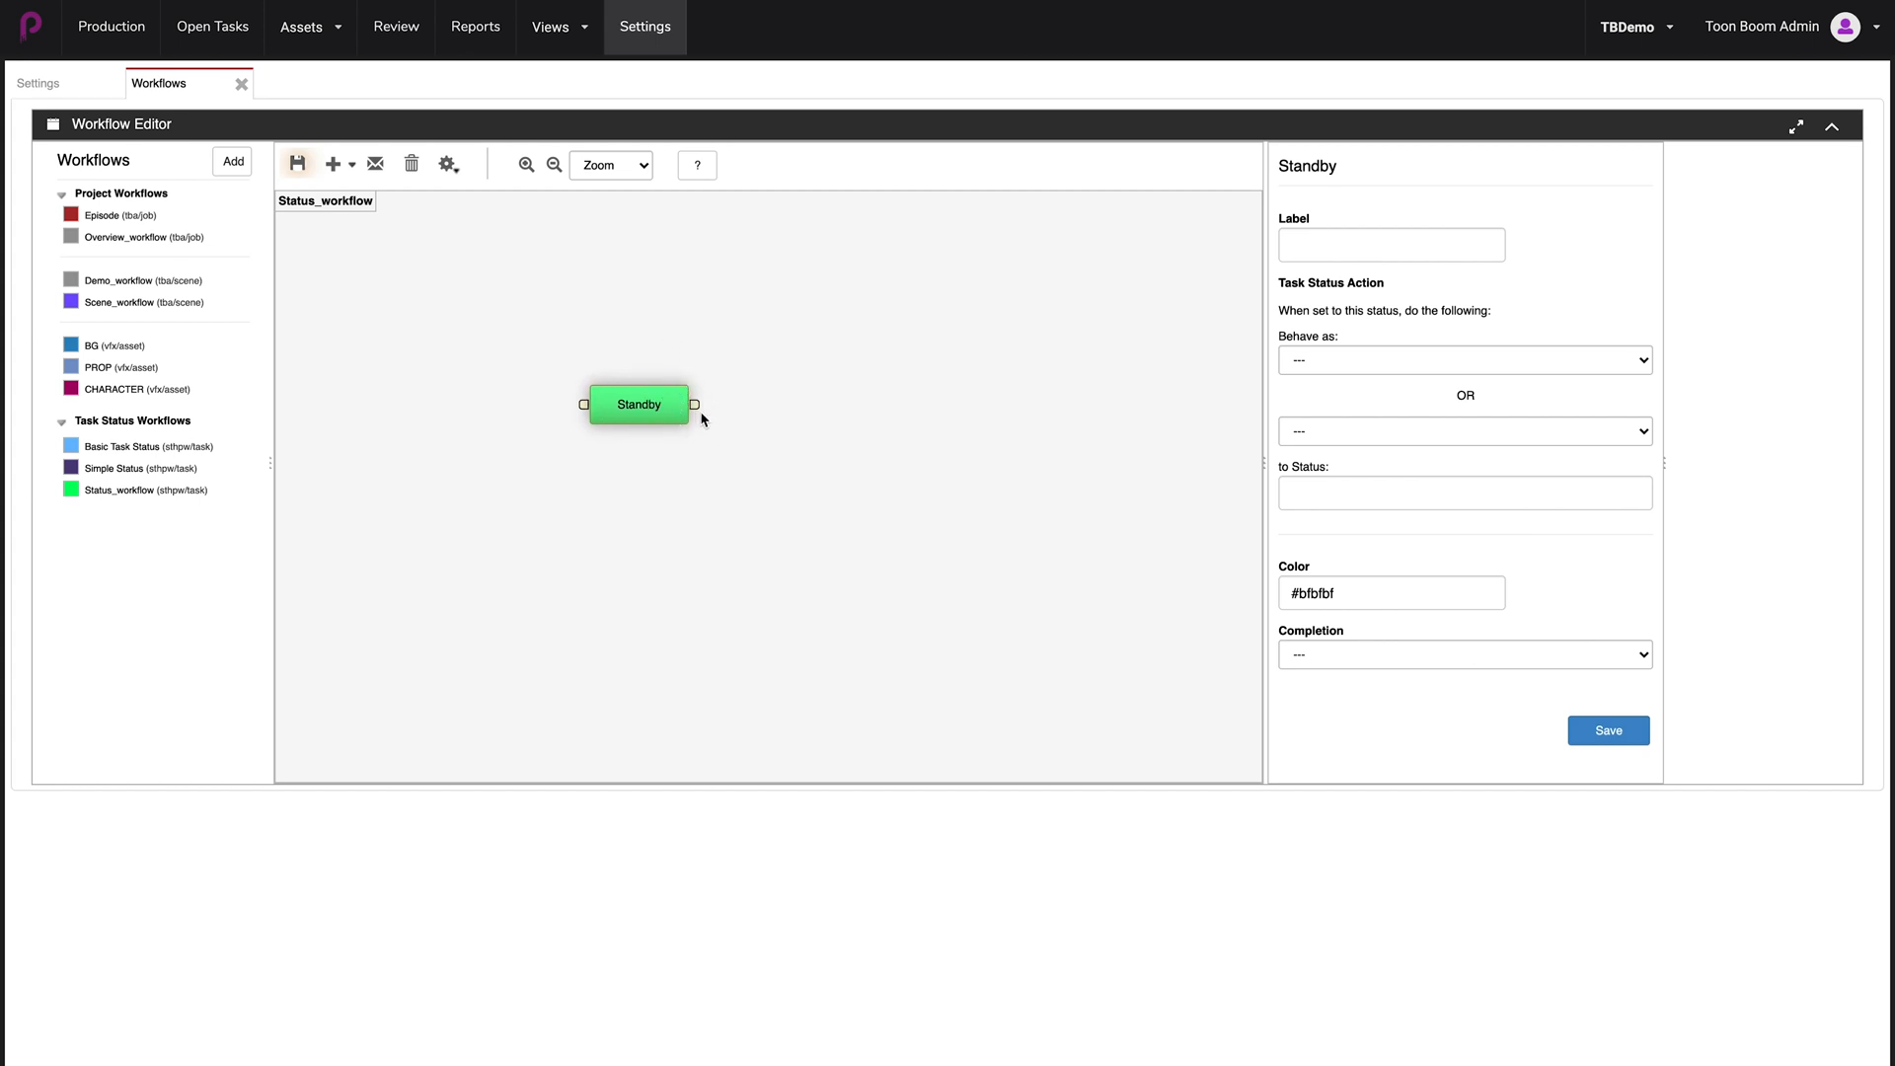
Add a new node connected to the output of Standby and name it Pending
drag(696, 413, 786, 408)
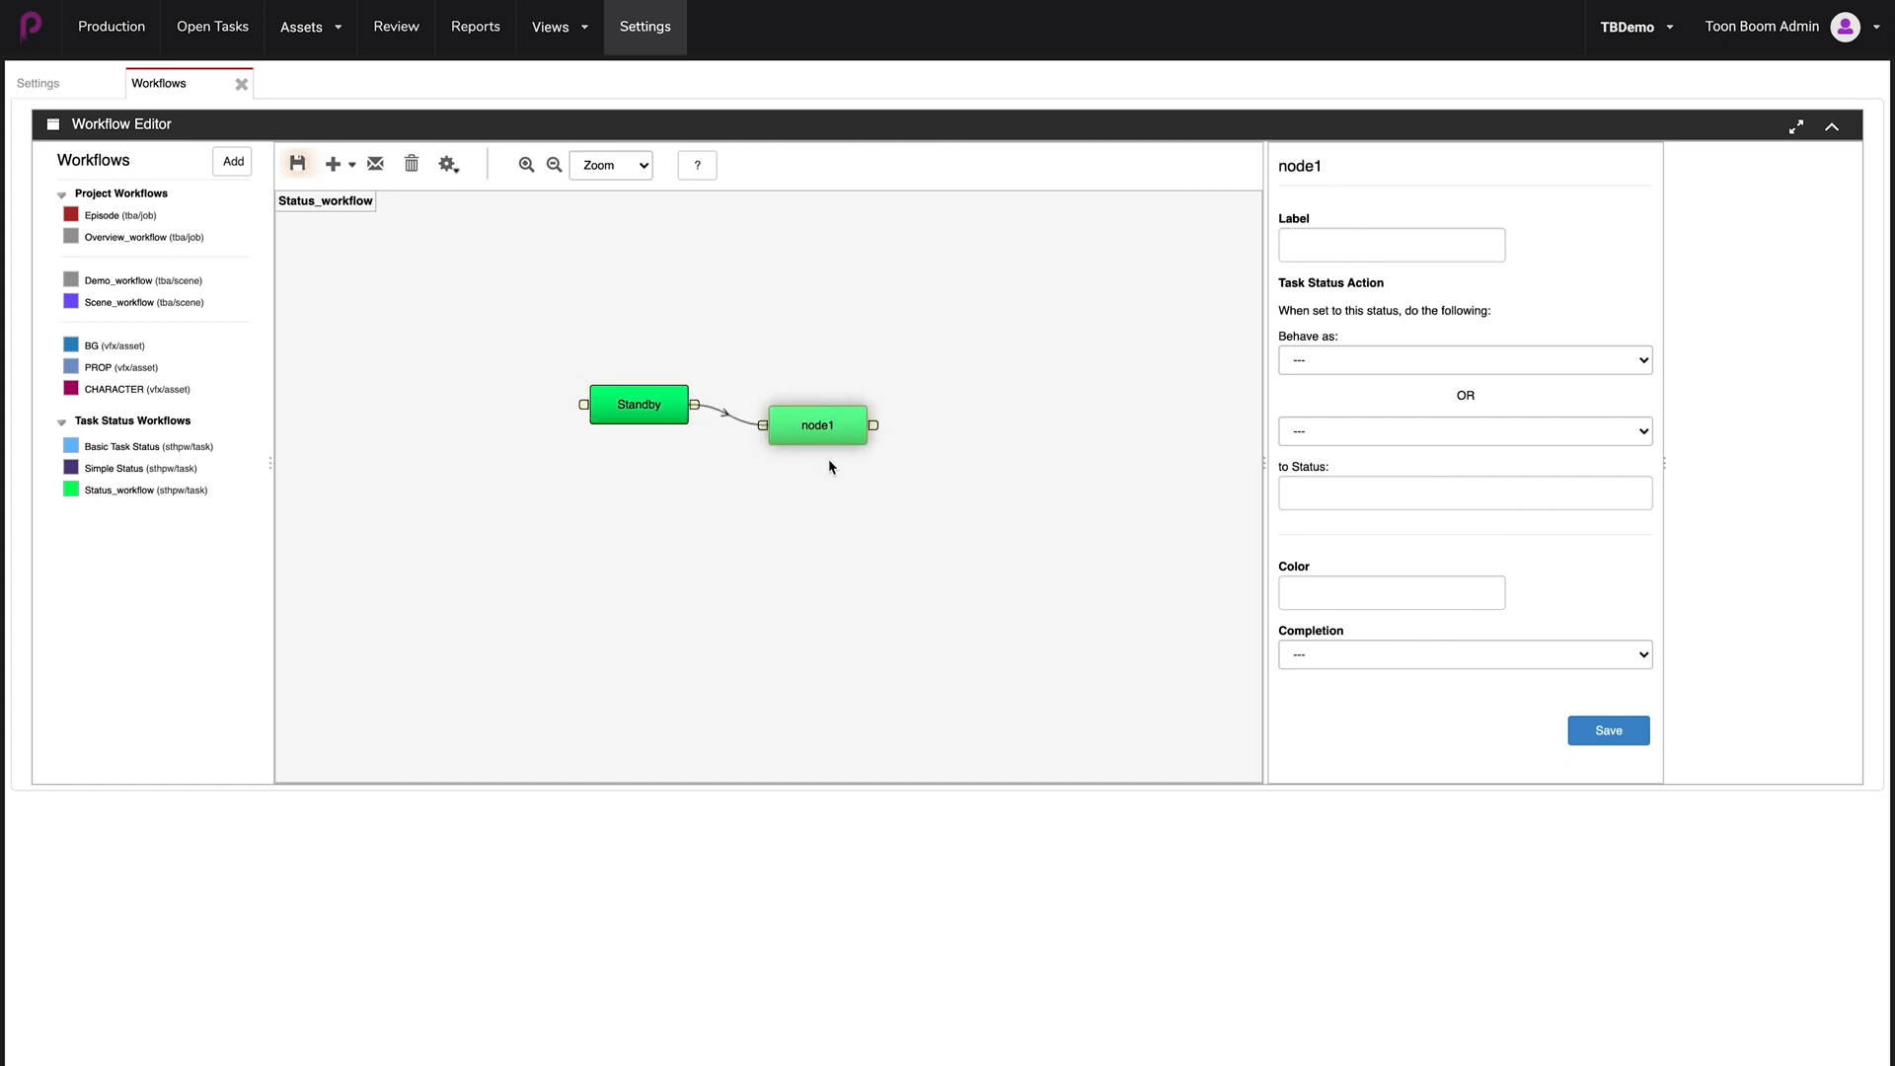
right_click(813, 422)
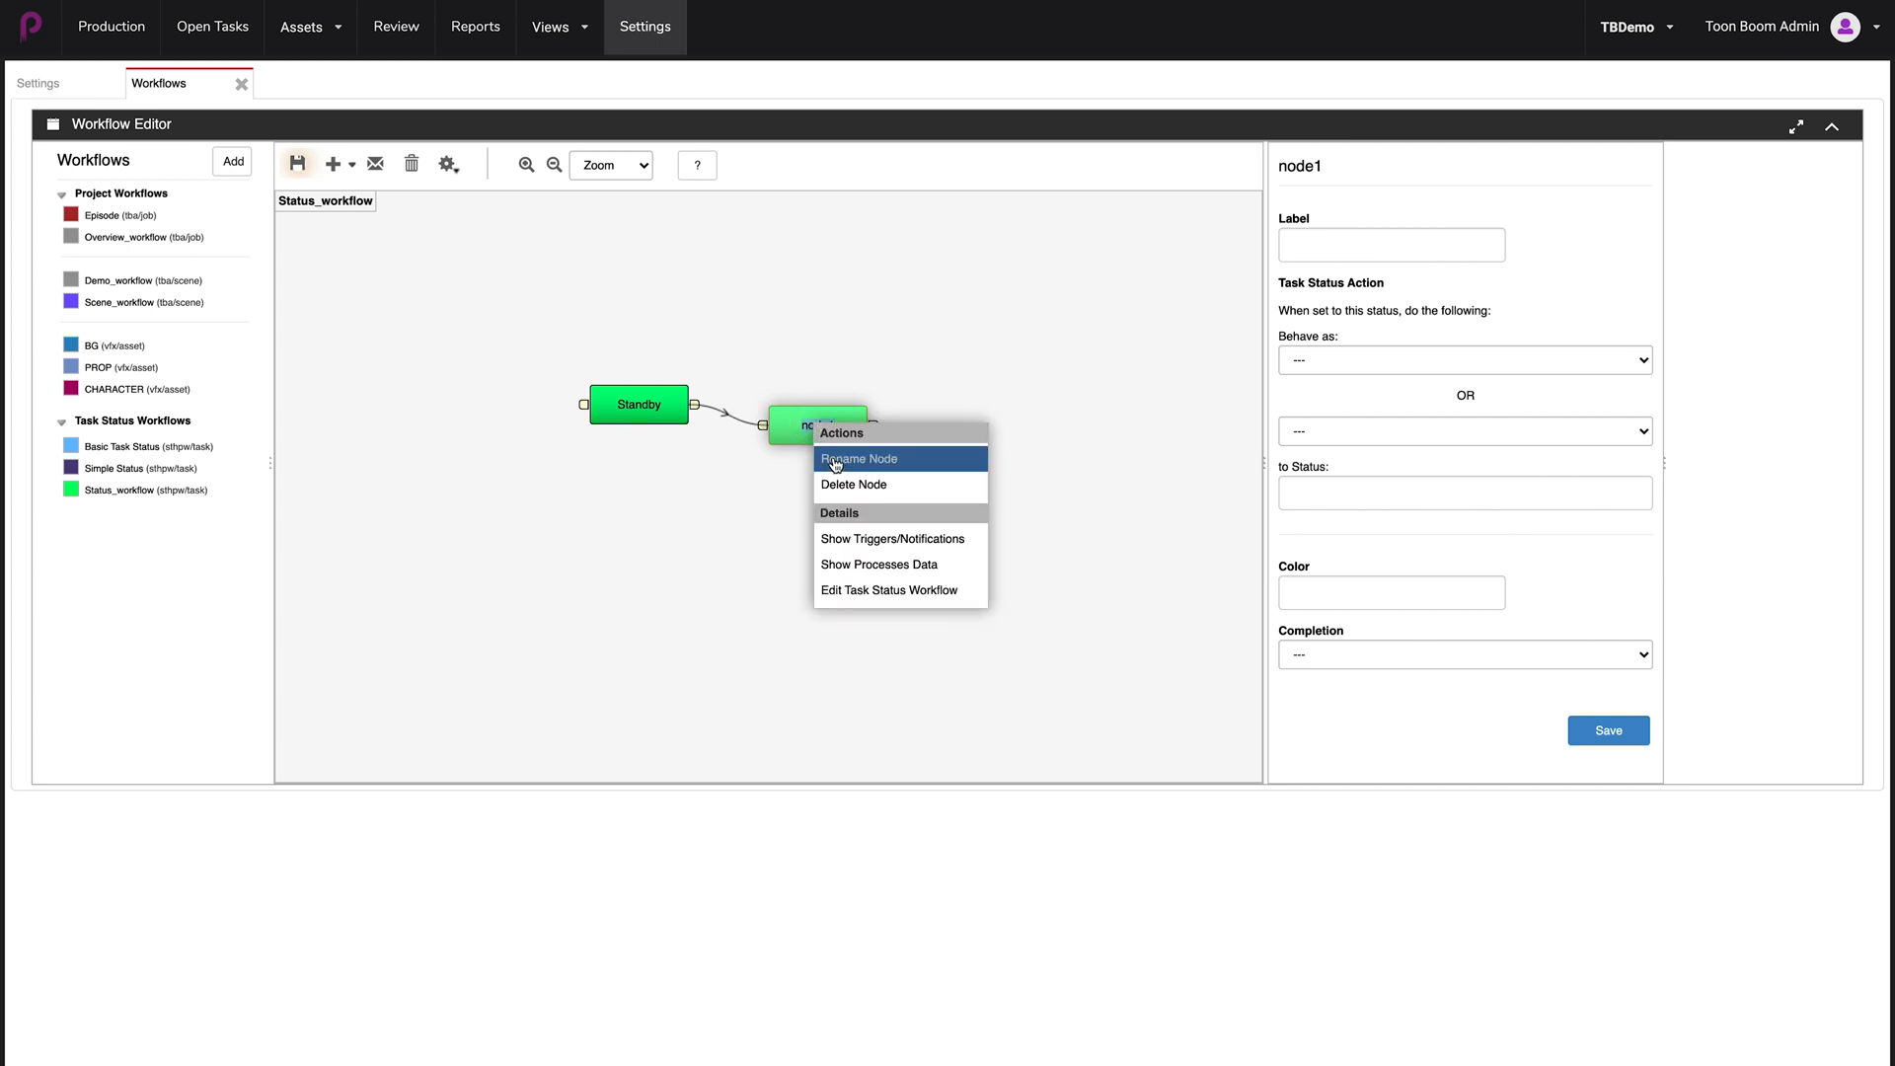
click(850, 467)
key(BackSpace)
key(BackSpace)
key(BackSpace)
key(BackSpace)
key(BackSpace)
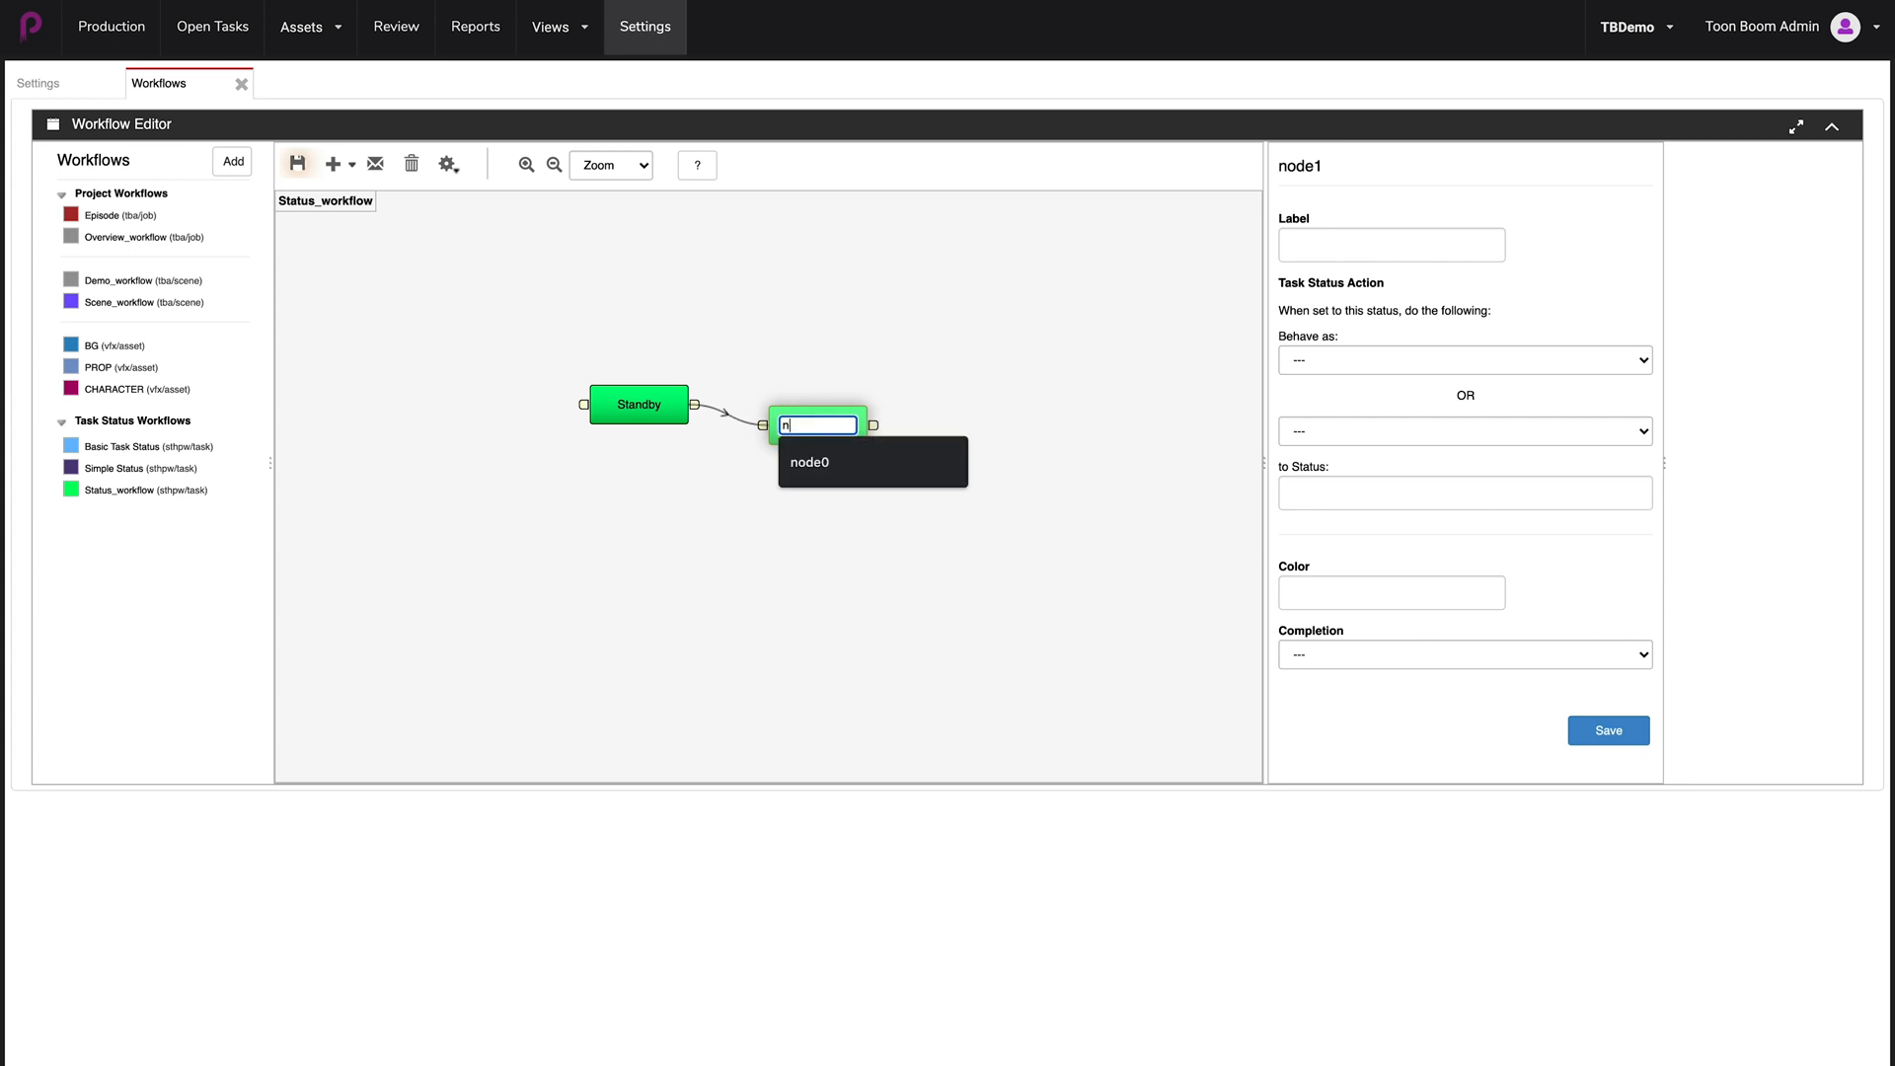
text(Pending)
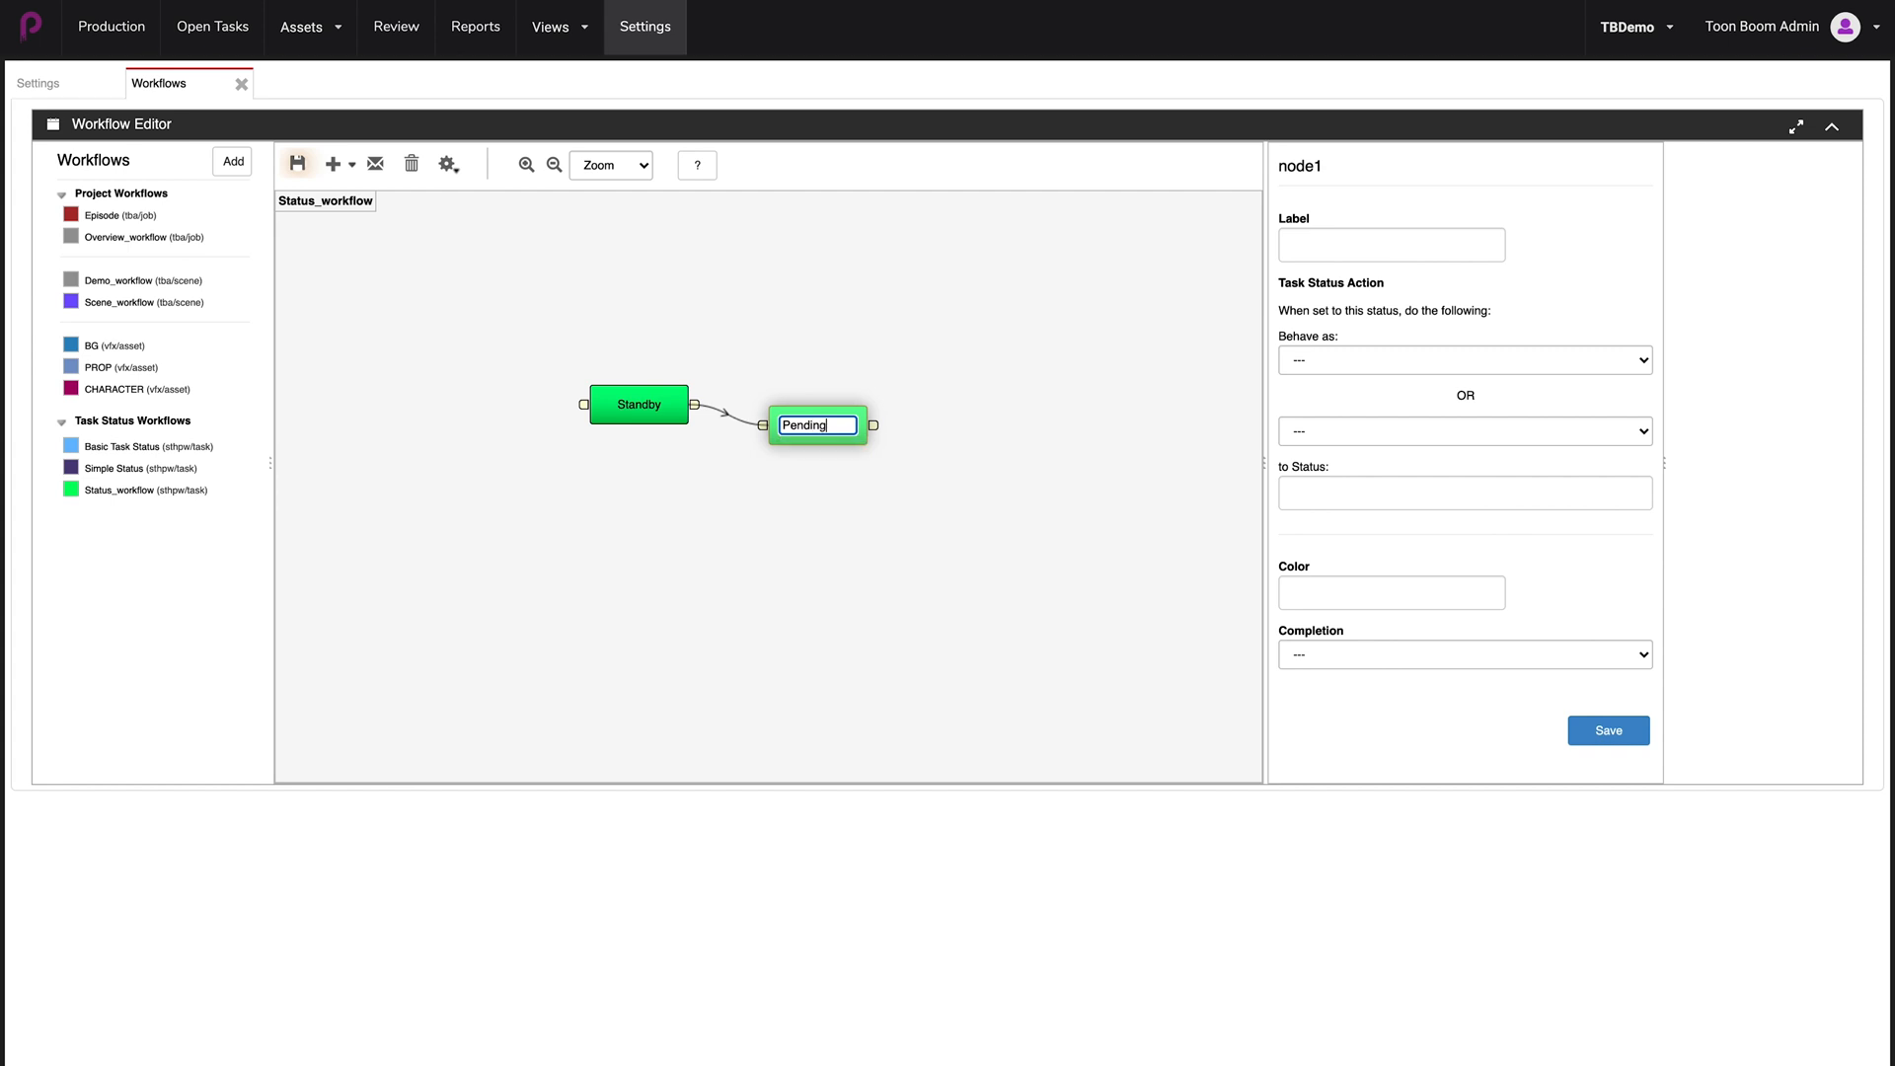
key(Return)
Add a new node connected to the output of Pending and name it Retake
drag(855, 430, 940, 426)
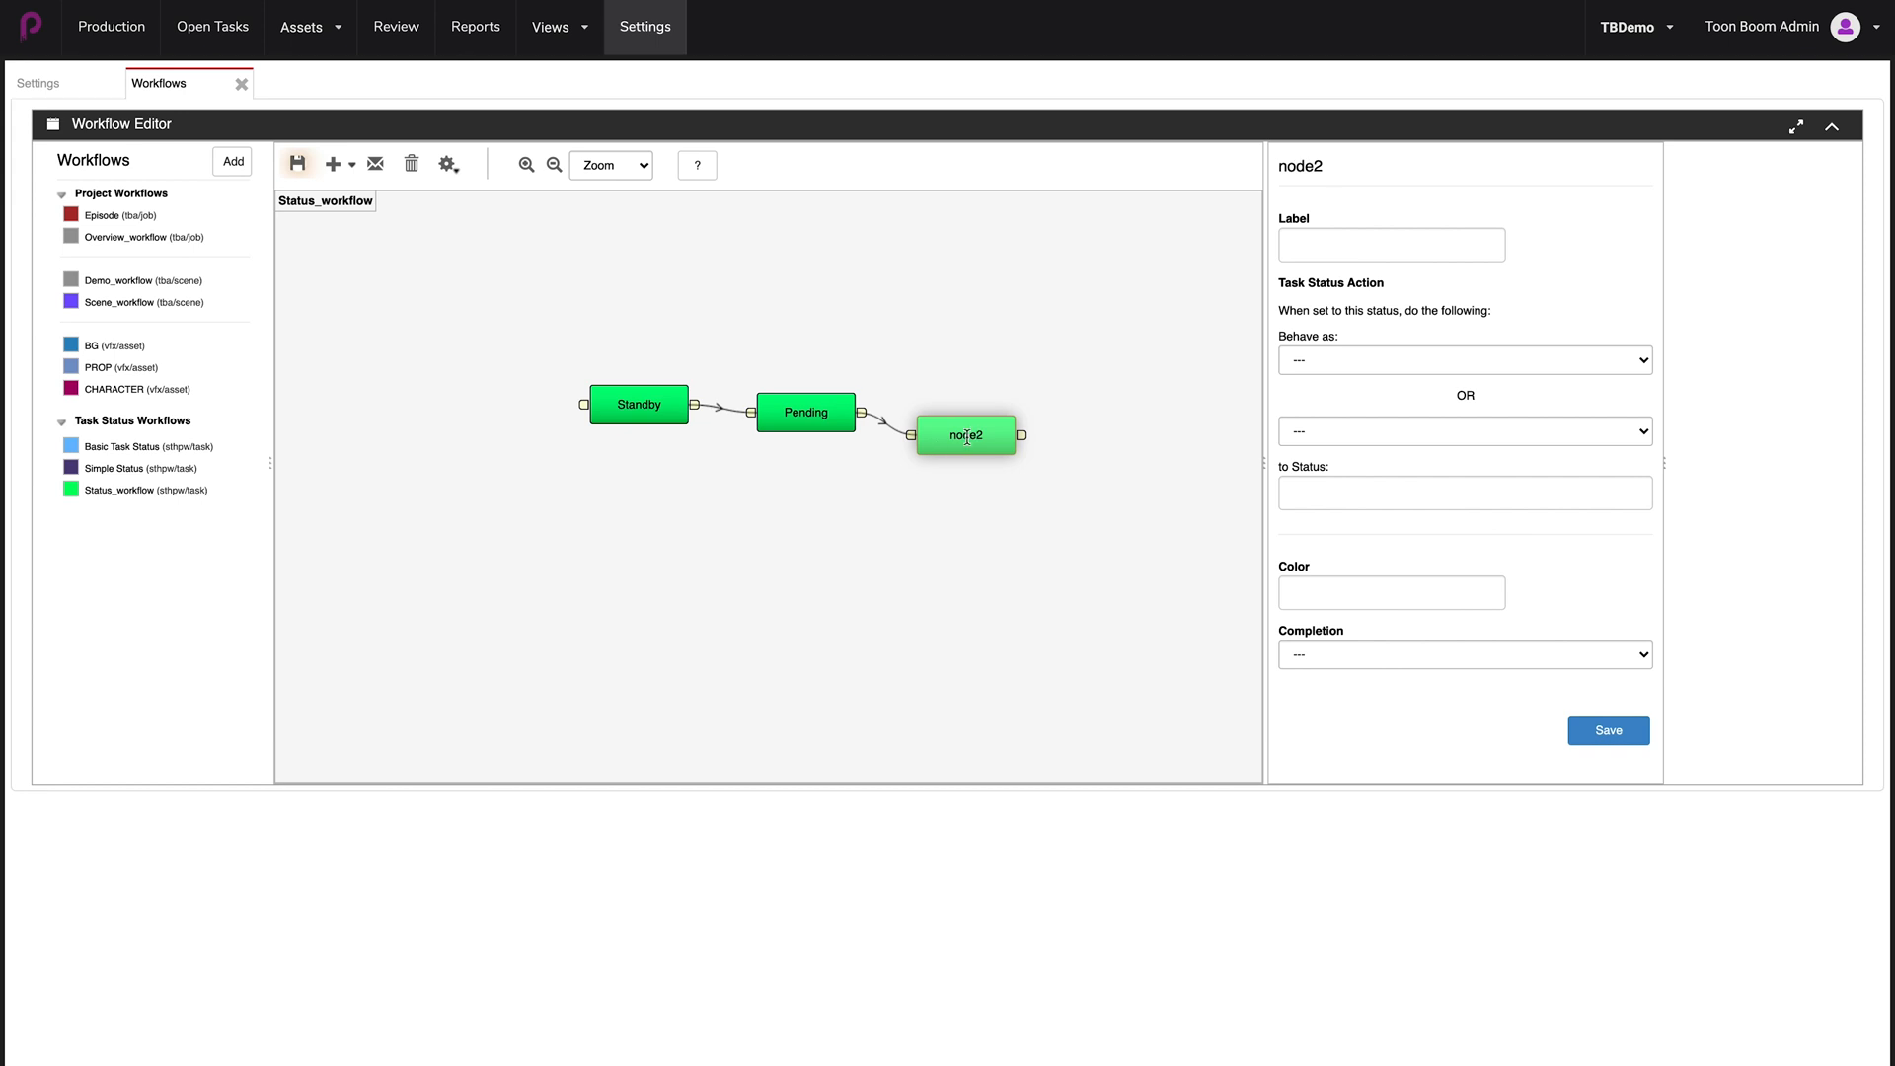
right_click(971, 436)
click(996, 474)
text(Retake)
key(Return)
Add a final node named Approved connected to the output of Retake, and save the current workflow
drag(1004, 430, 1094, 425)
click(1126, 433)
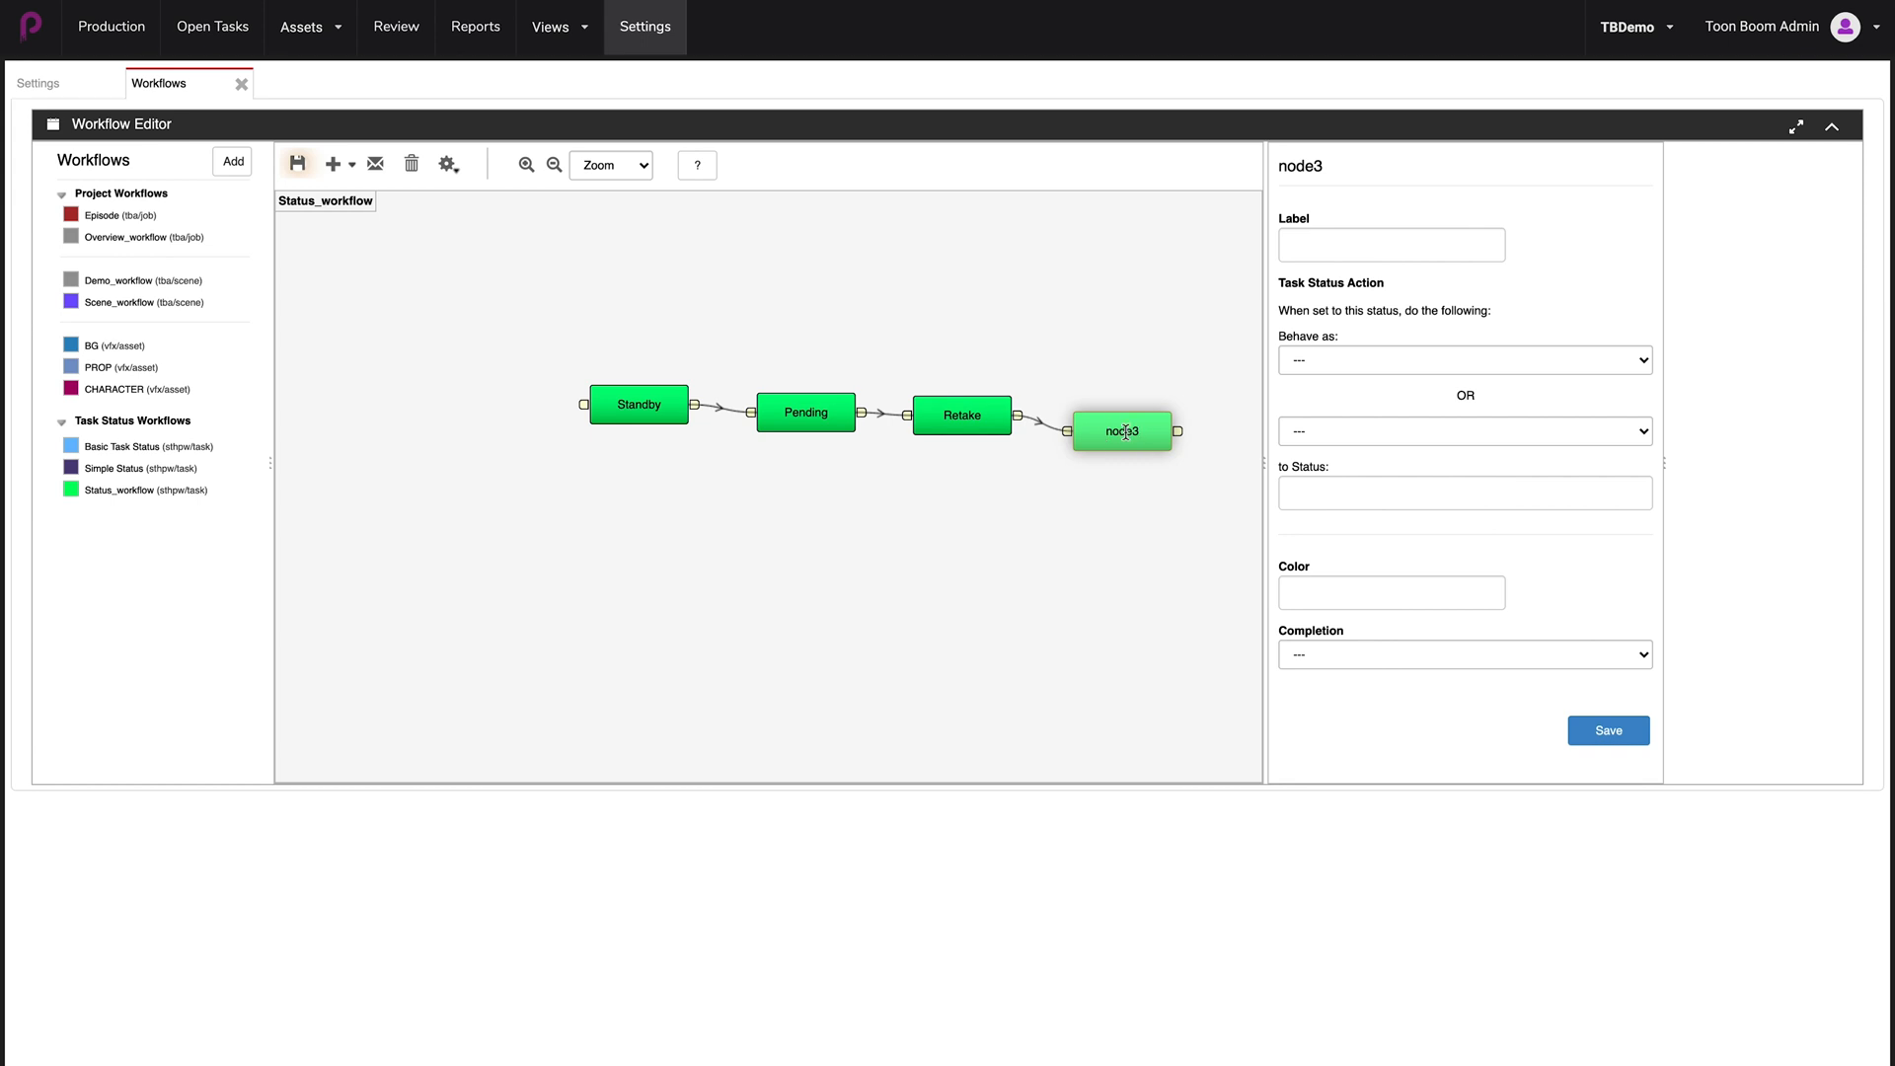
right_click(1121, 432)
click(1150, 472)
key(BackSpace)
key(BackSpace)
key(BackSpace)
key(BackSpace)
key(BackSpace)
text(Approved)
key(Return)
click(297, 167)
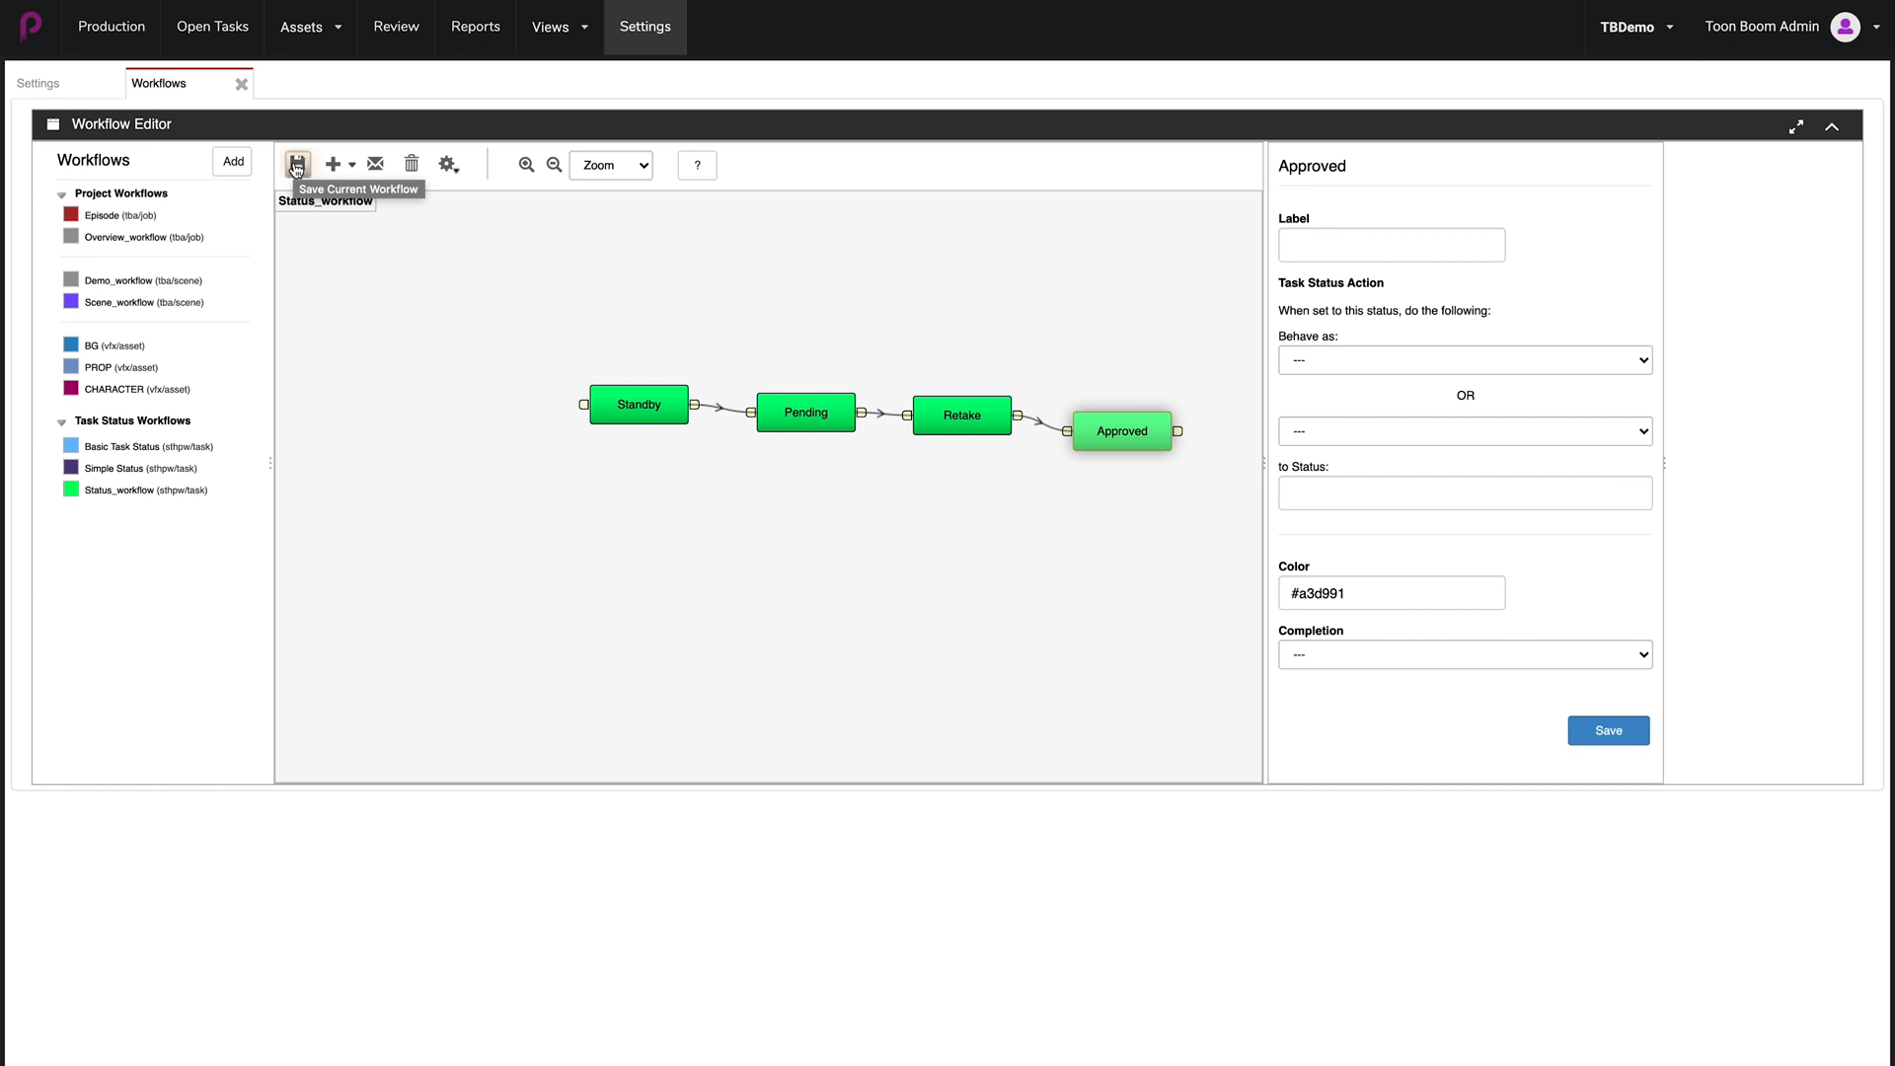
click(297, 169)
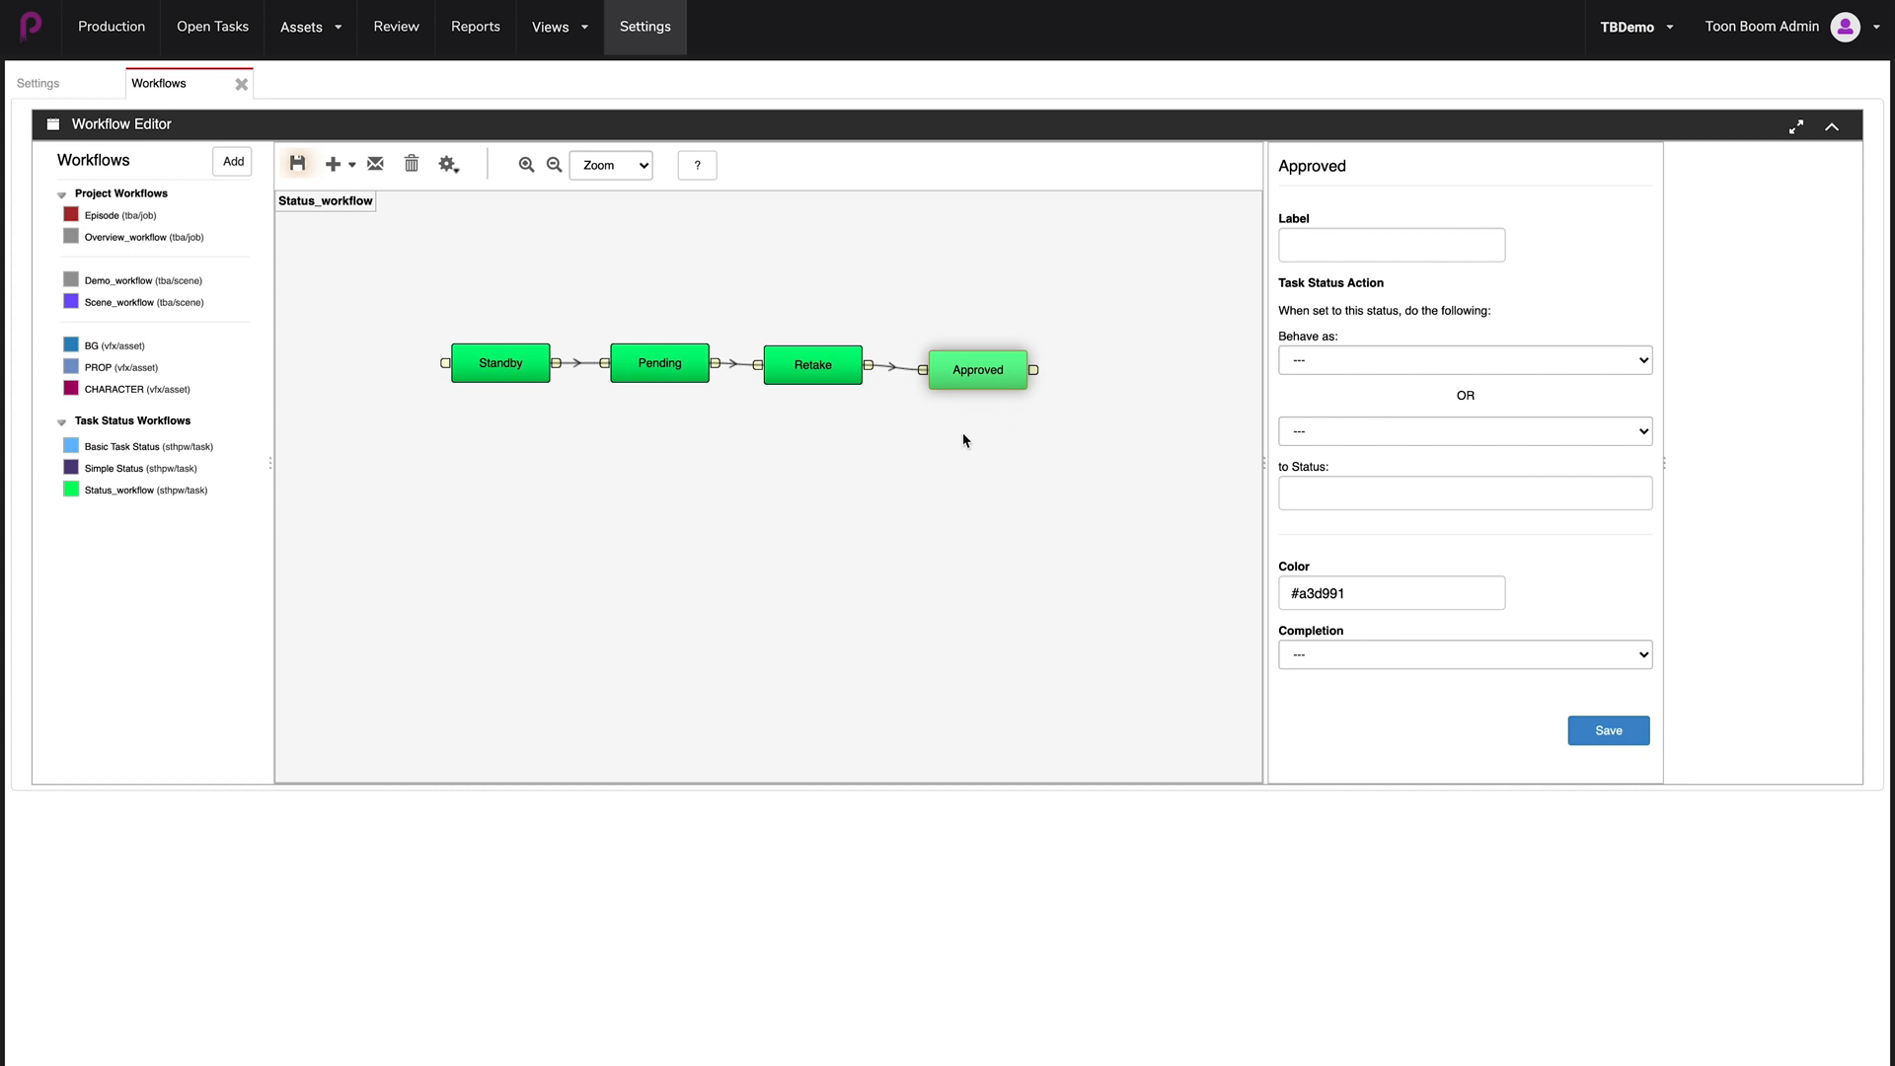
Set the completion of the Standby status to 0% and save it
click(530, 388)
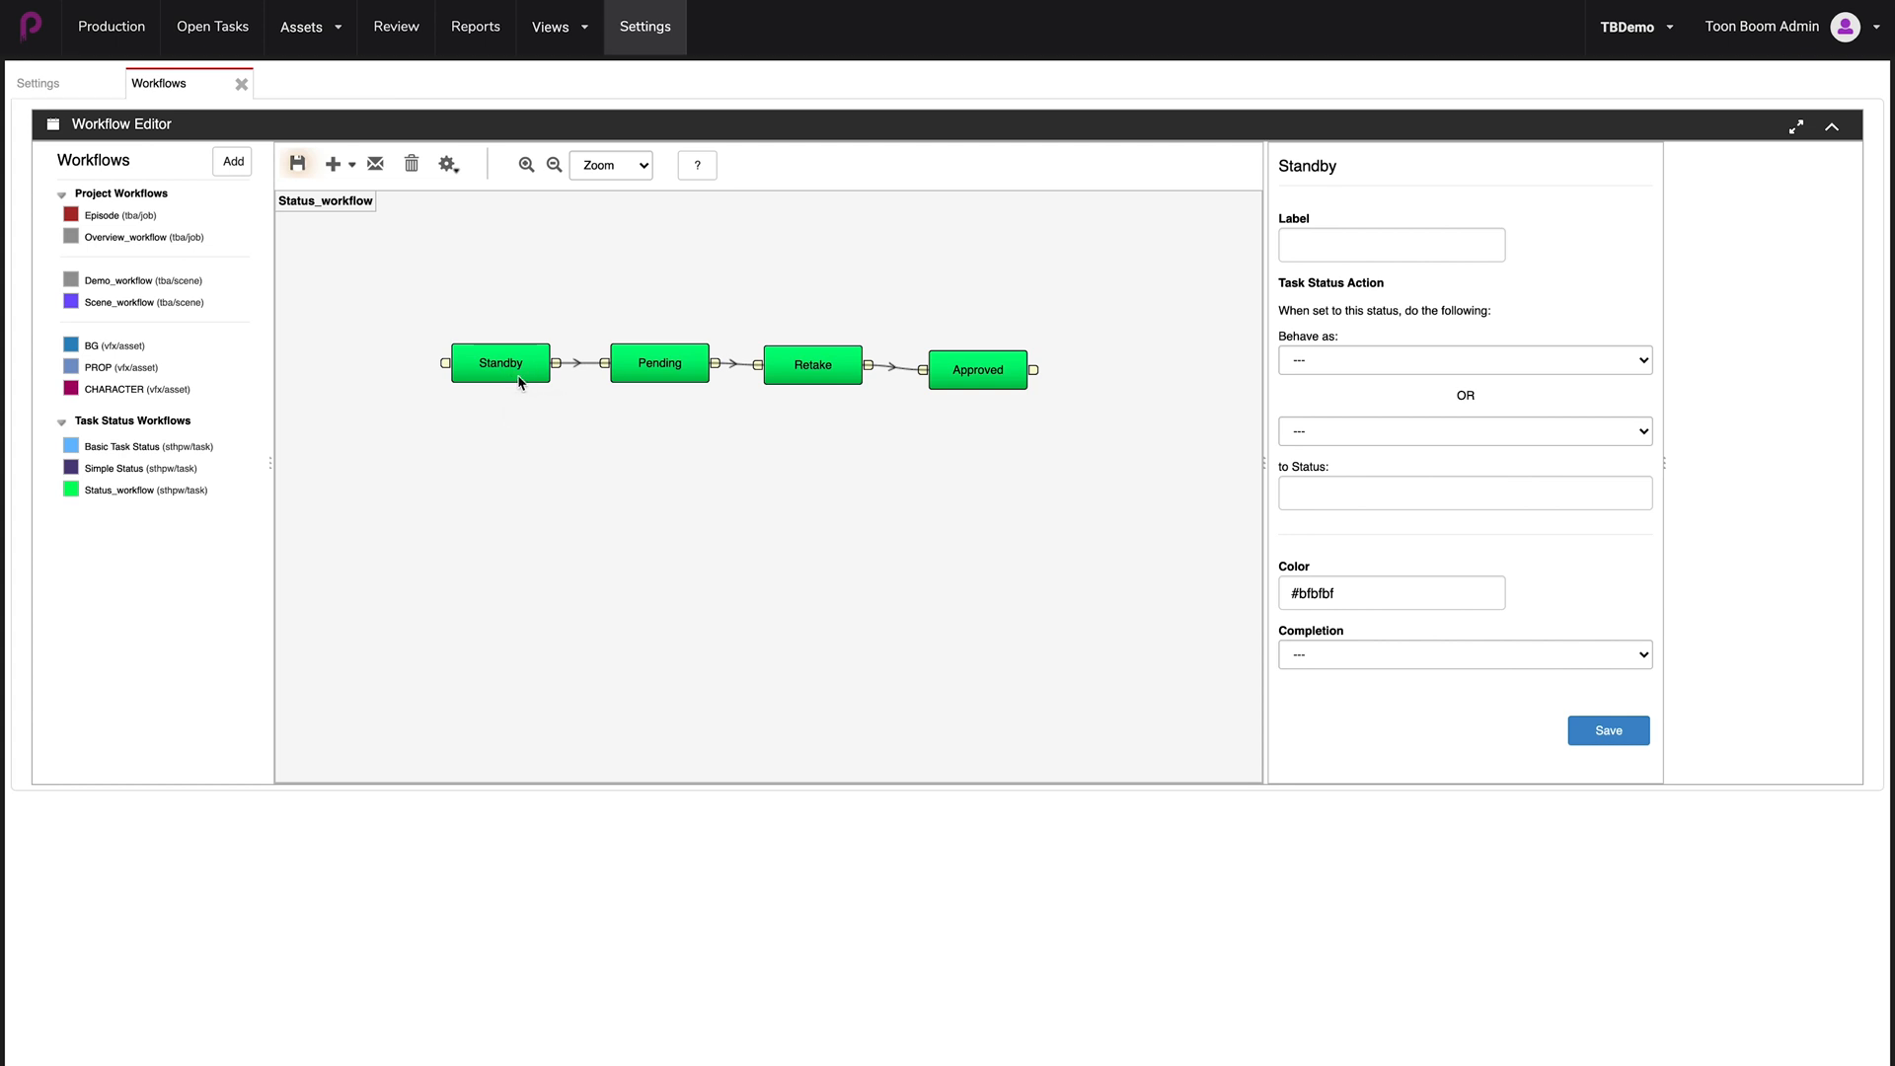
click(528, 380)
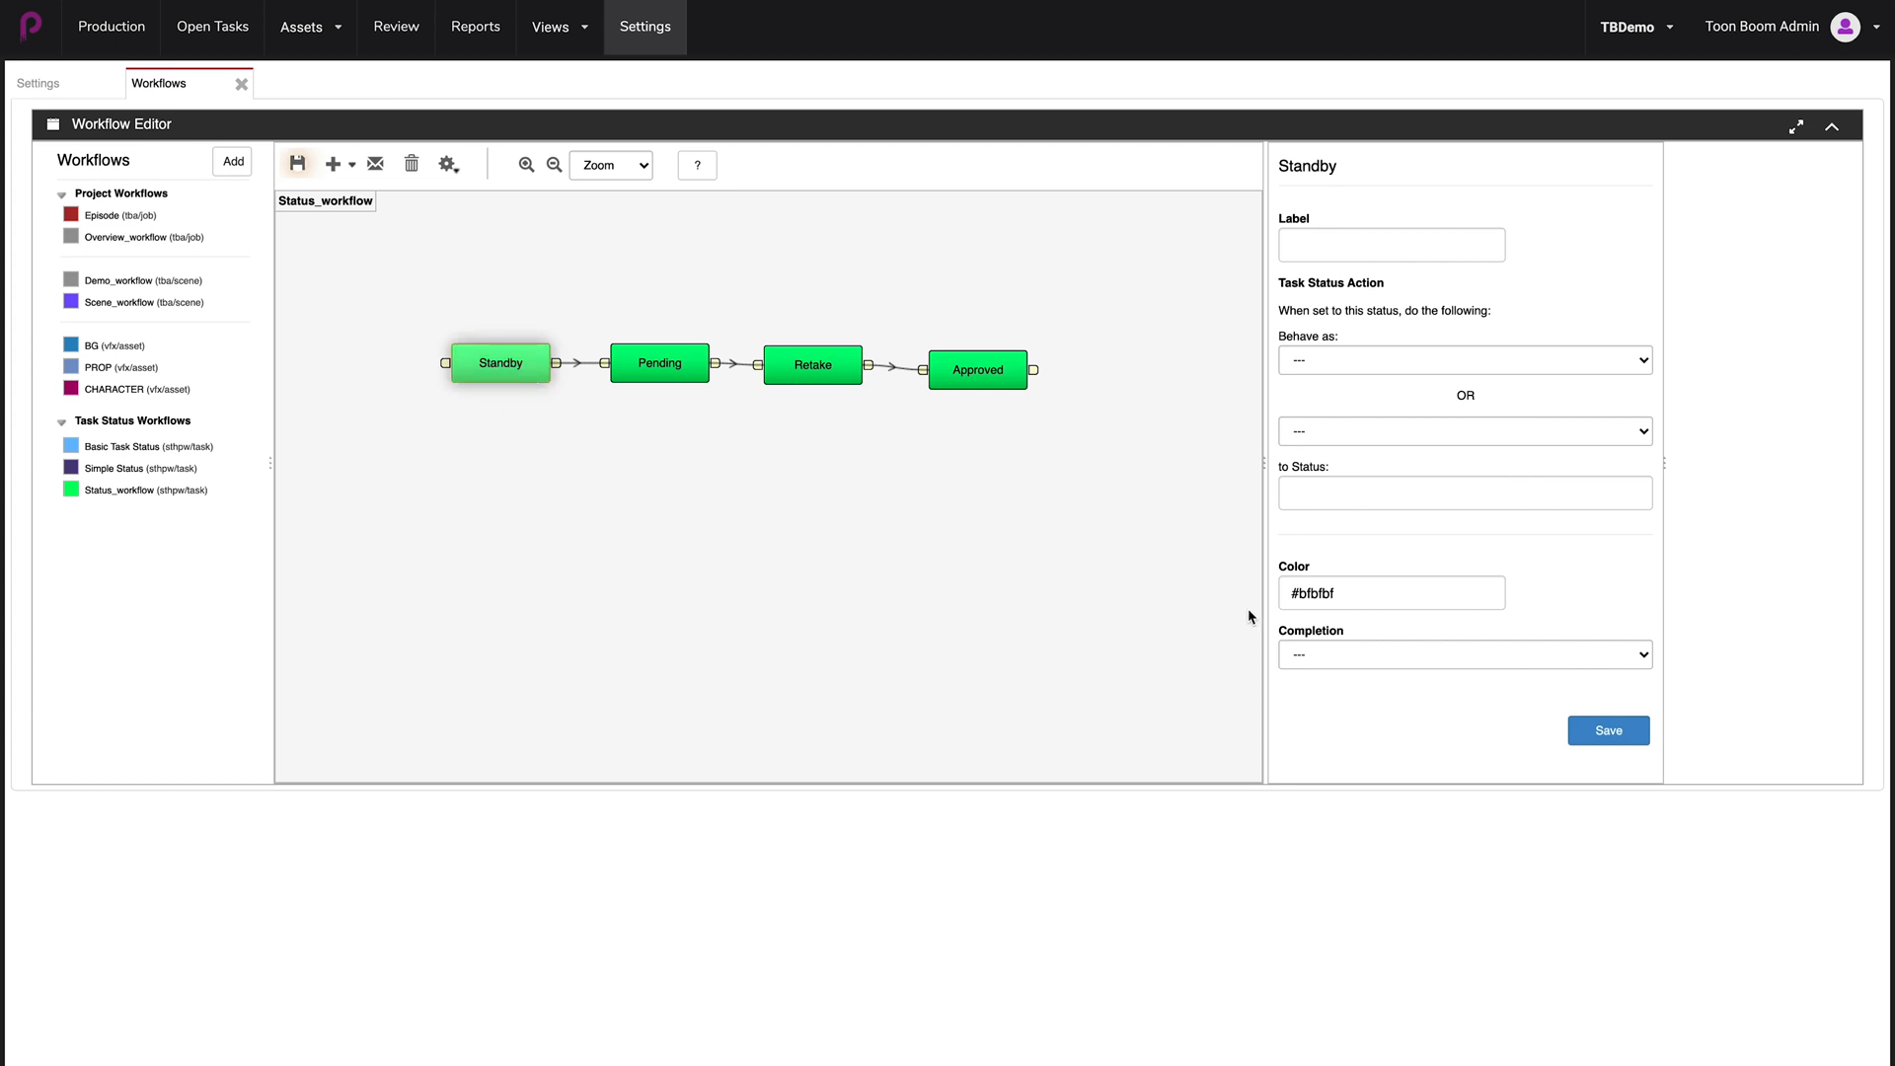
click(1633, 656)
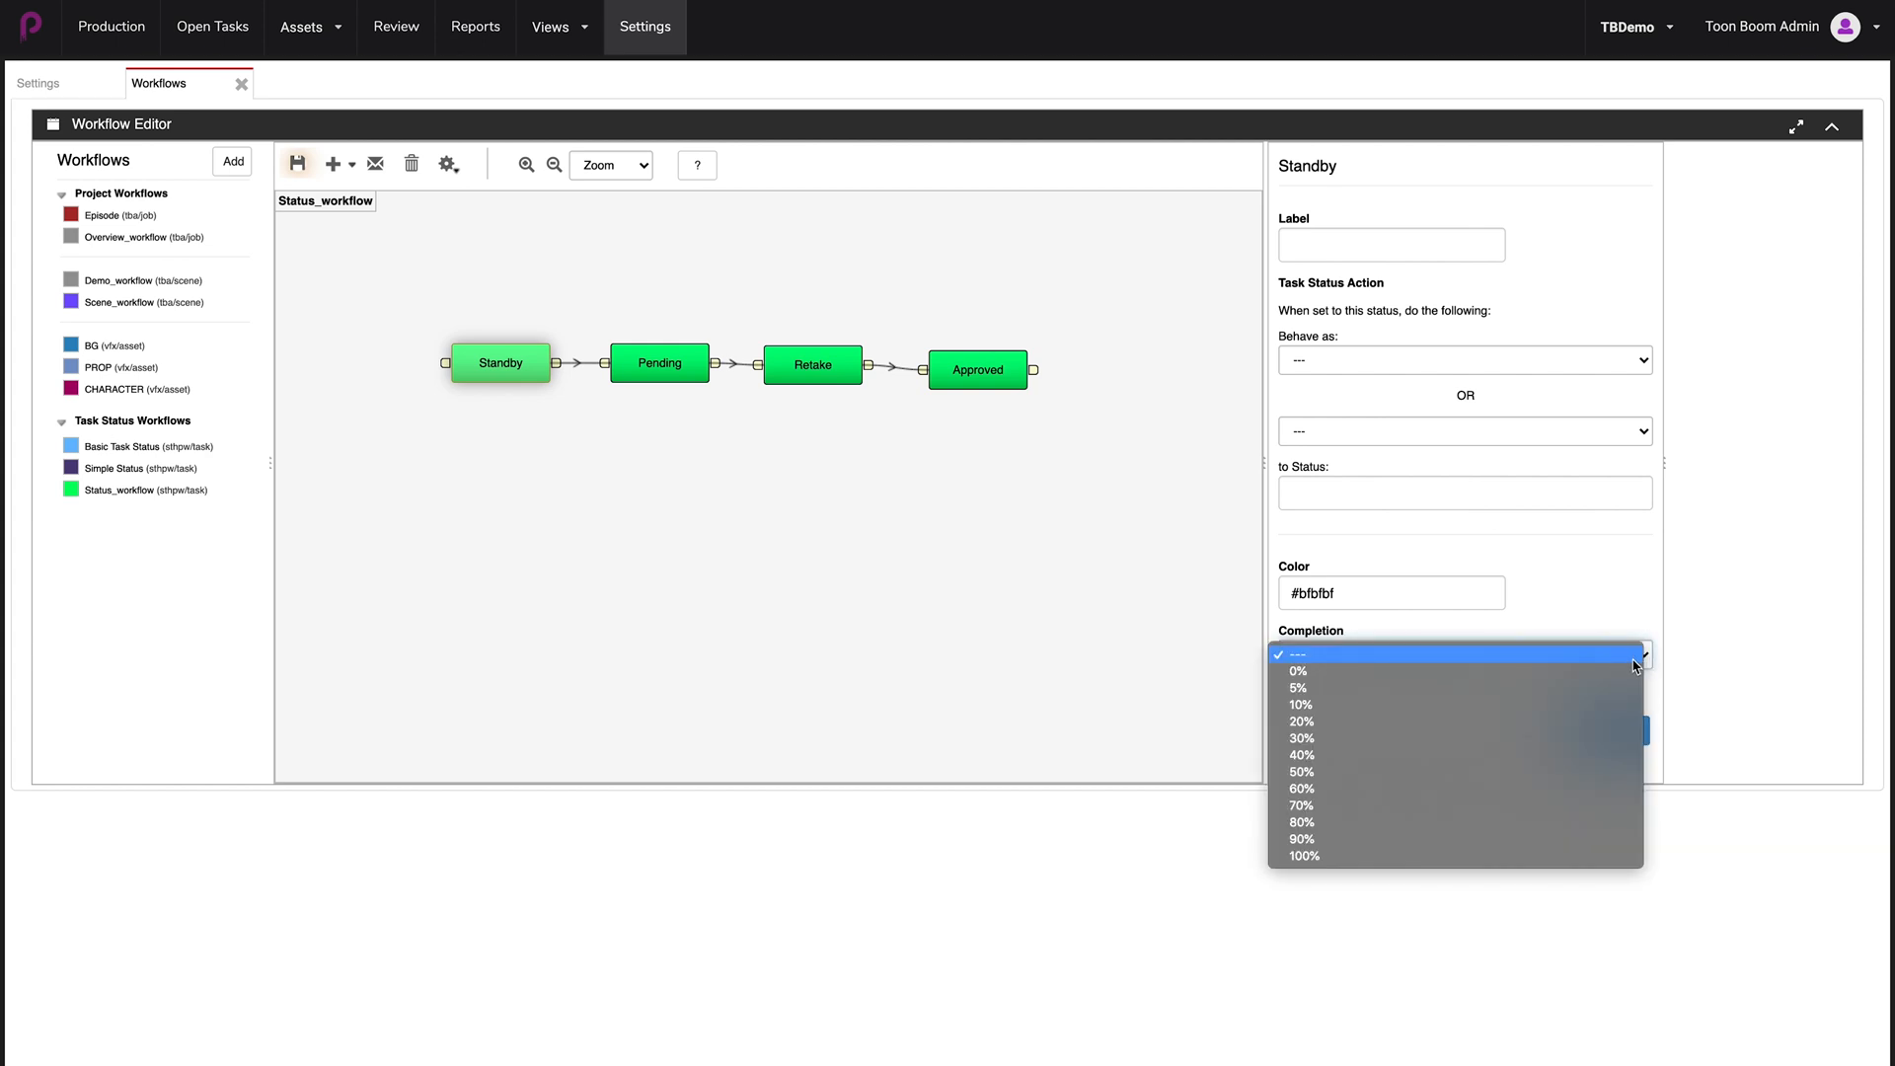
click(1567, 675)
click(1618, 738)
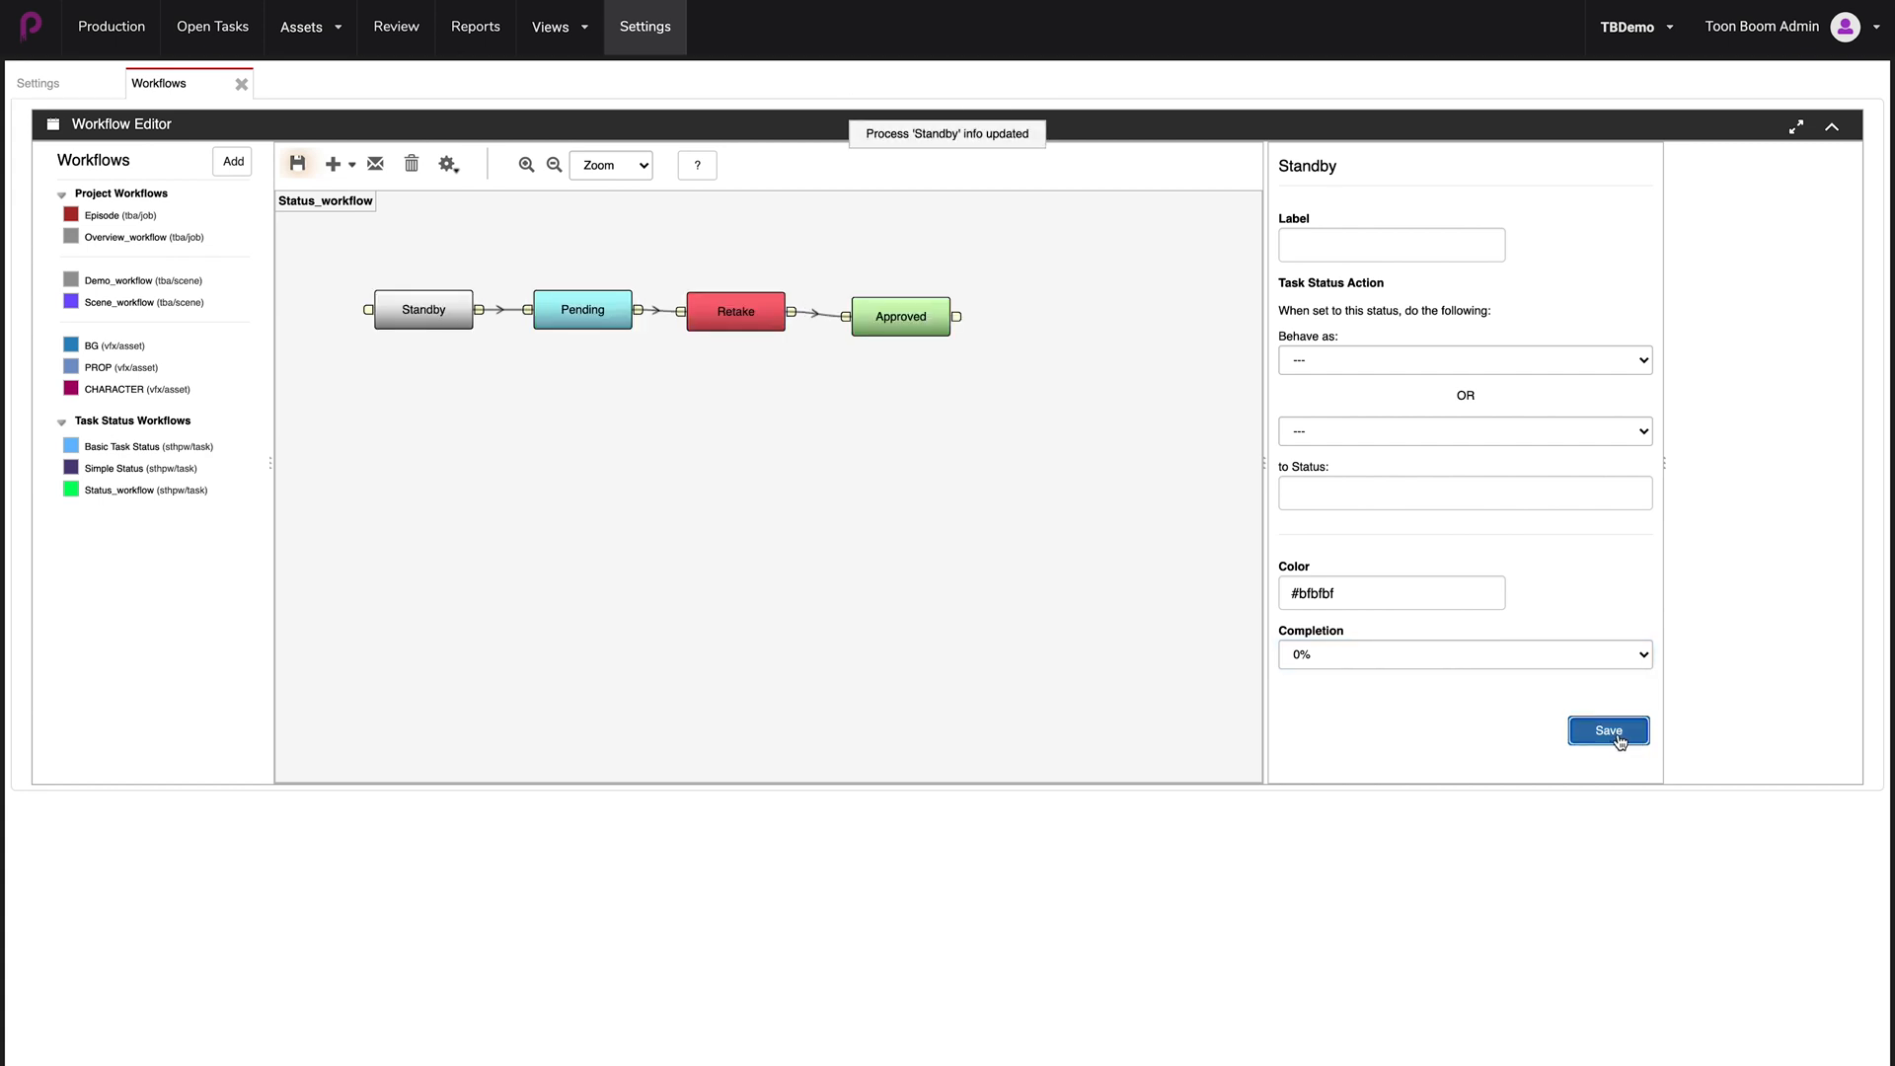
Set the completion of the Pending status to 20% and save it
click(610, 319)
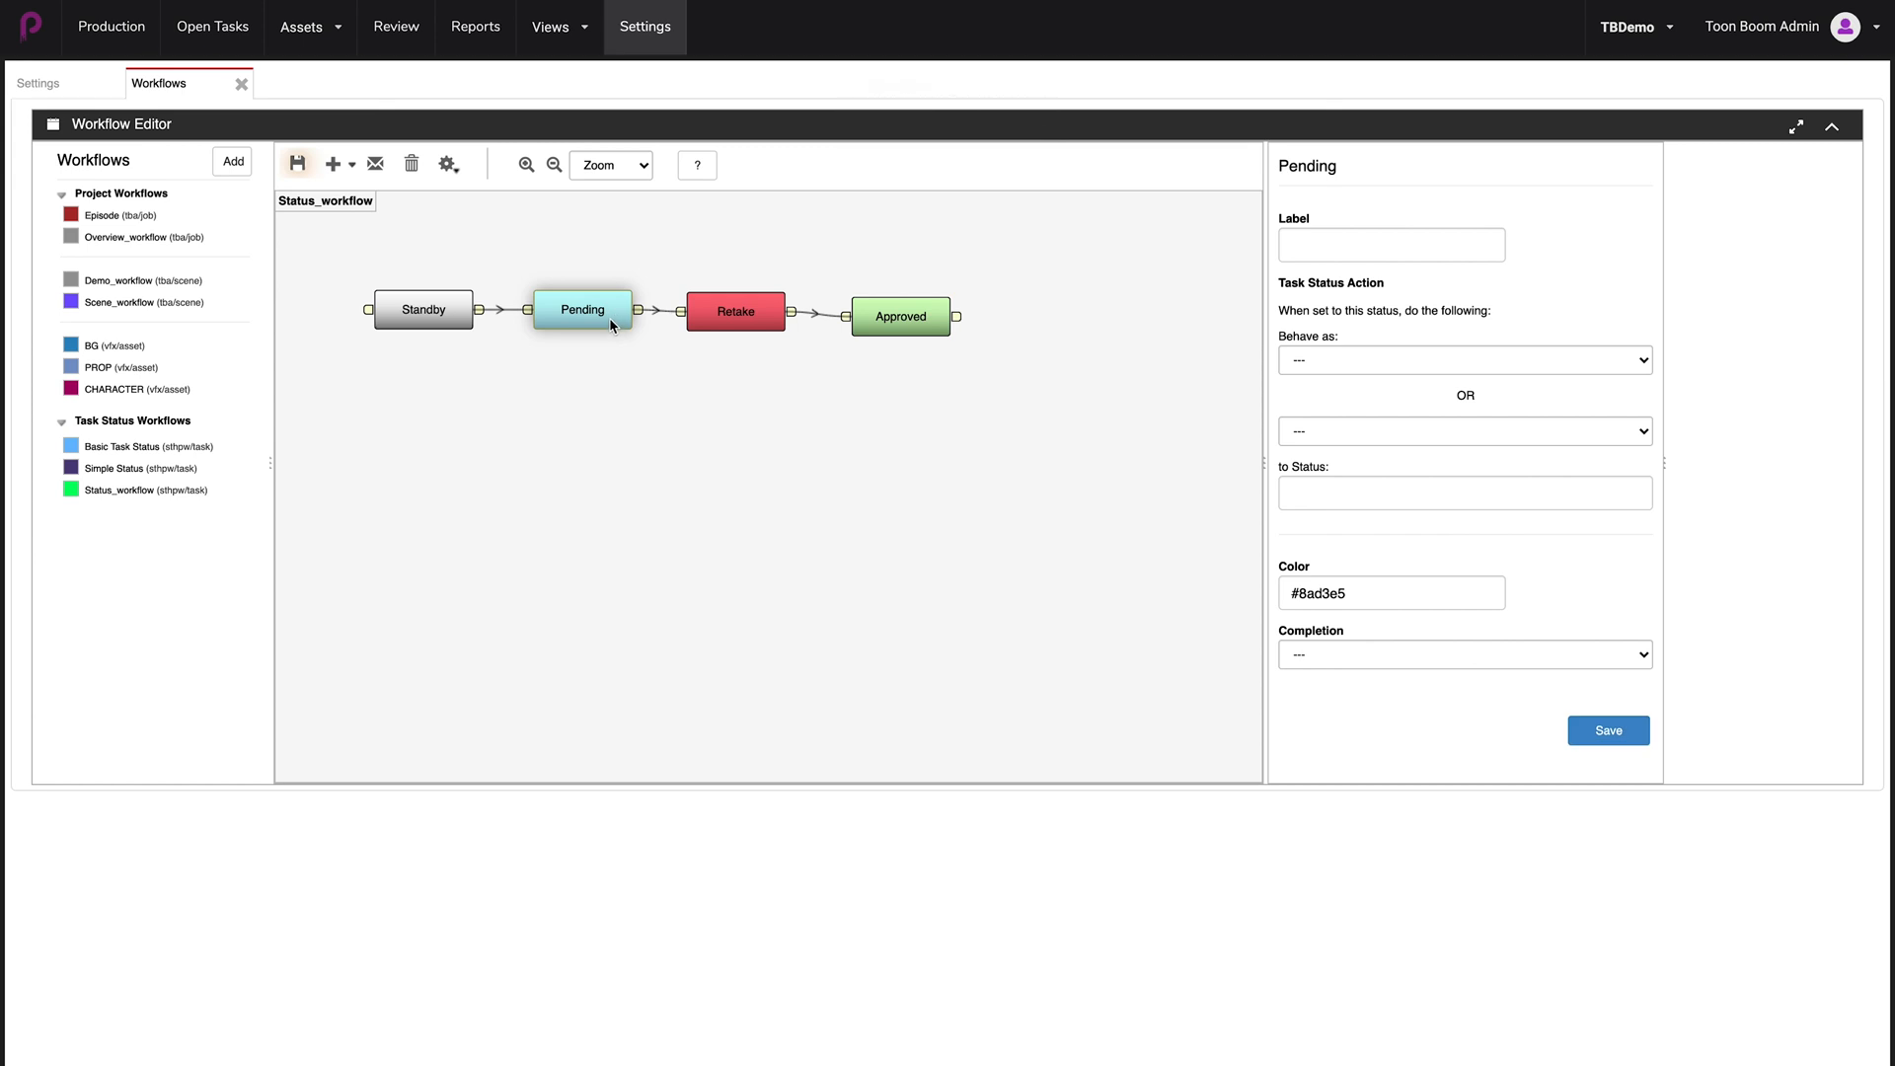
drag(610, 320, 602, 311)
click(1638, 655)
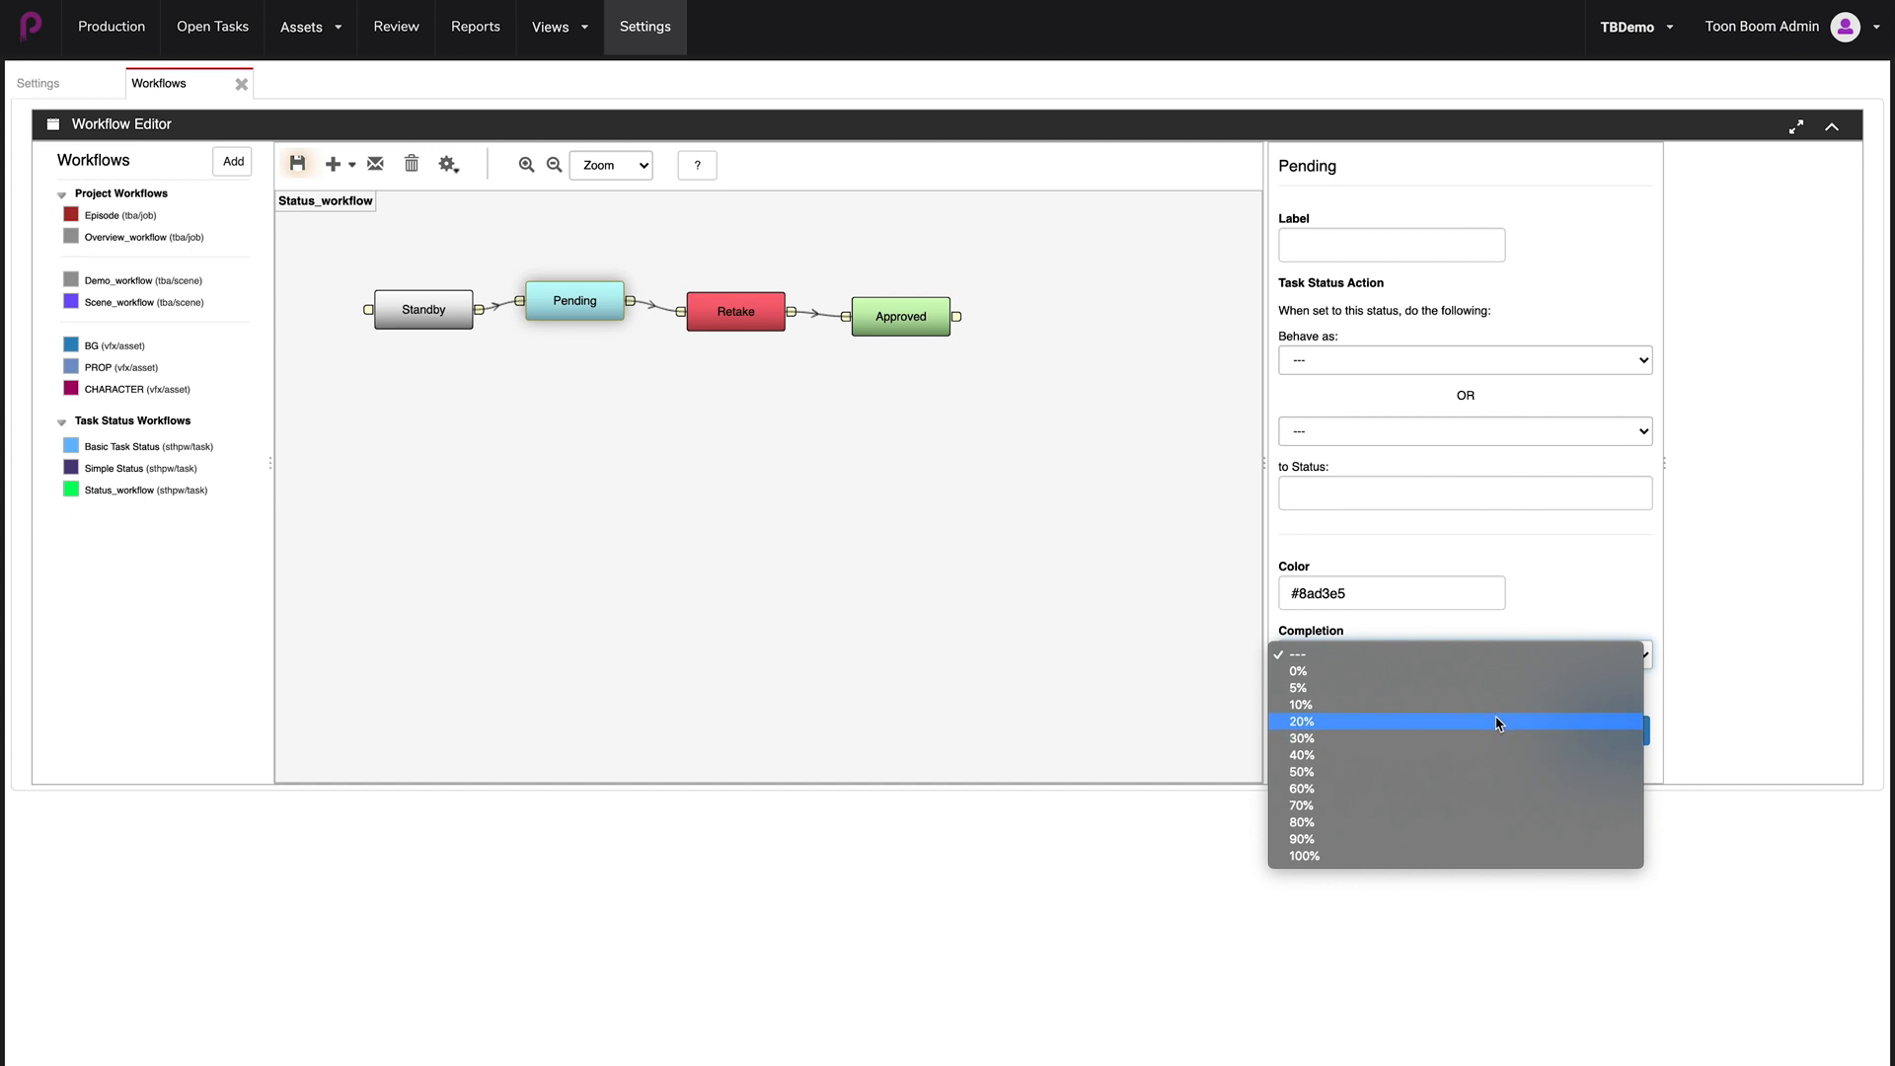
click(1497, 722)
click(1631, 738)
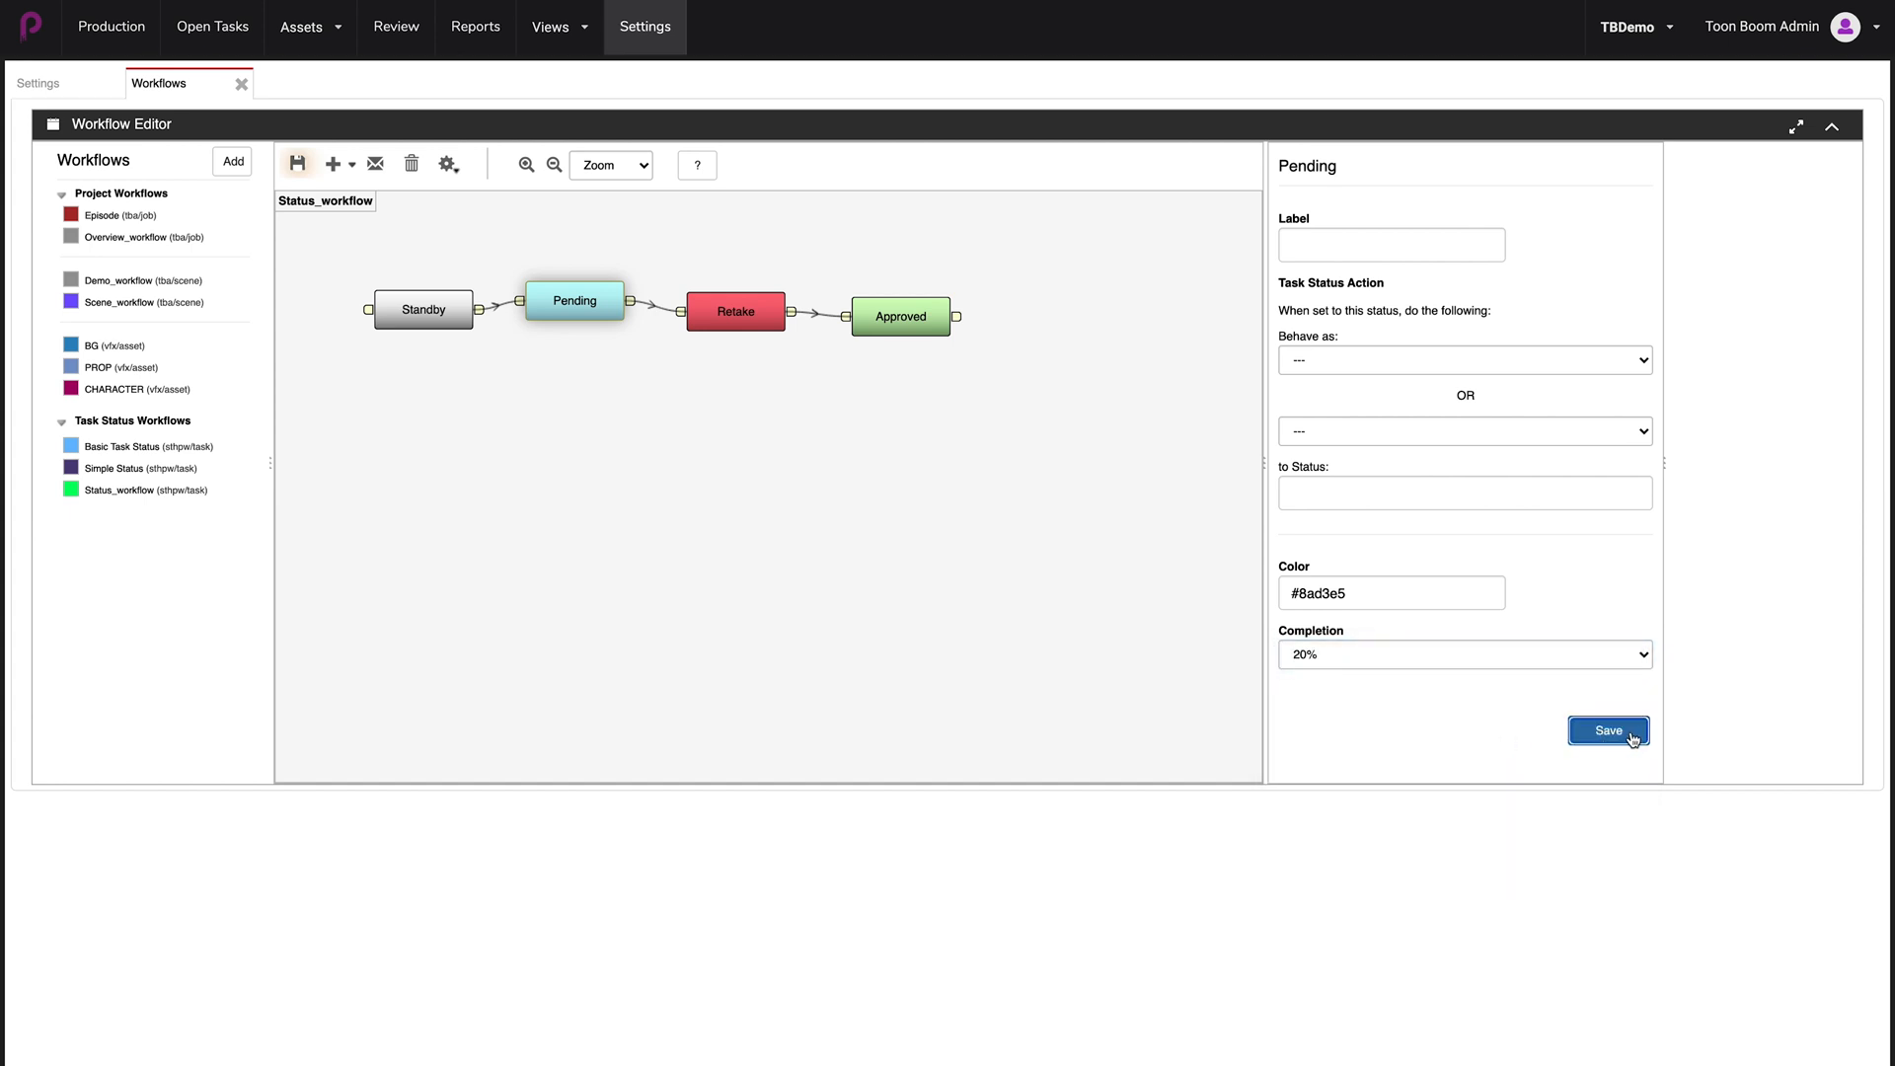
Set the completion of the Retake status to 60% and save it
click(742, 317)
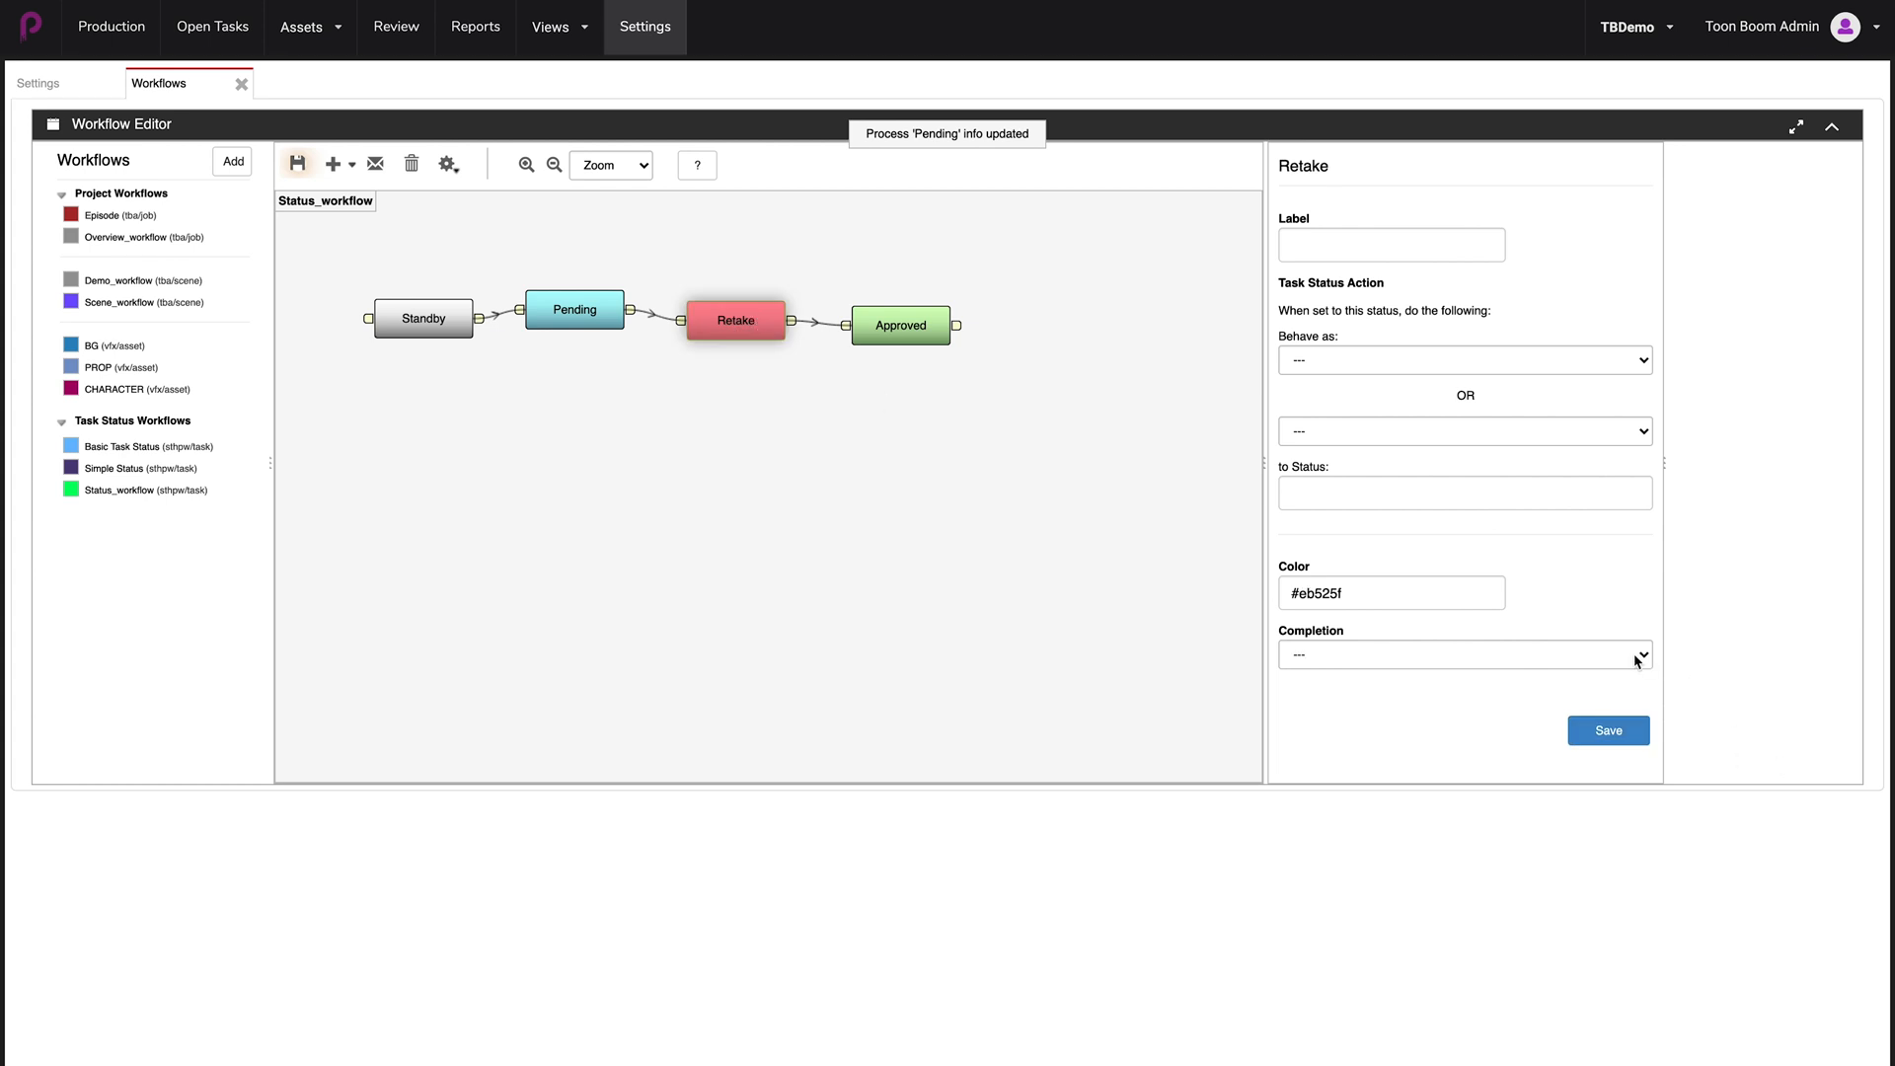
click(1636, 659)
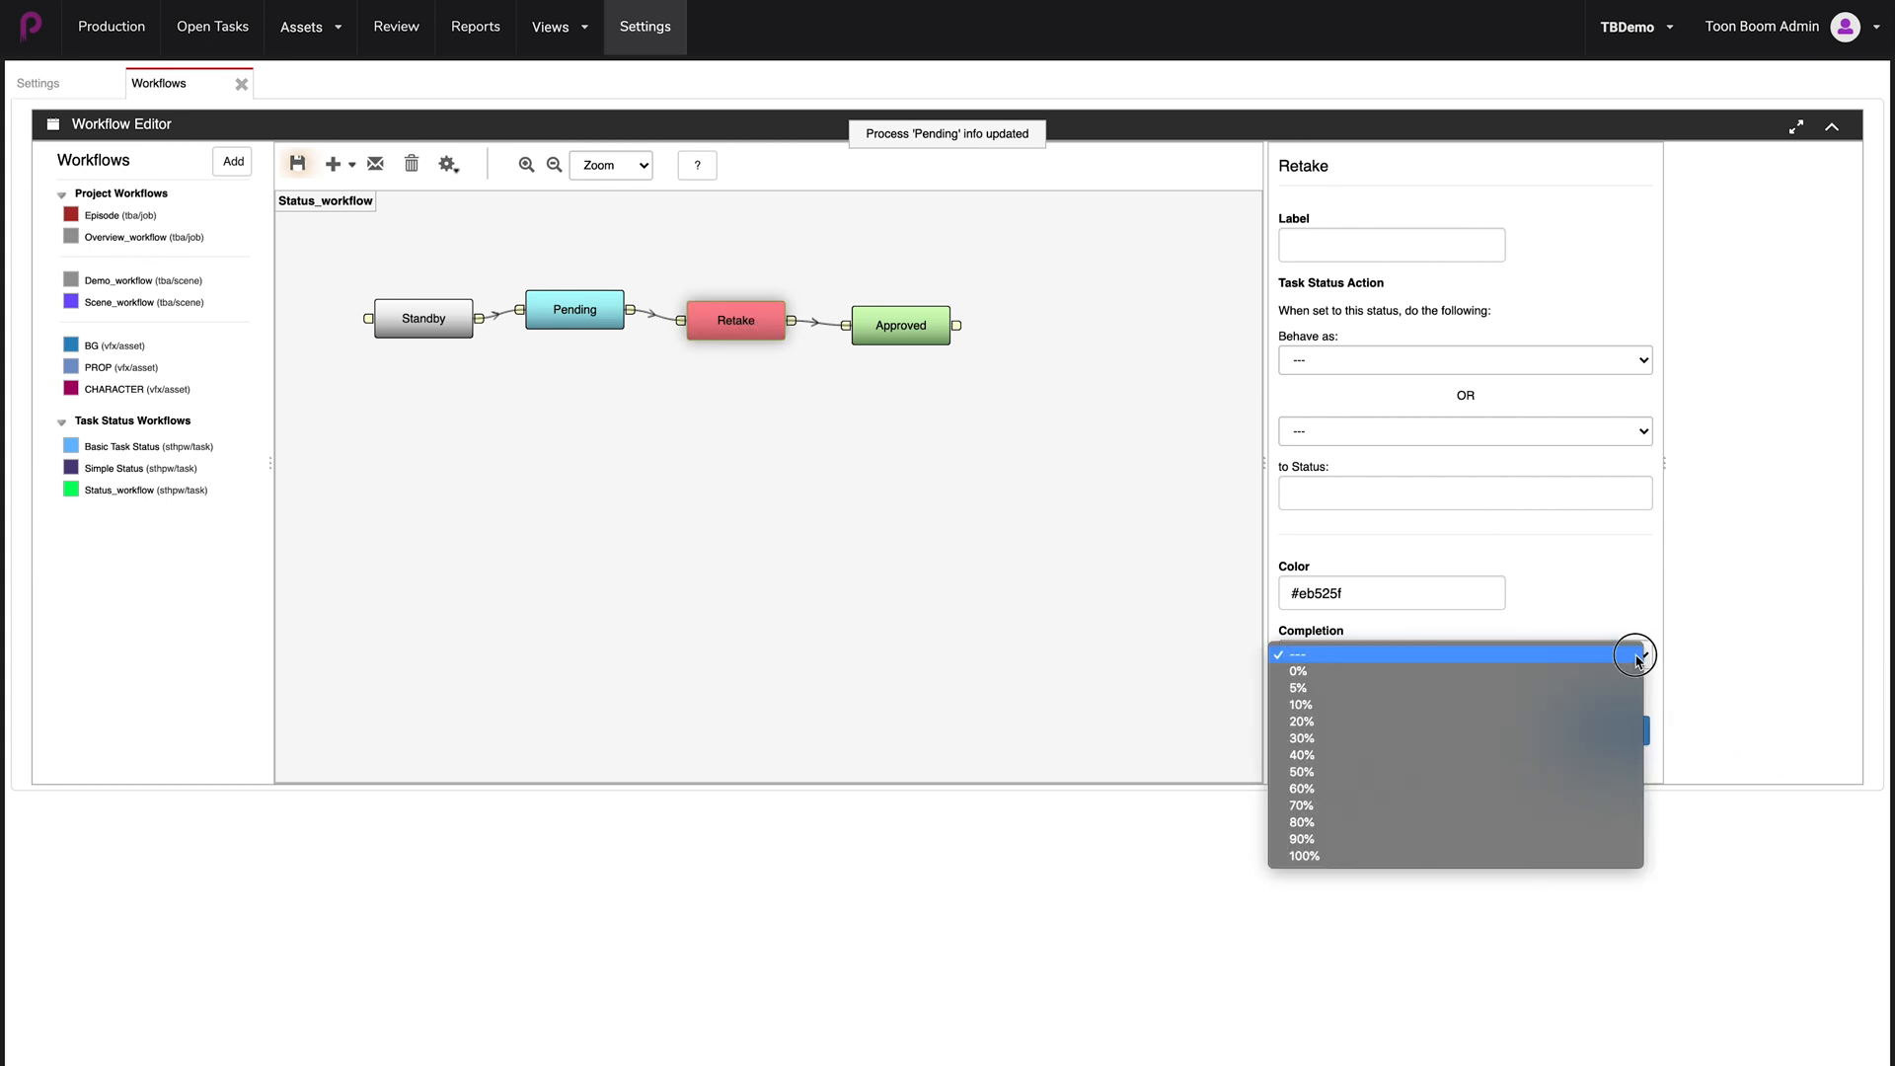
click(1582, 793)
click(1635, 742)
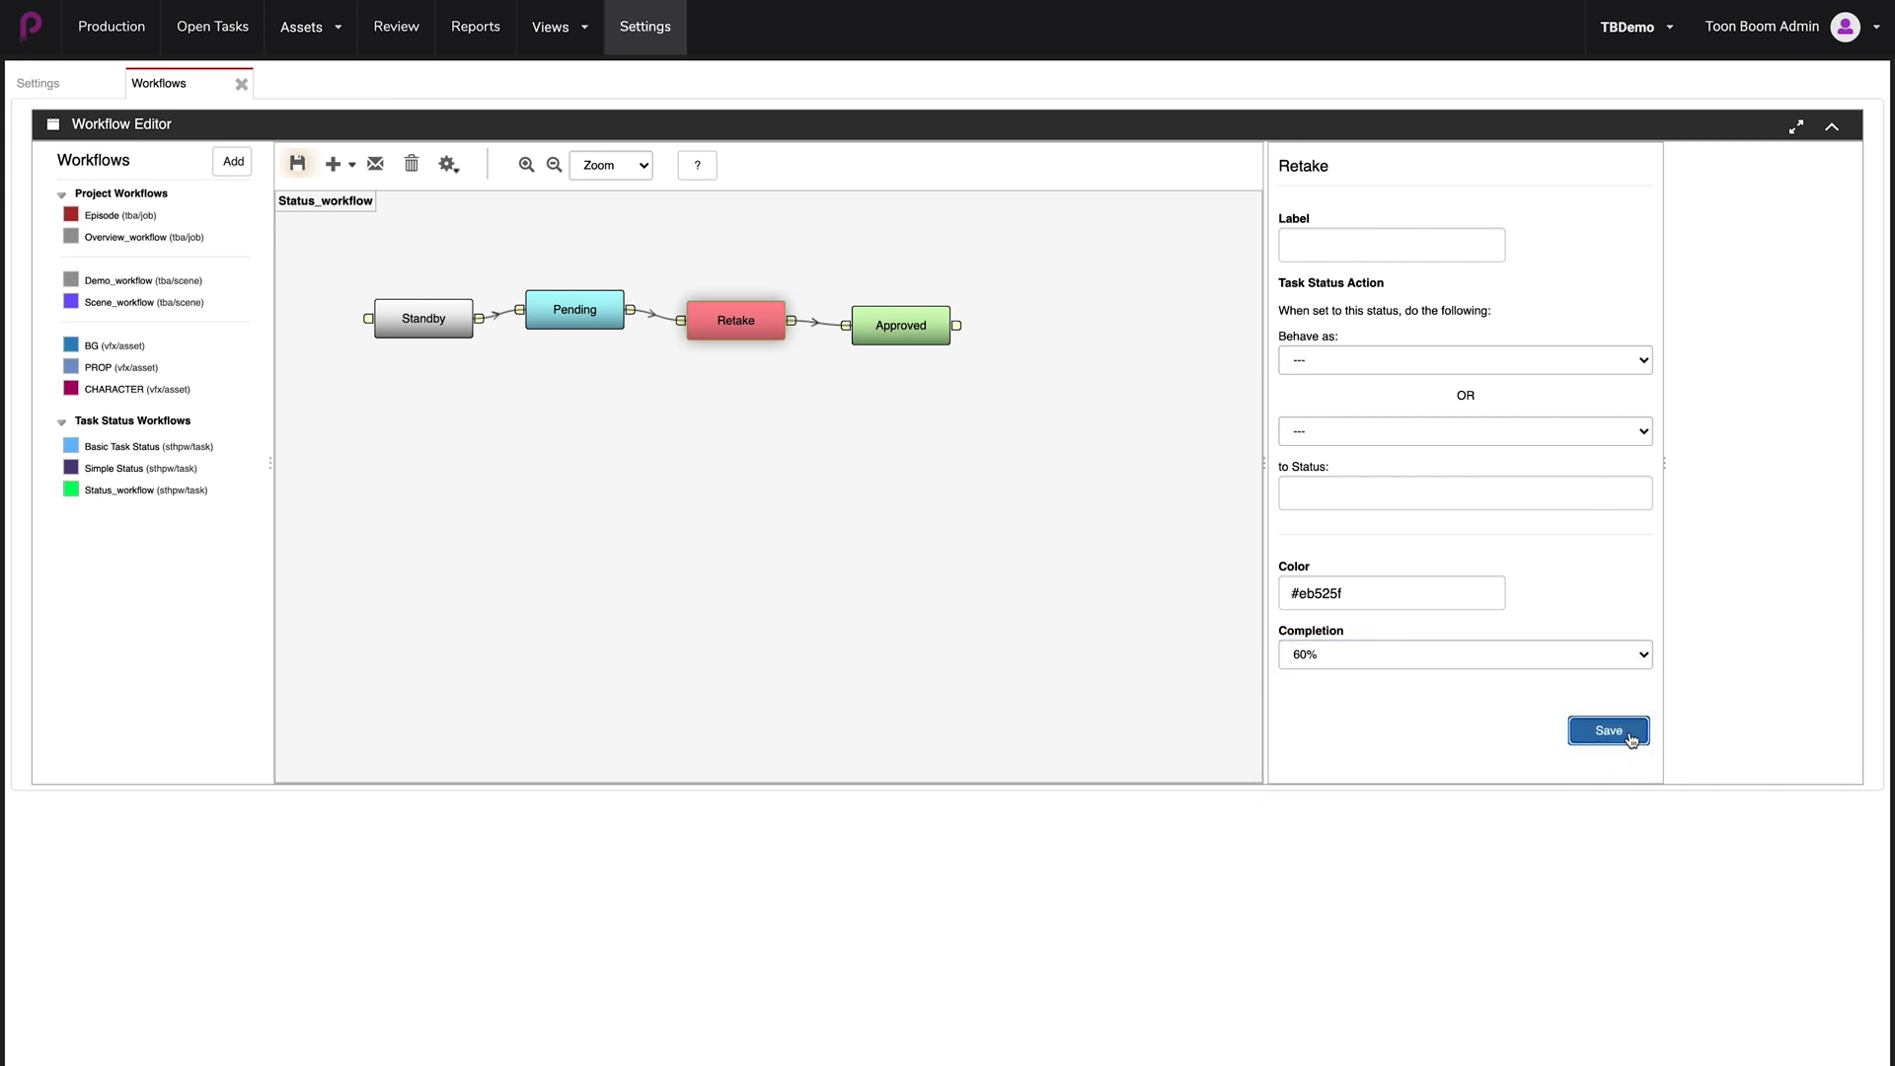
Set the completion of the Approved status to 100% and save it
click(913, 327)
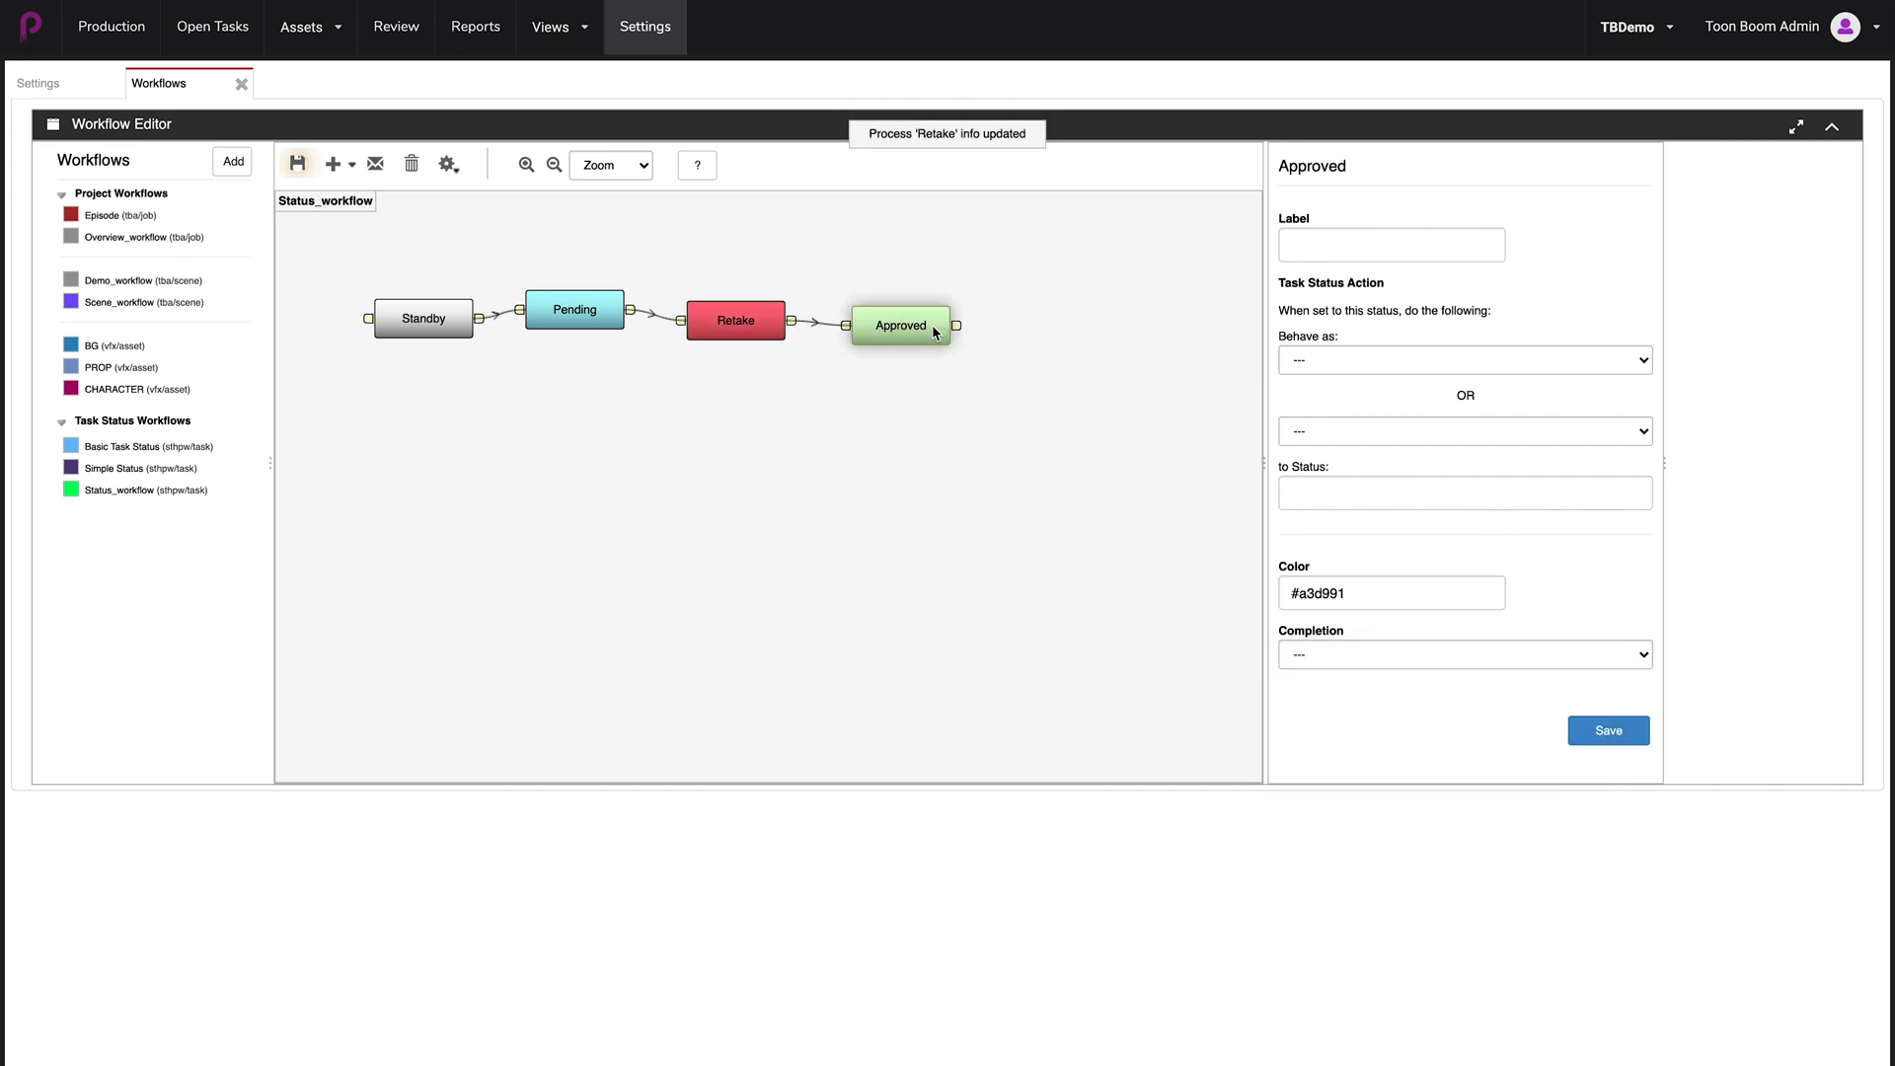
click(1641, 657)
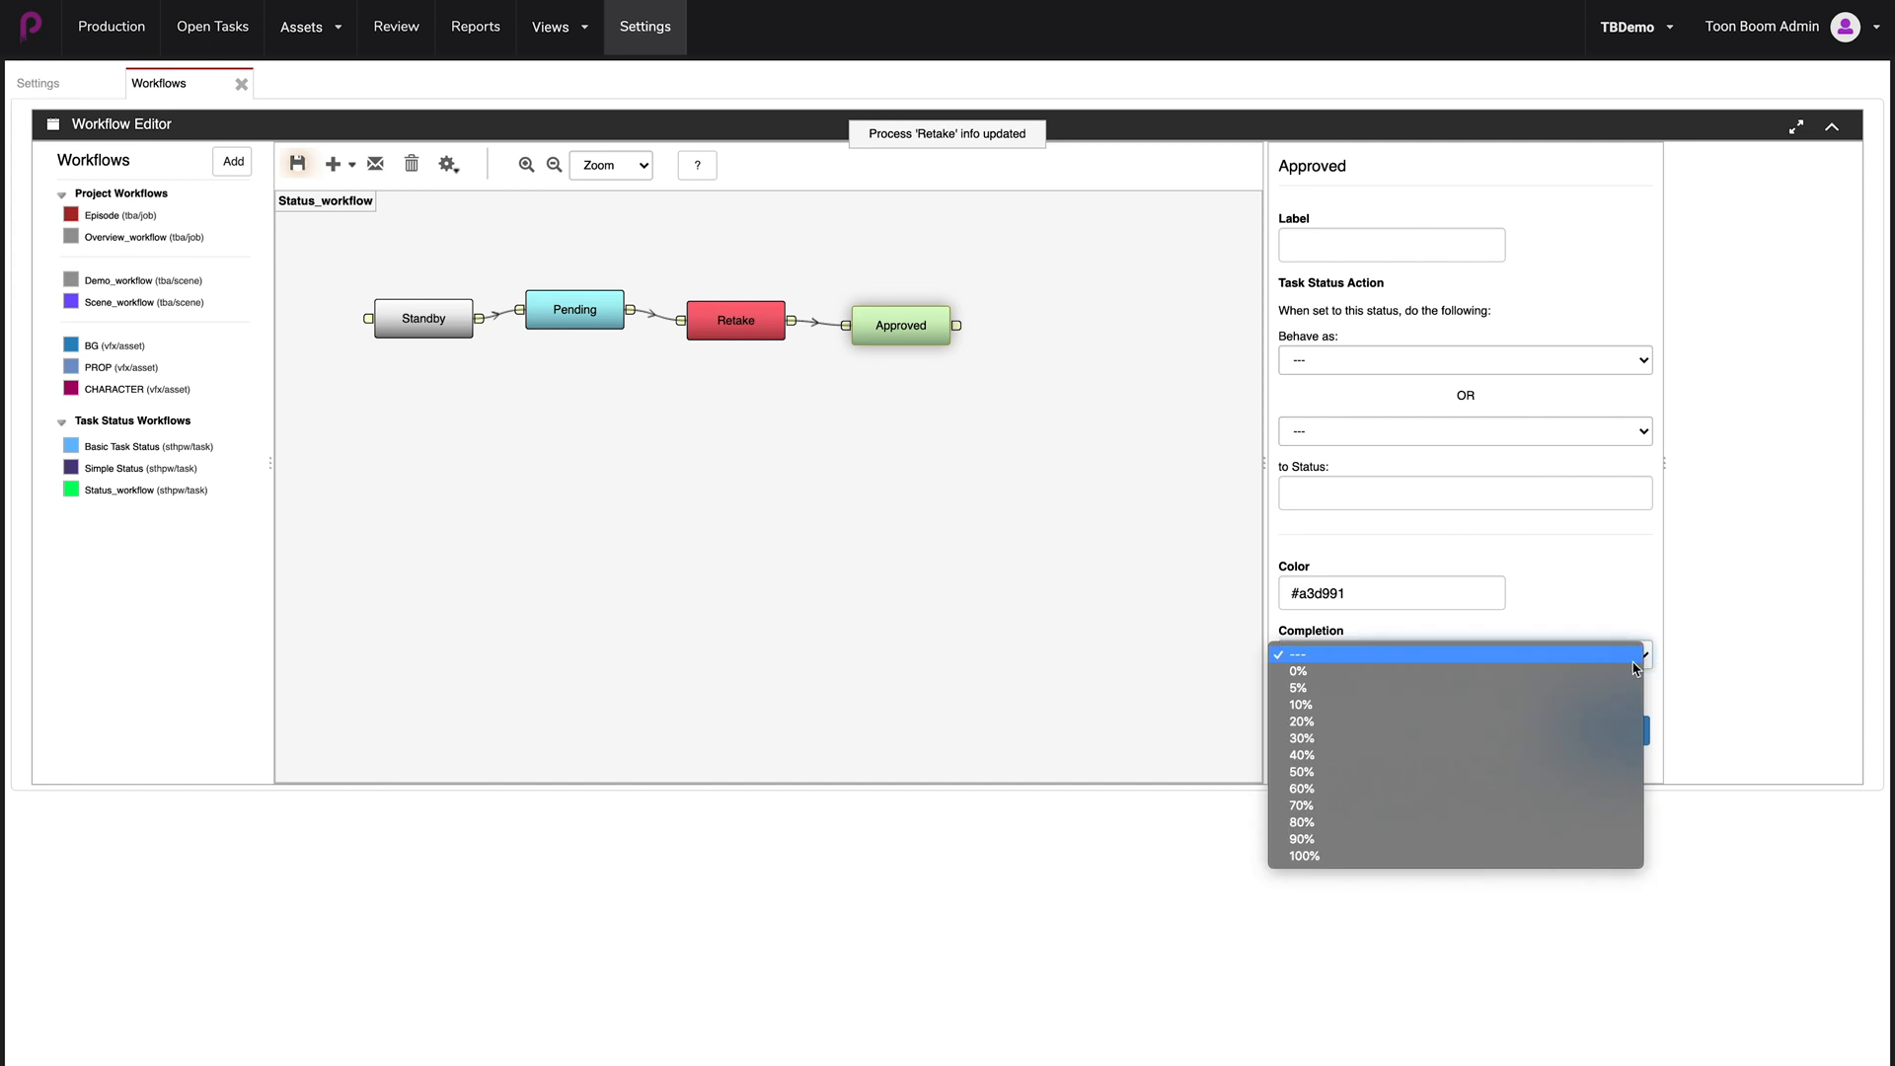
click(1481, 864)
click(1624, 745)
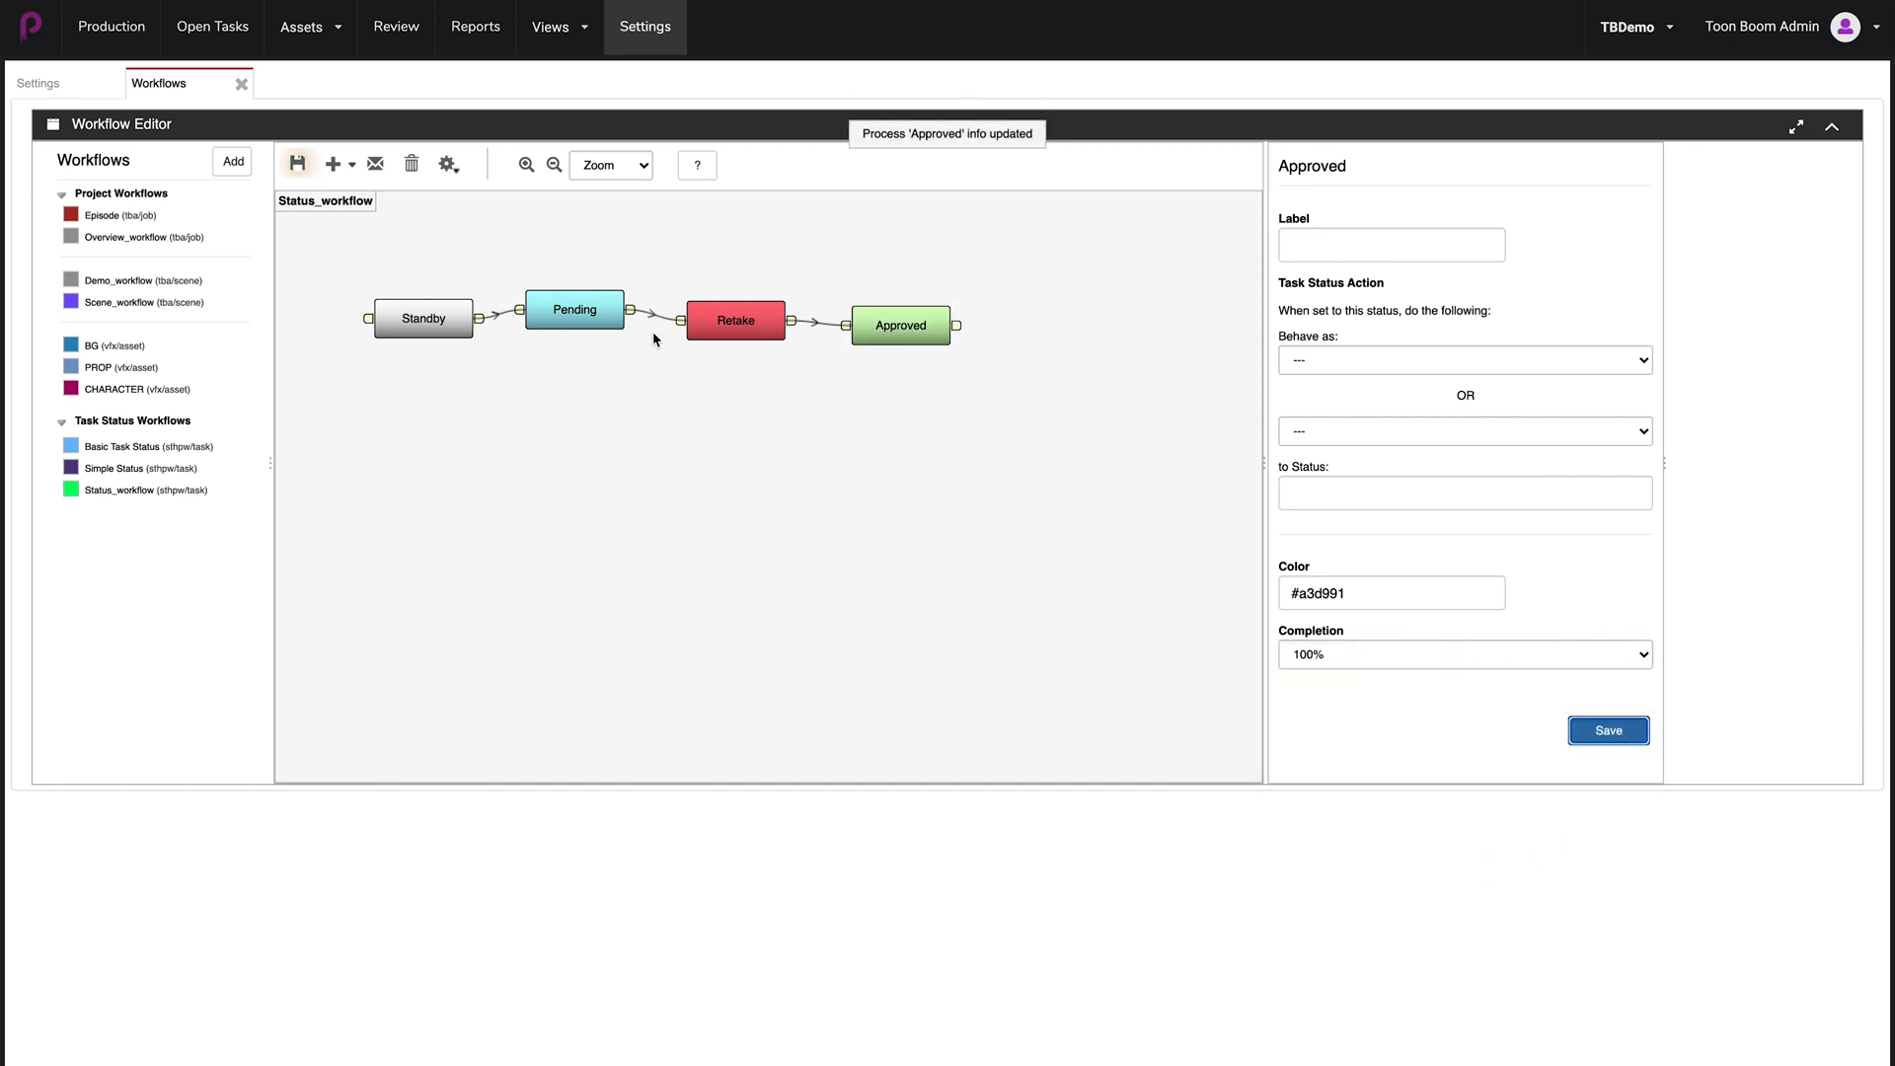
Save the Status_workflow changes and open Scene_workflow for editing
click(297, 164)
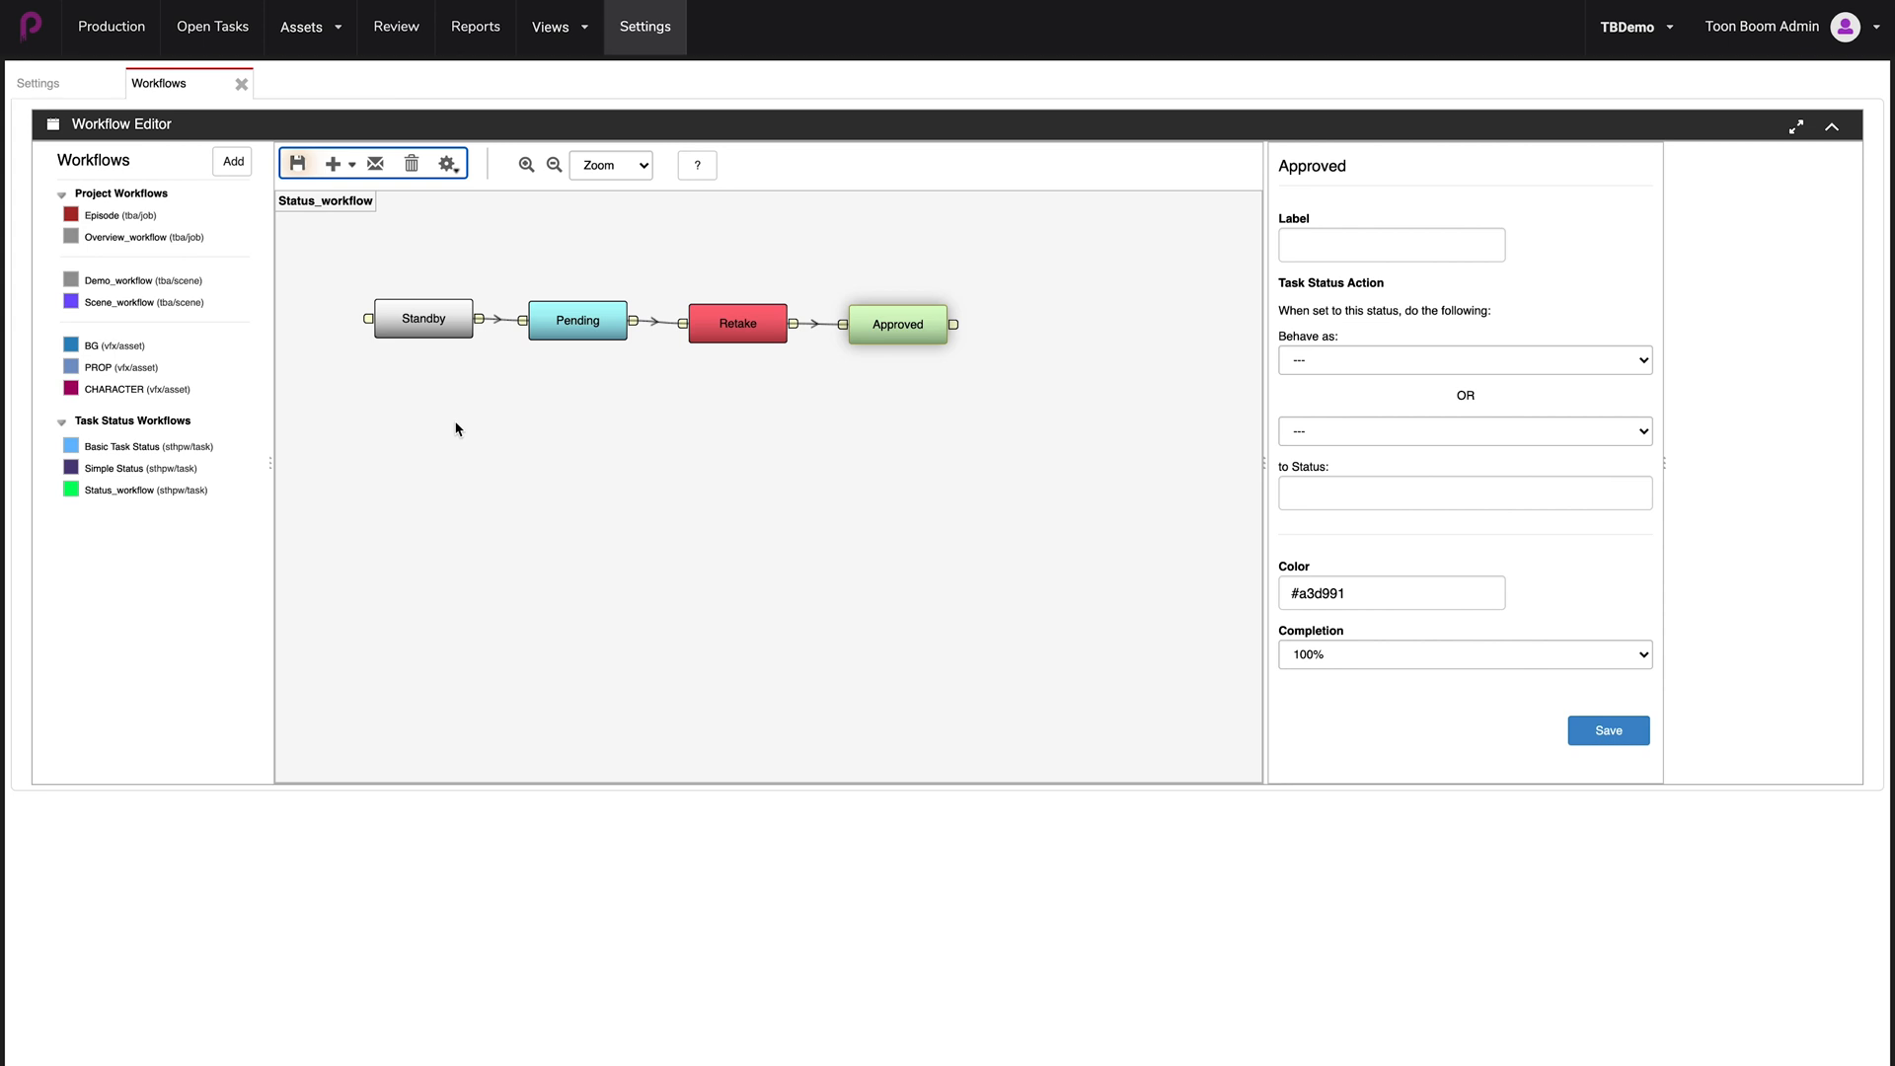
click(127, 305)
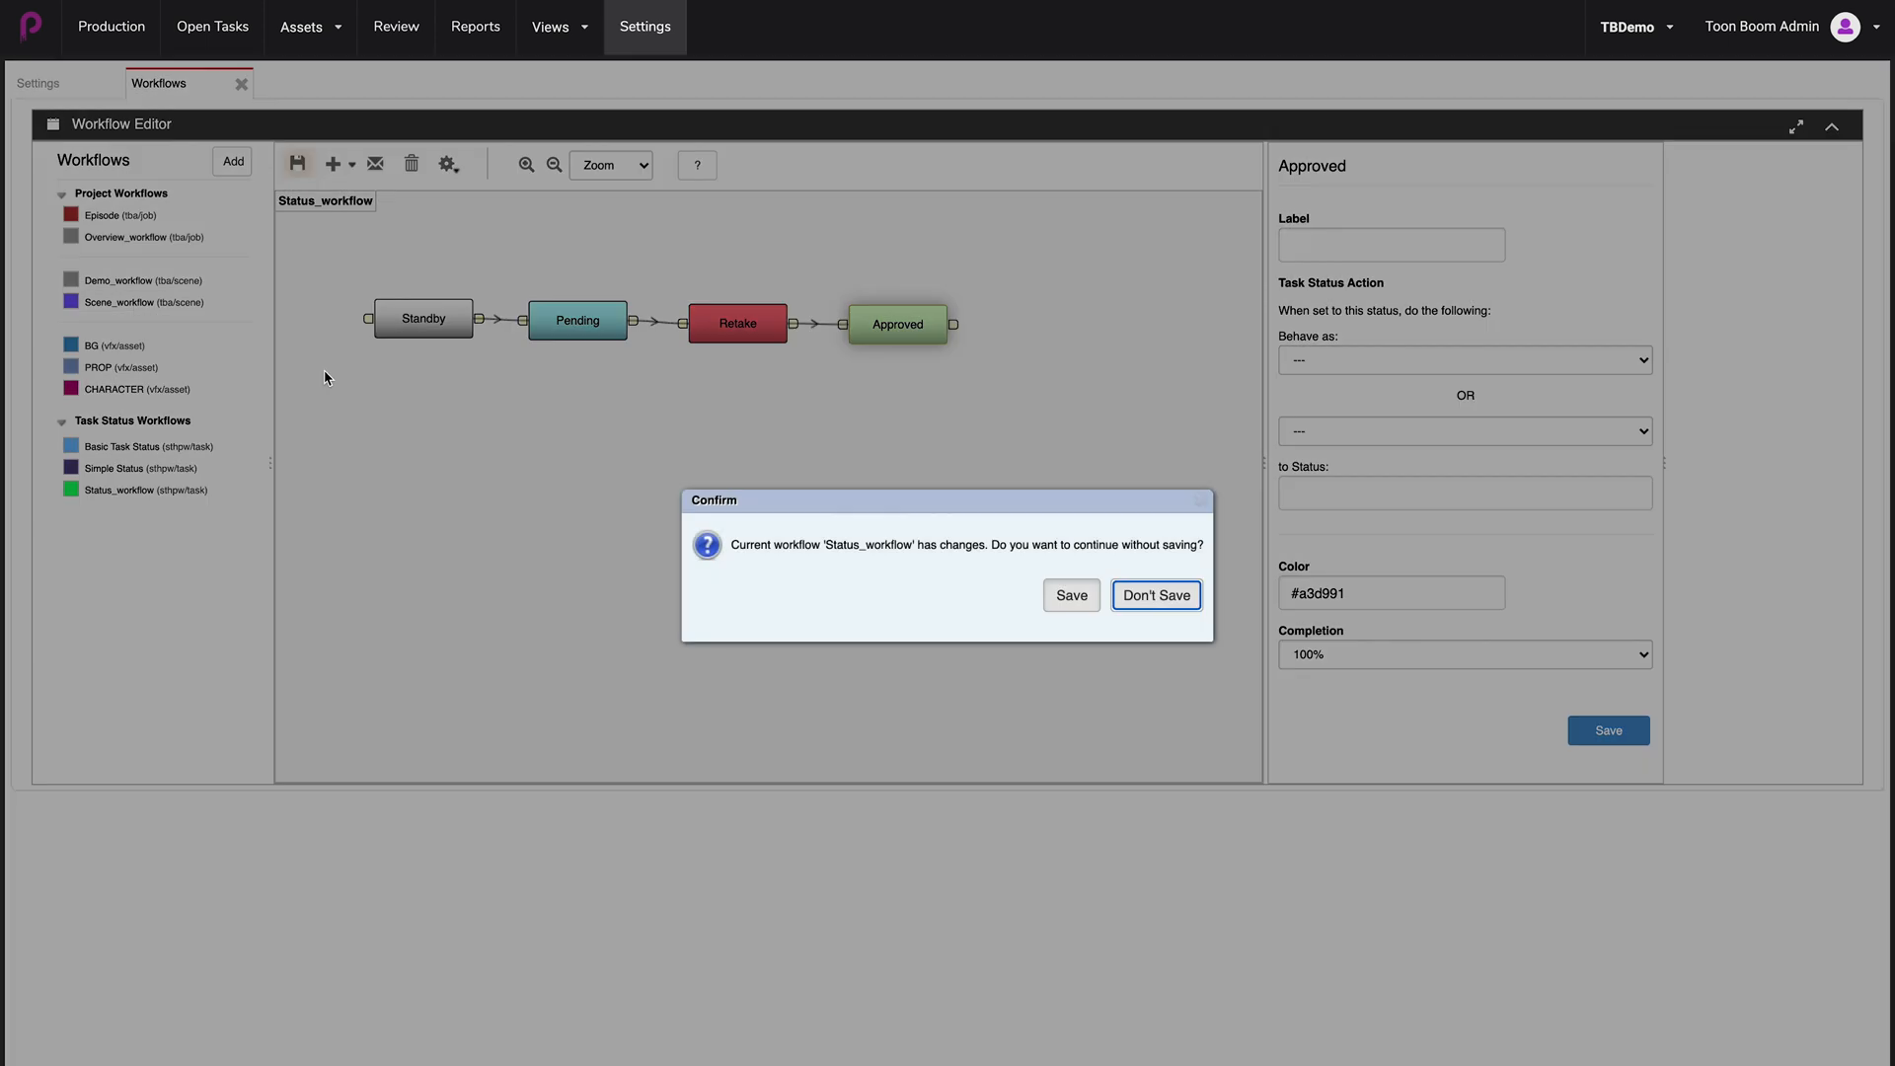
click(1072, 598)
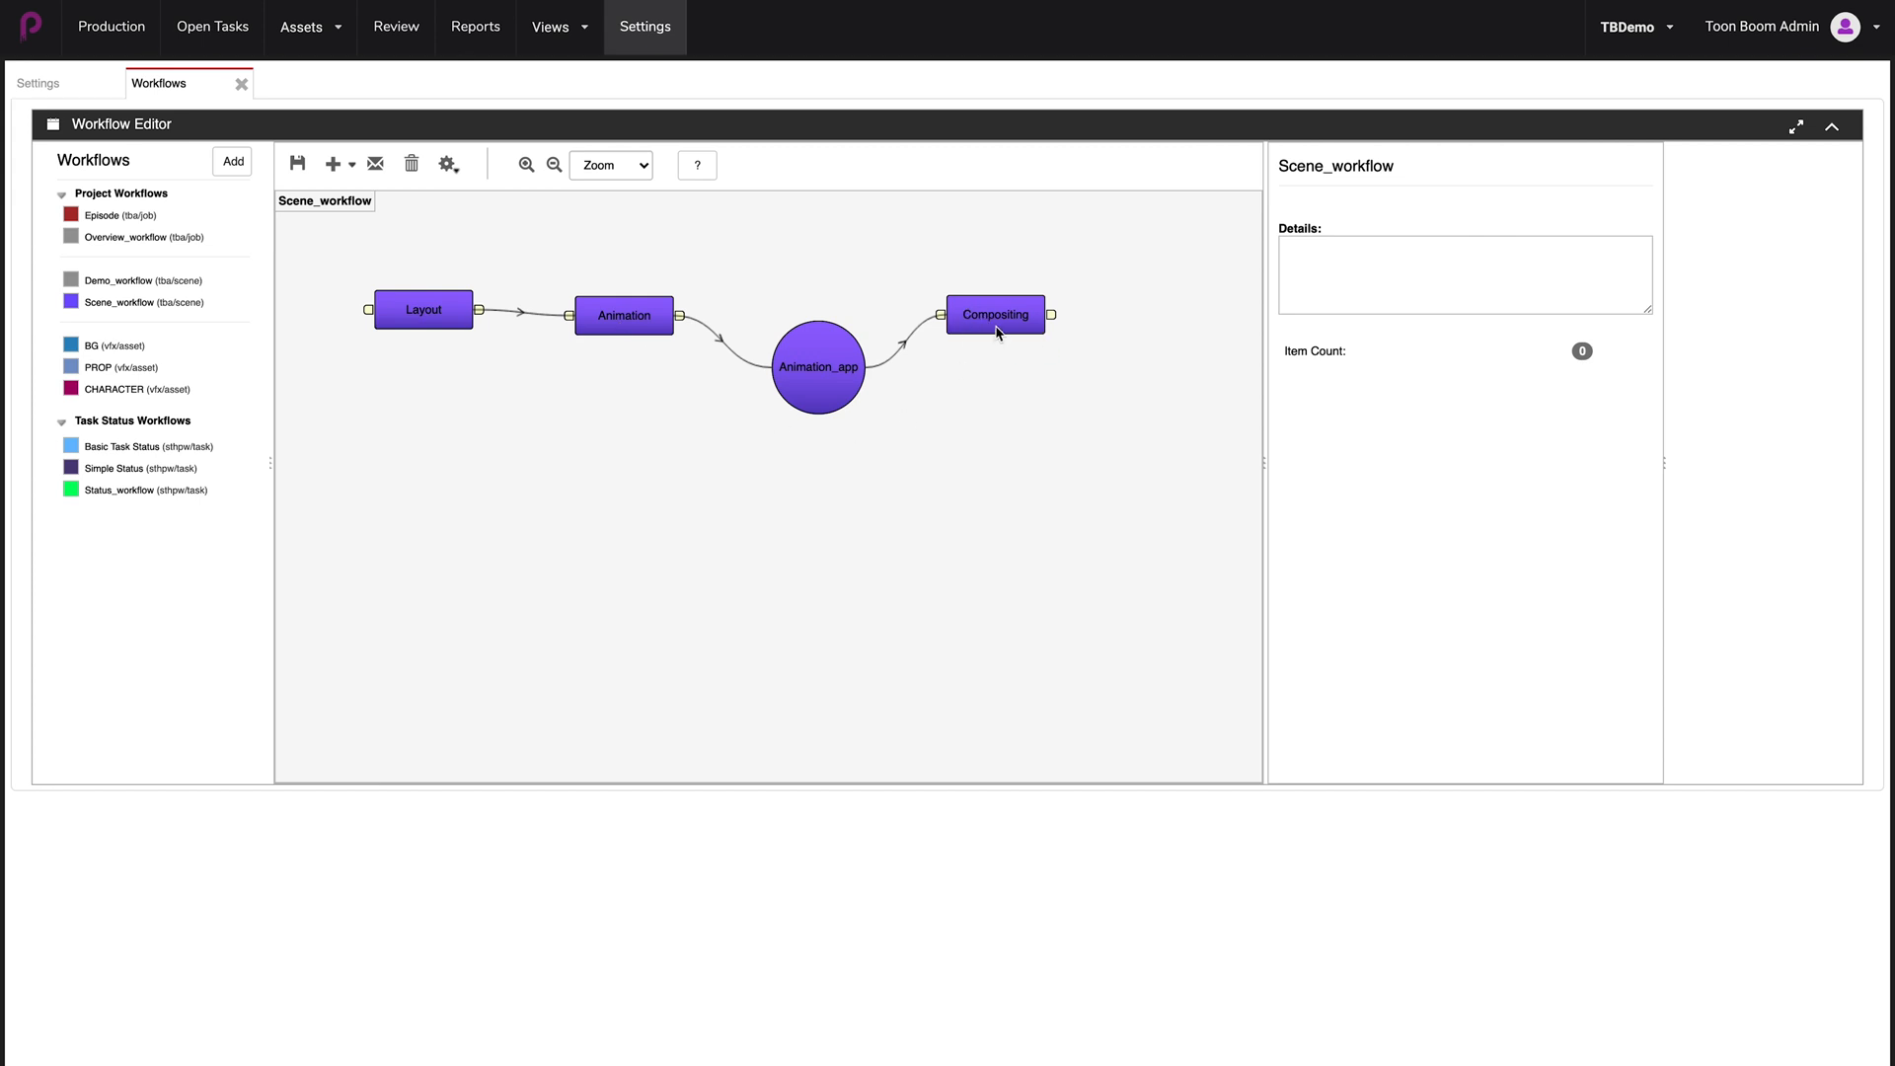
Assign Status_workflow as the task status workflow of the Animation_app approval process and save the task setup
click(817, 406)
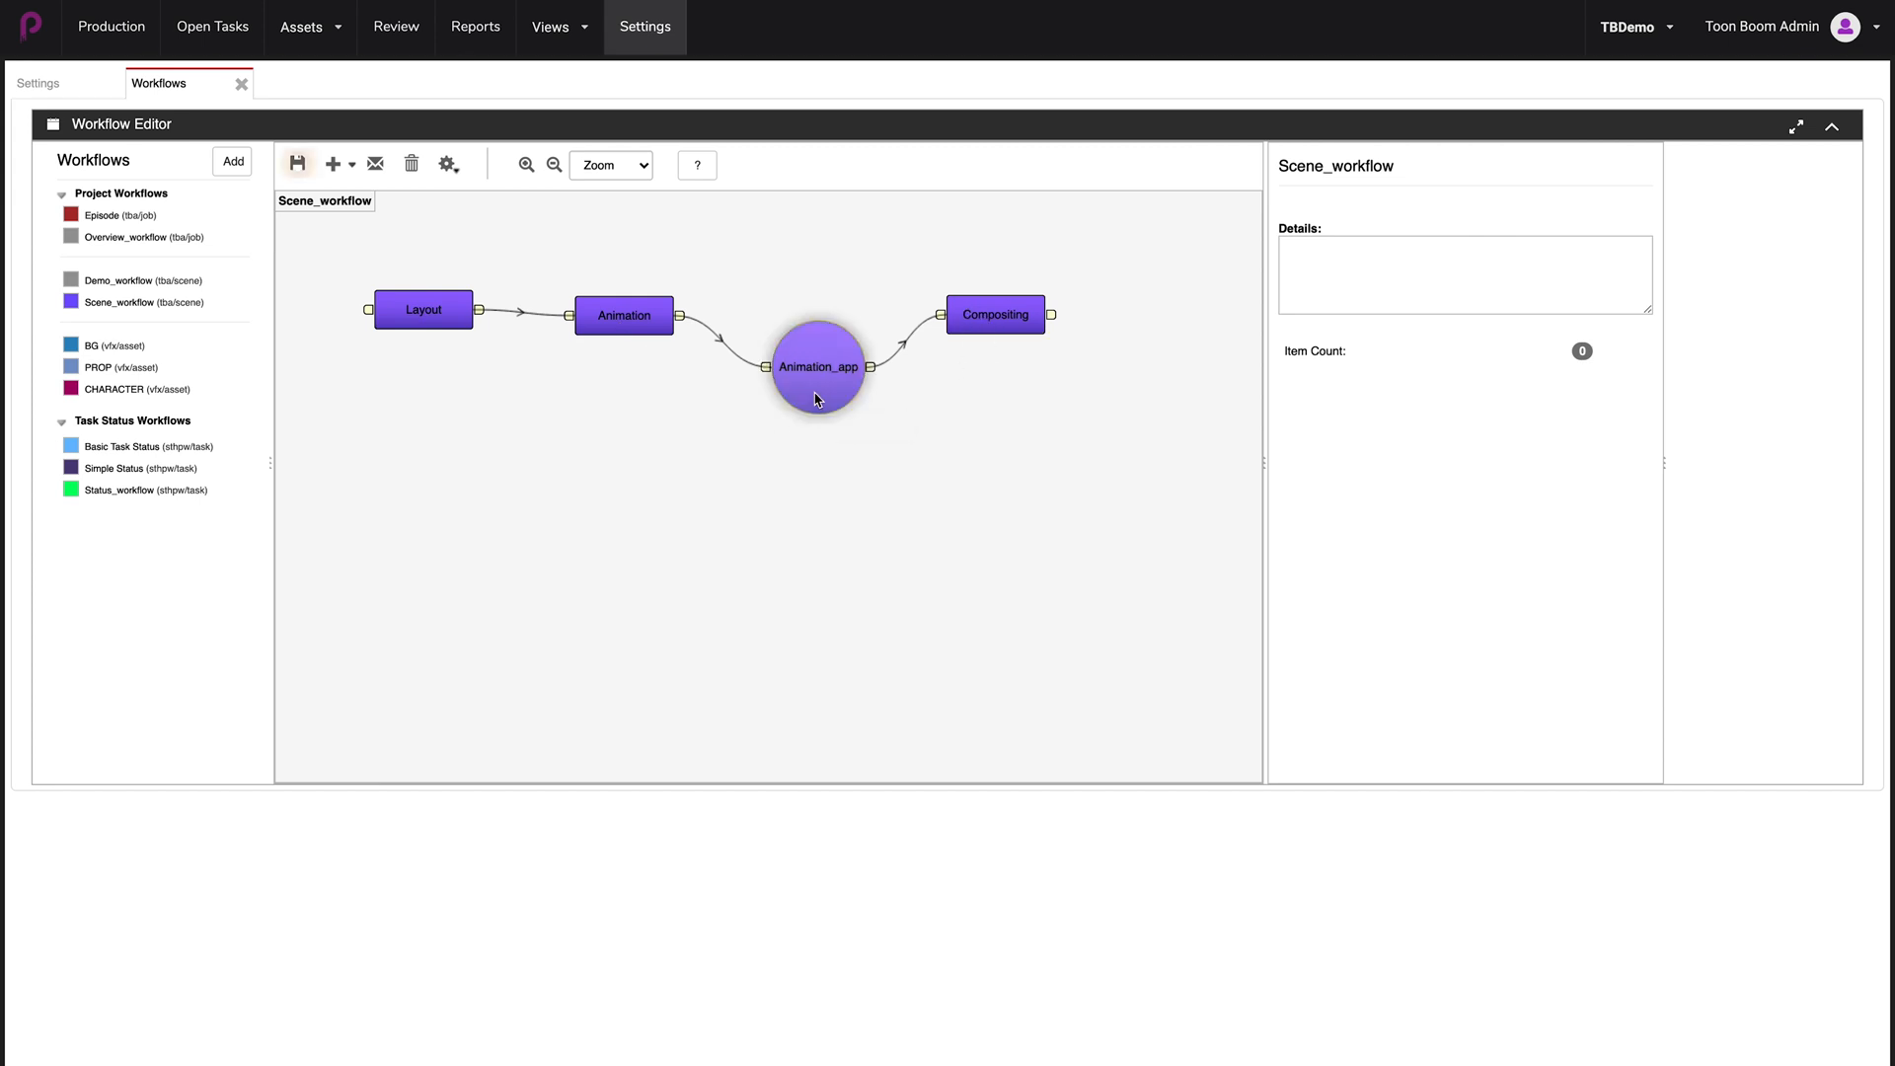
drag(816, 394, 806, 387)
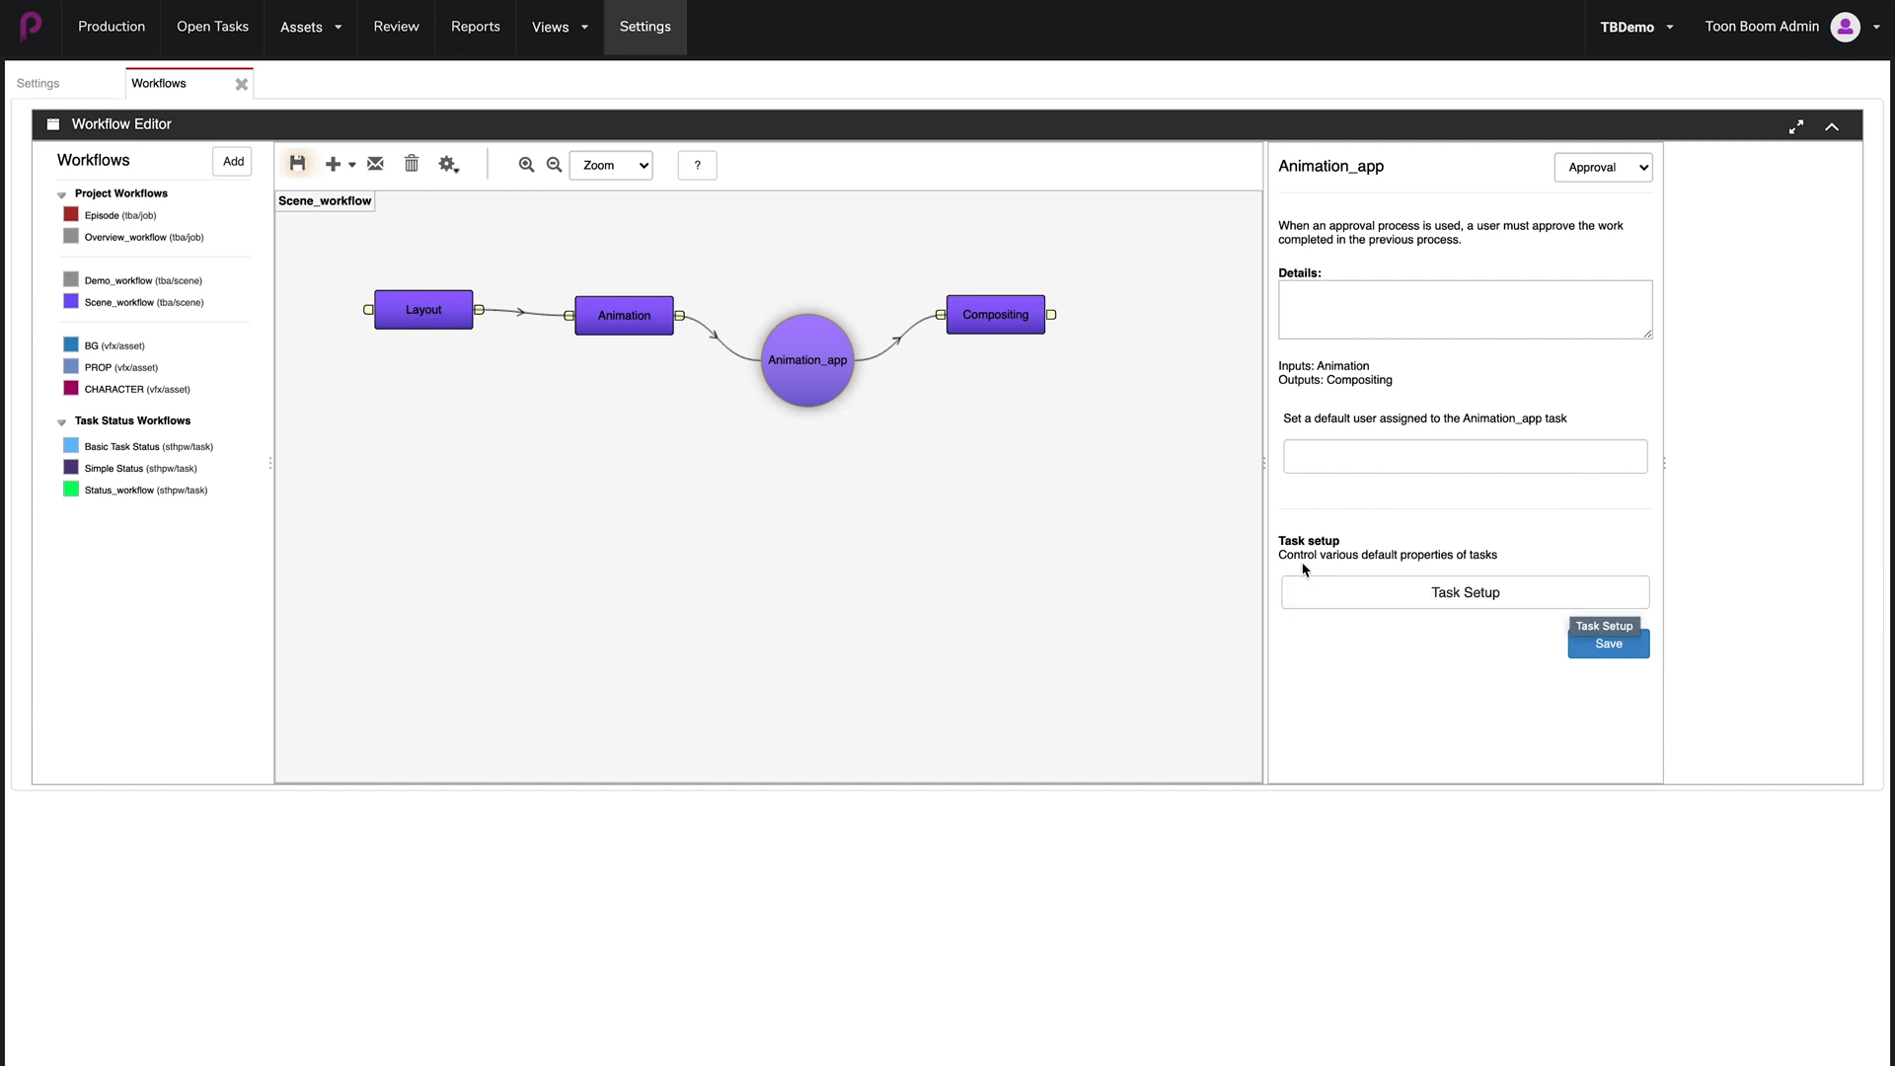
click(1468, 596)
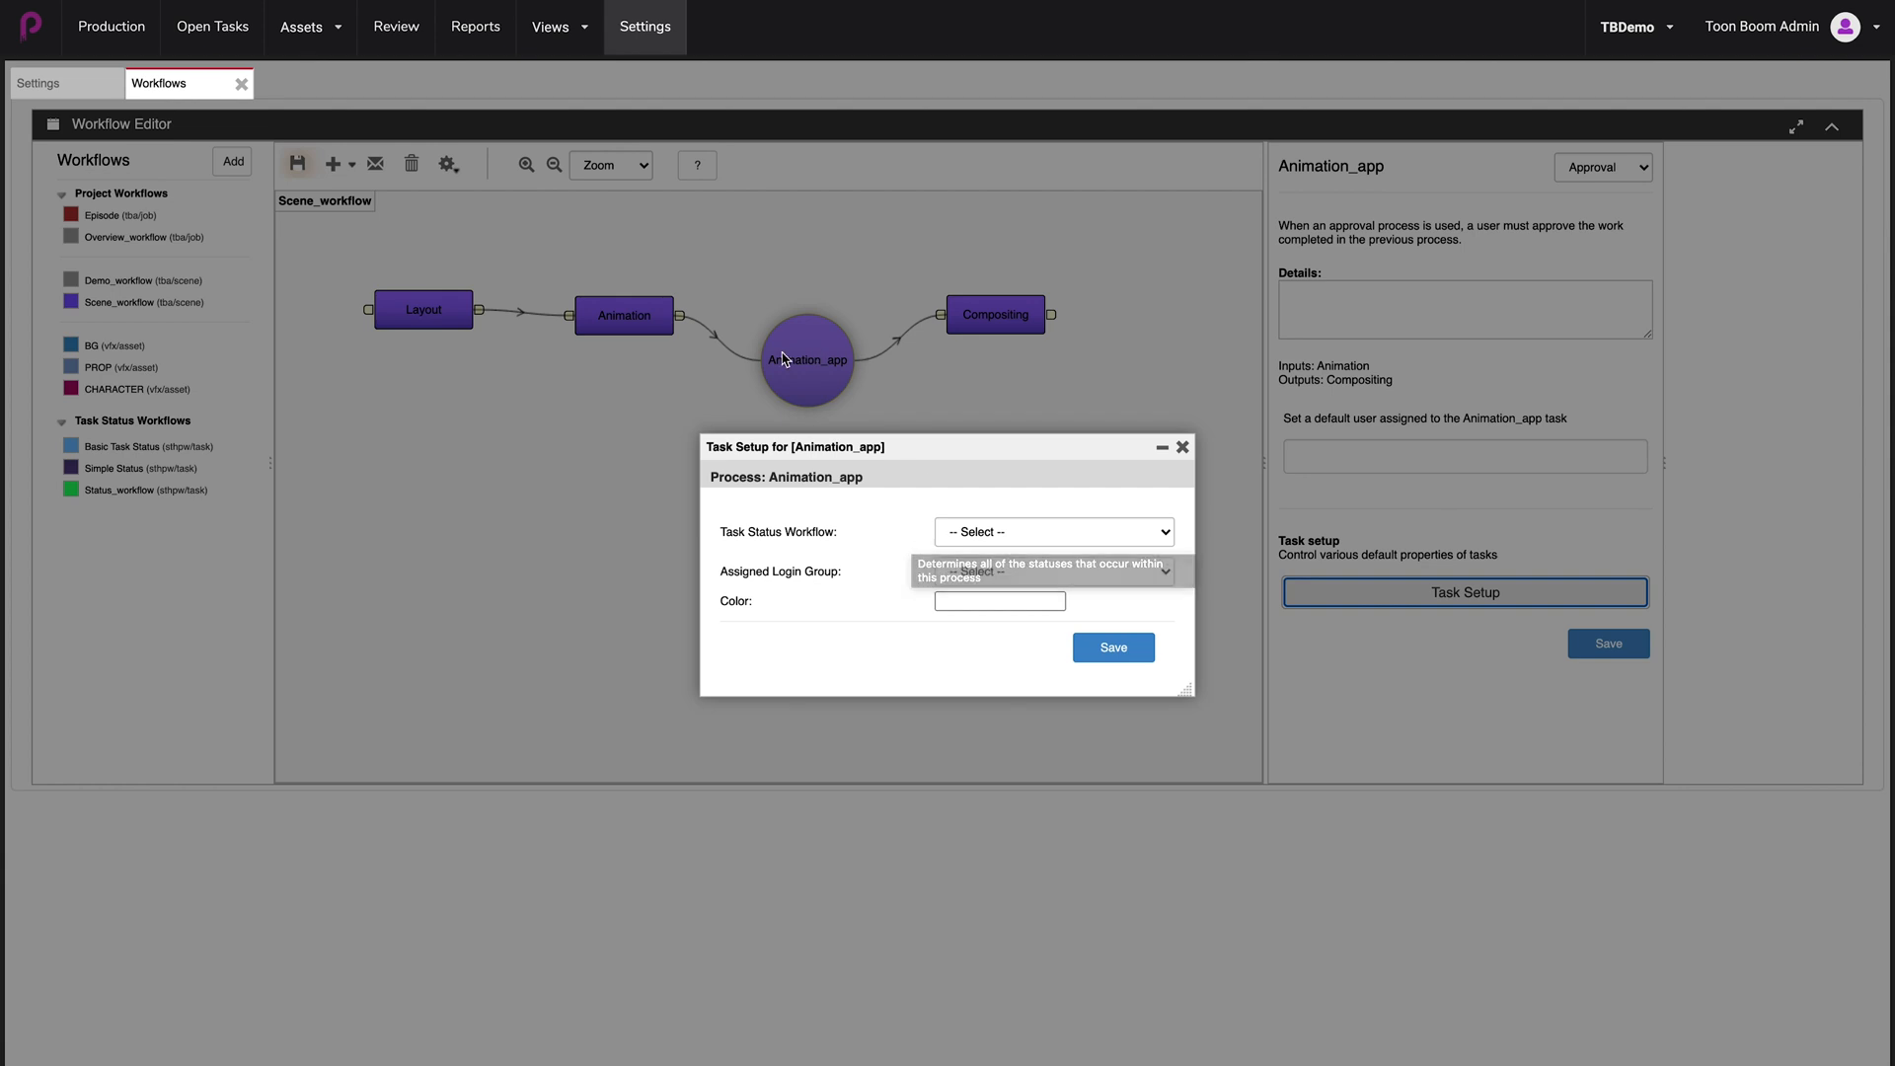
click(1166, 531)
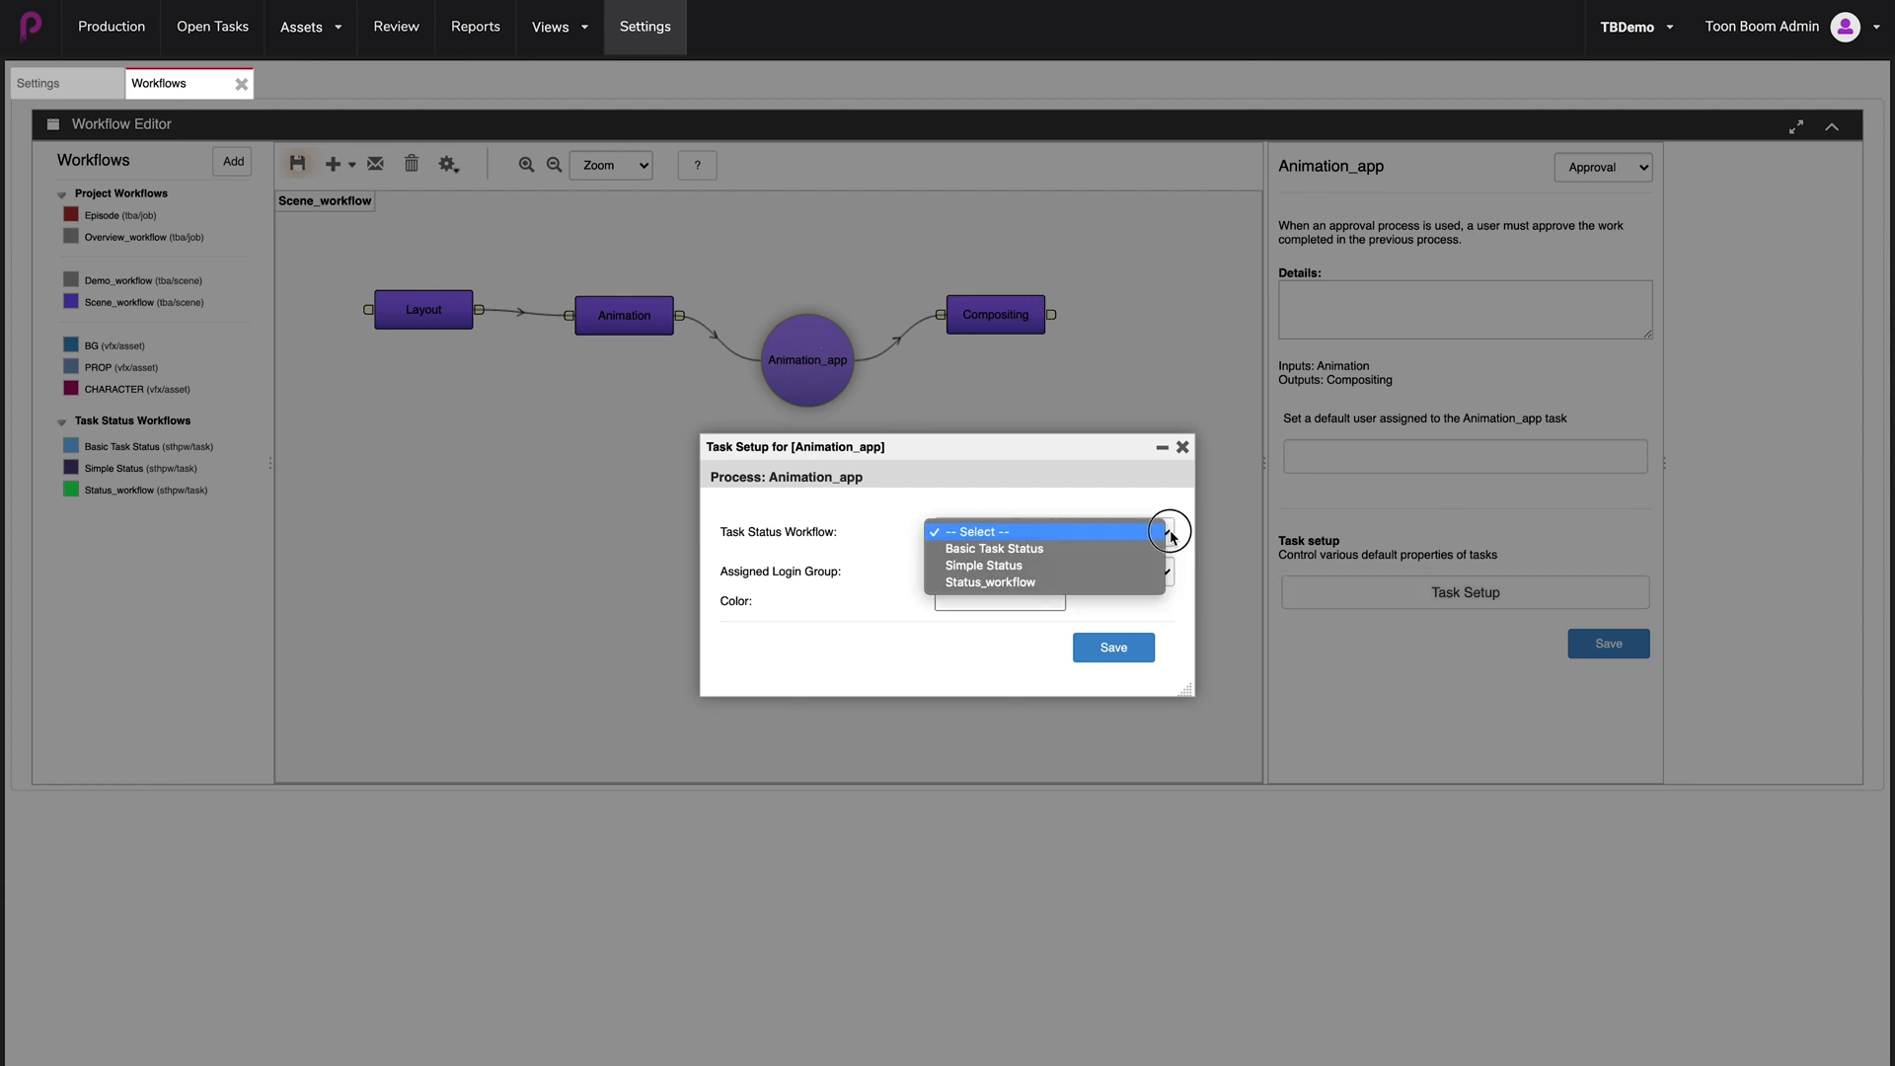
click(989, 587)
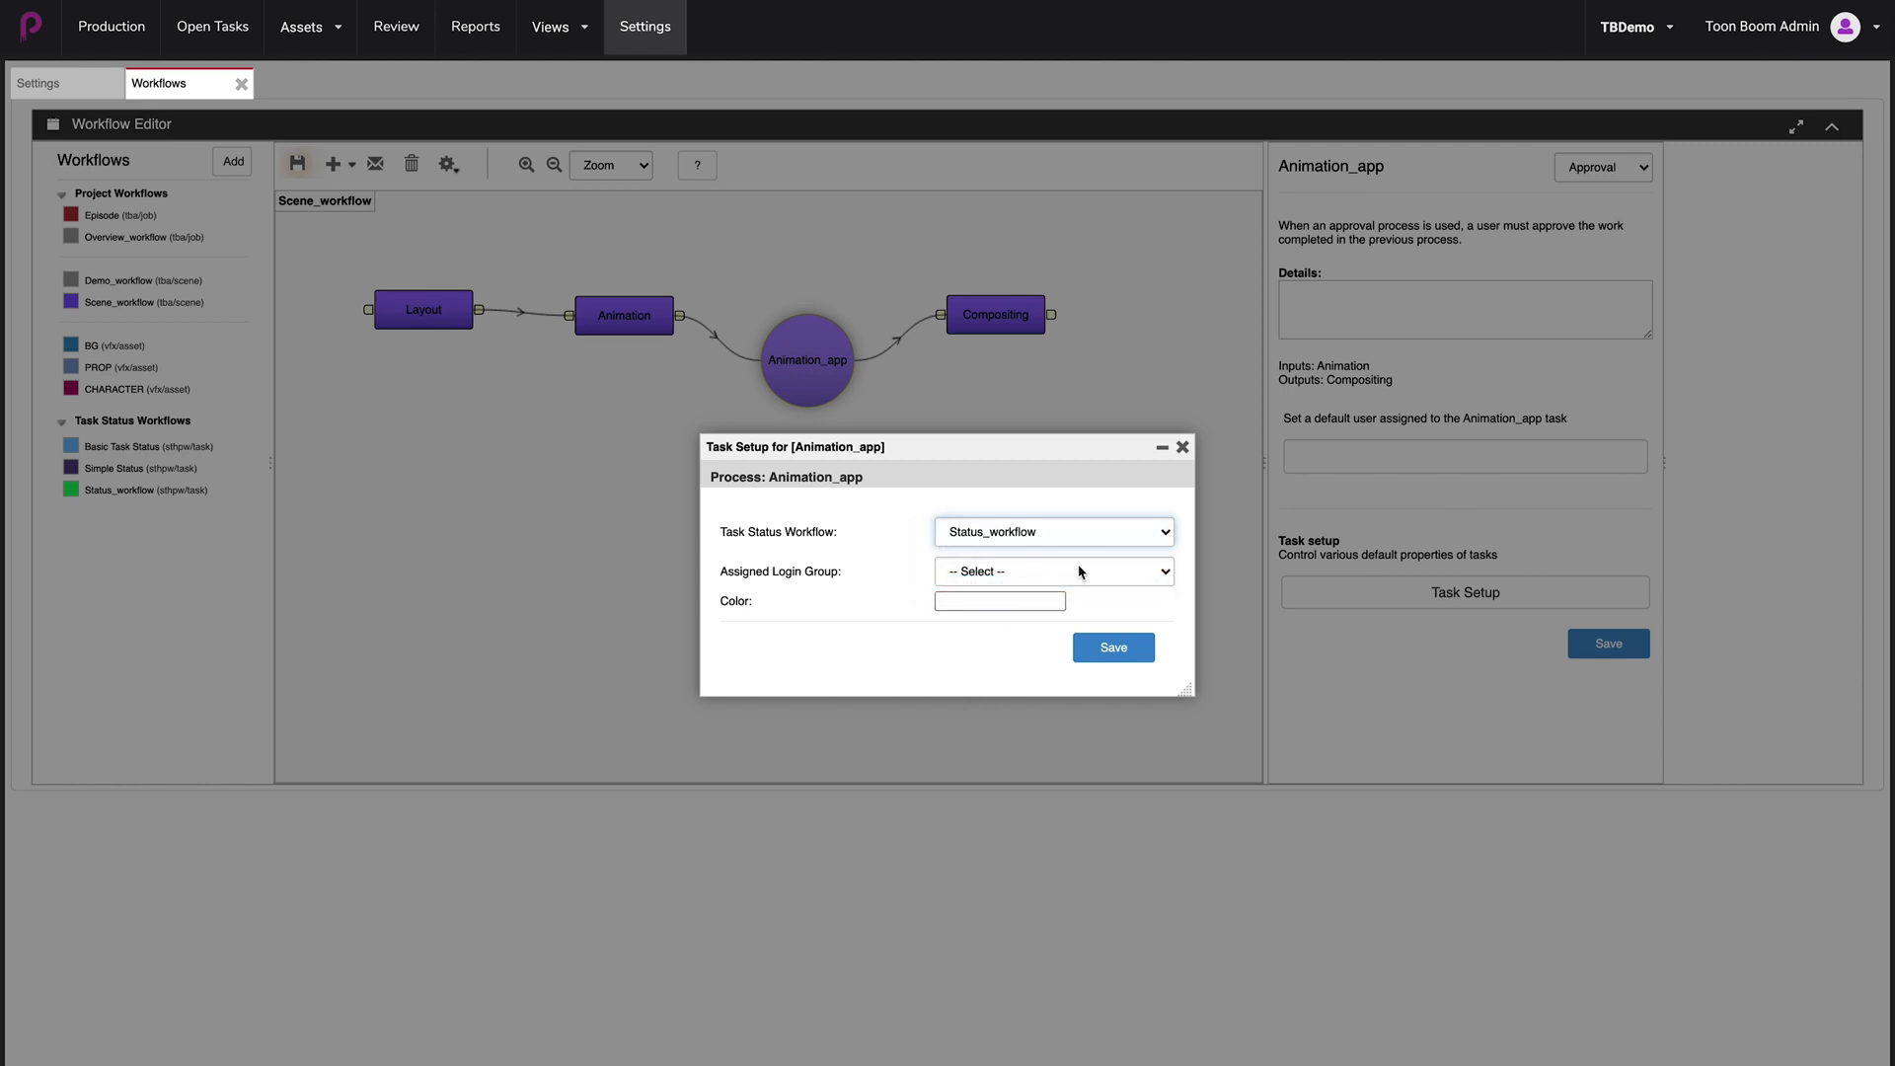
click(1113, 650)
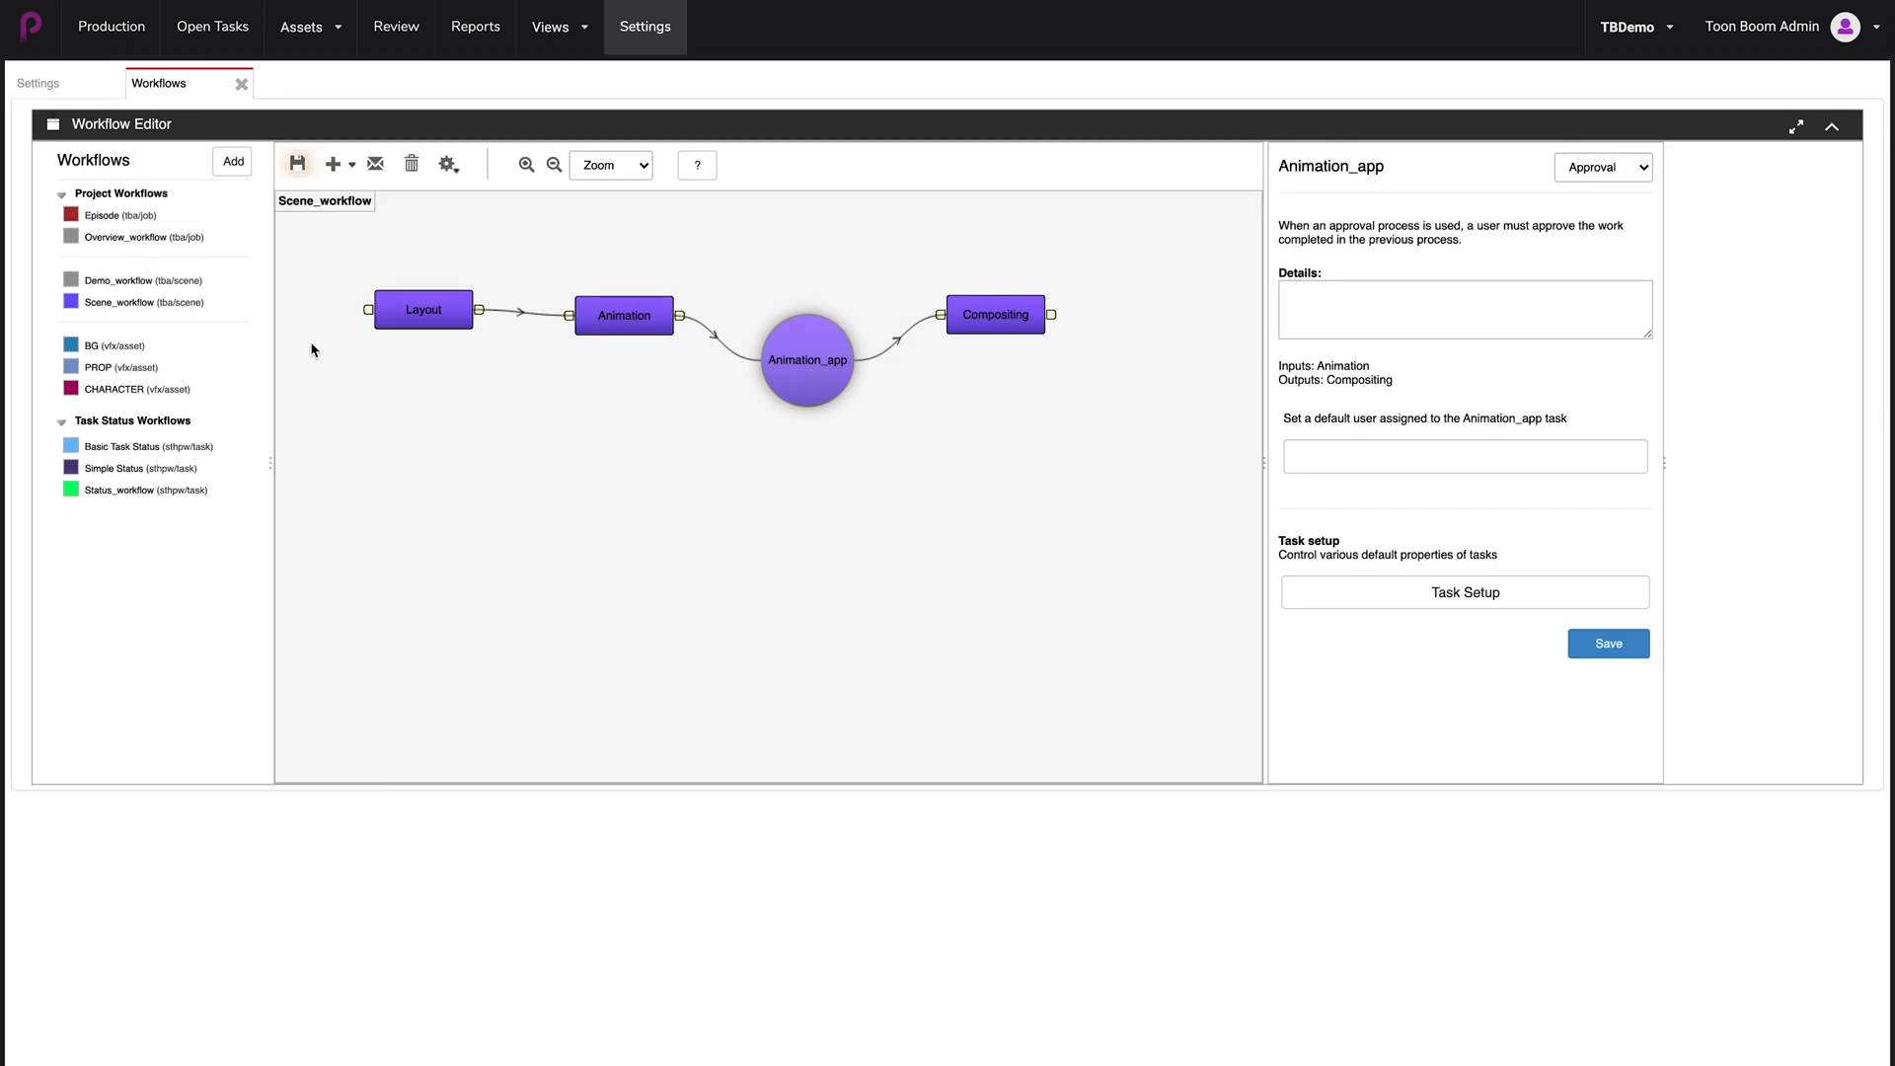
click(457, 314)
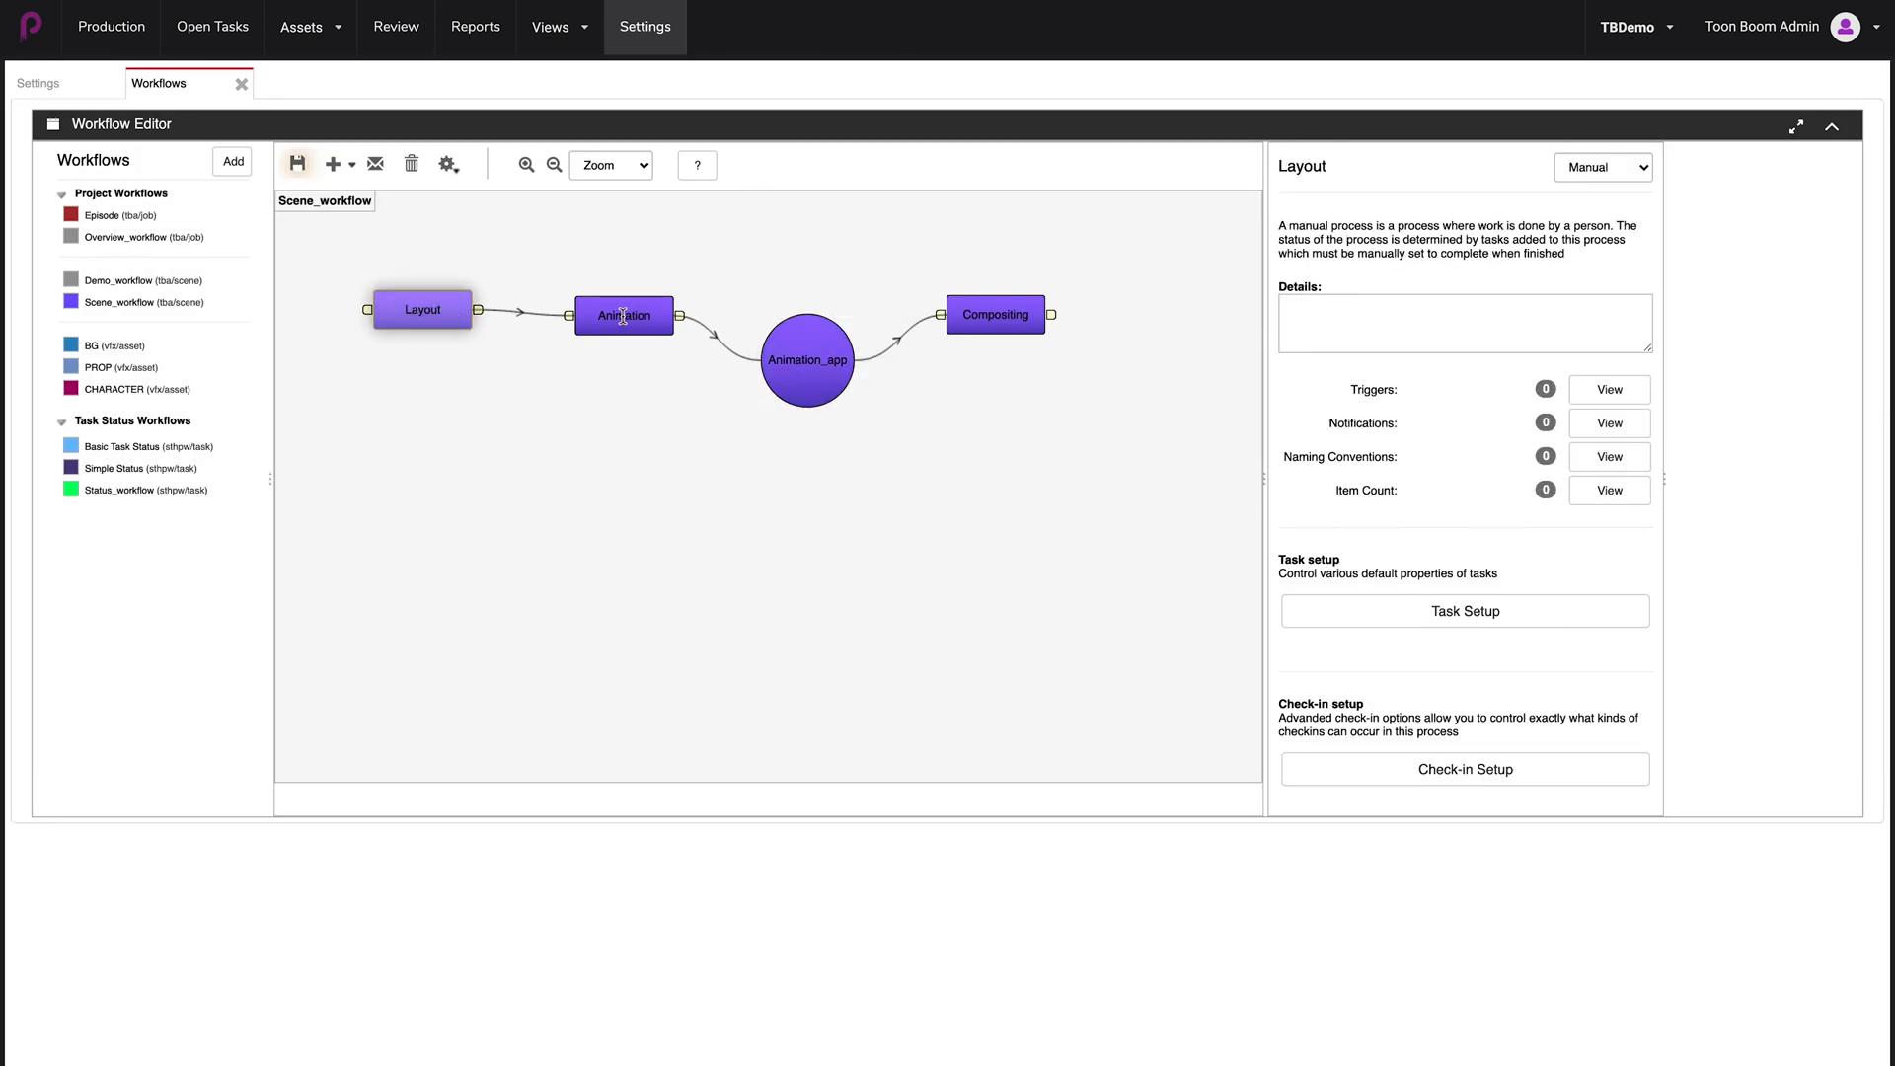
click(660, 328)
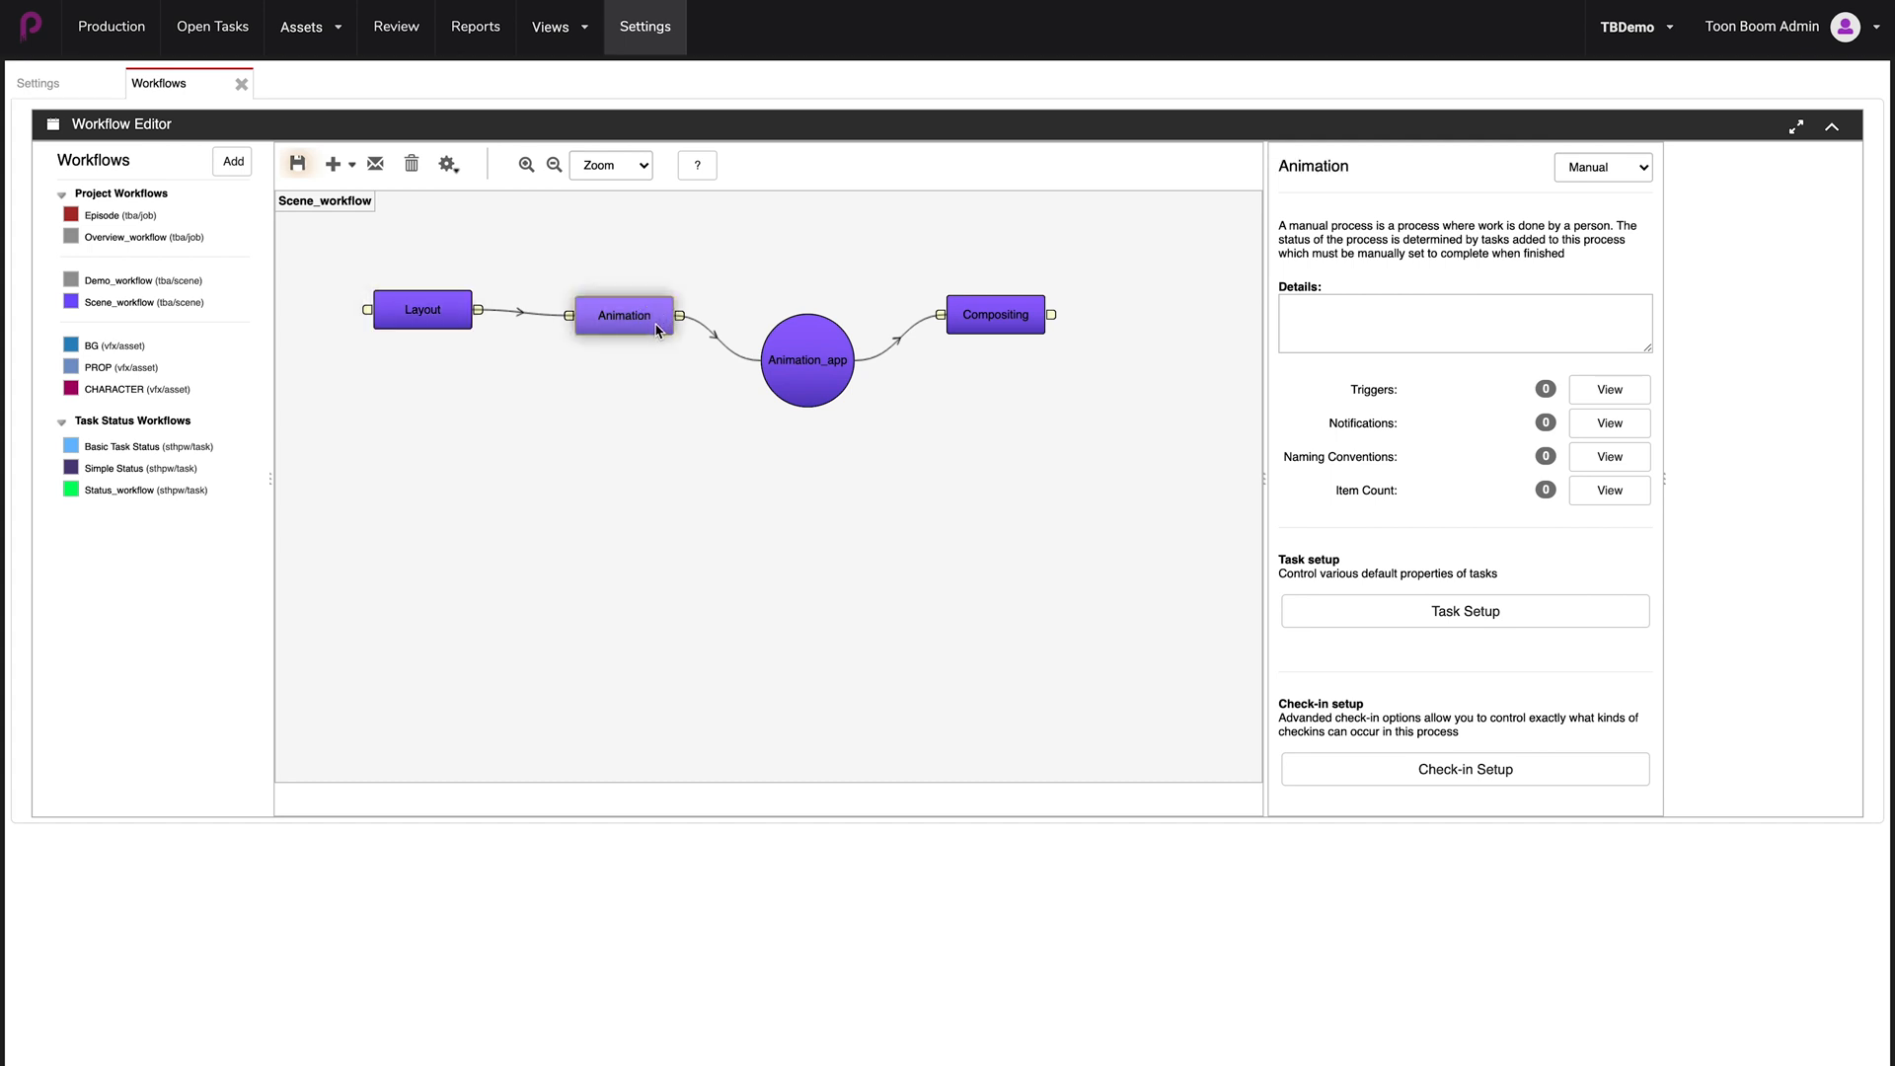
drag(655, 325, 651, 317)
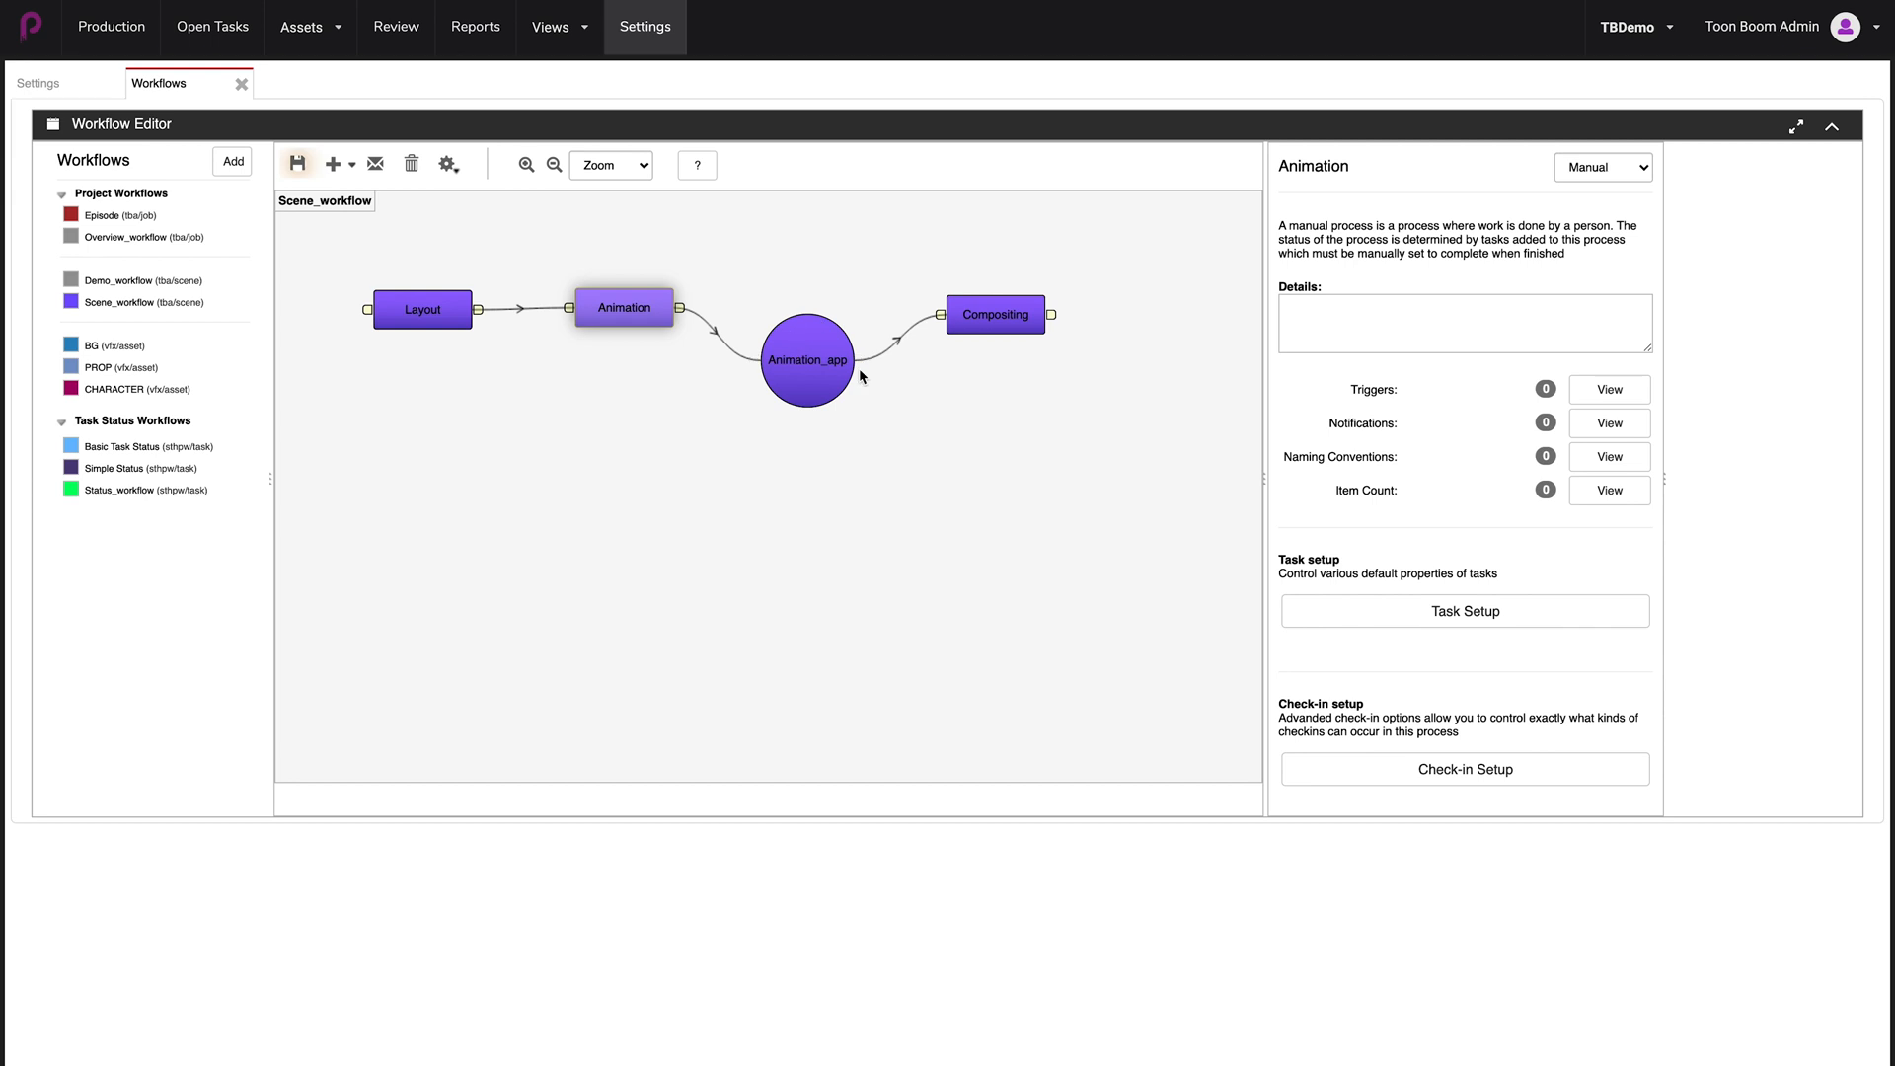
drag(811, 391, 804, 405)
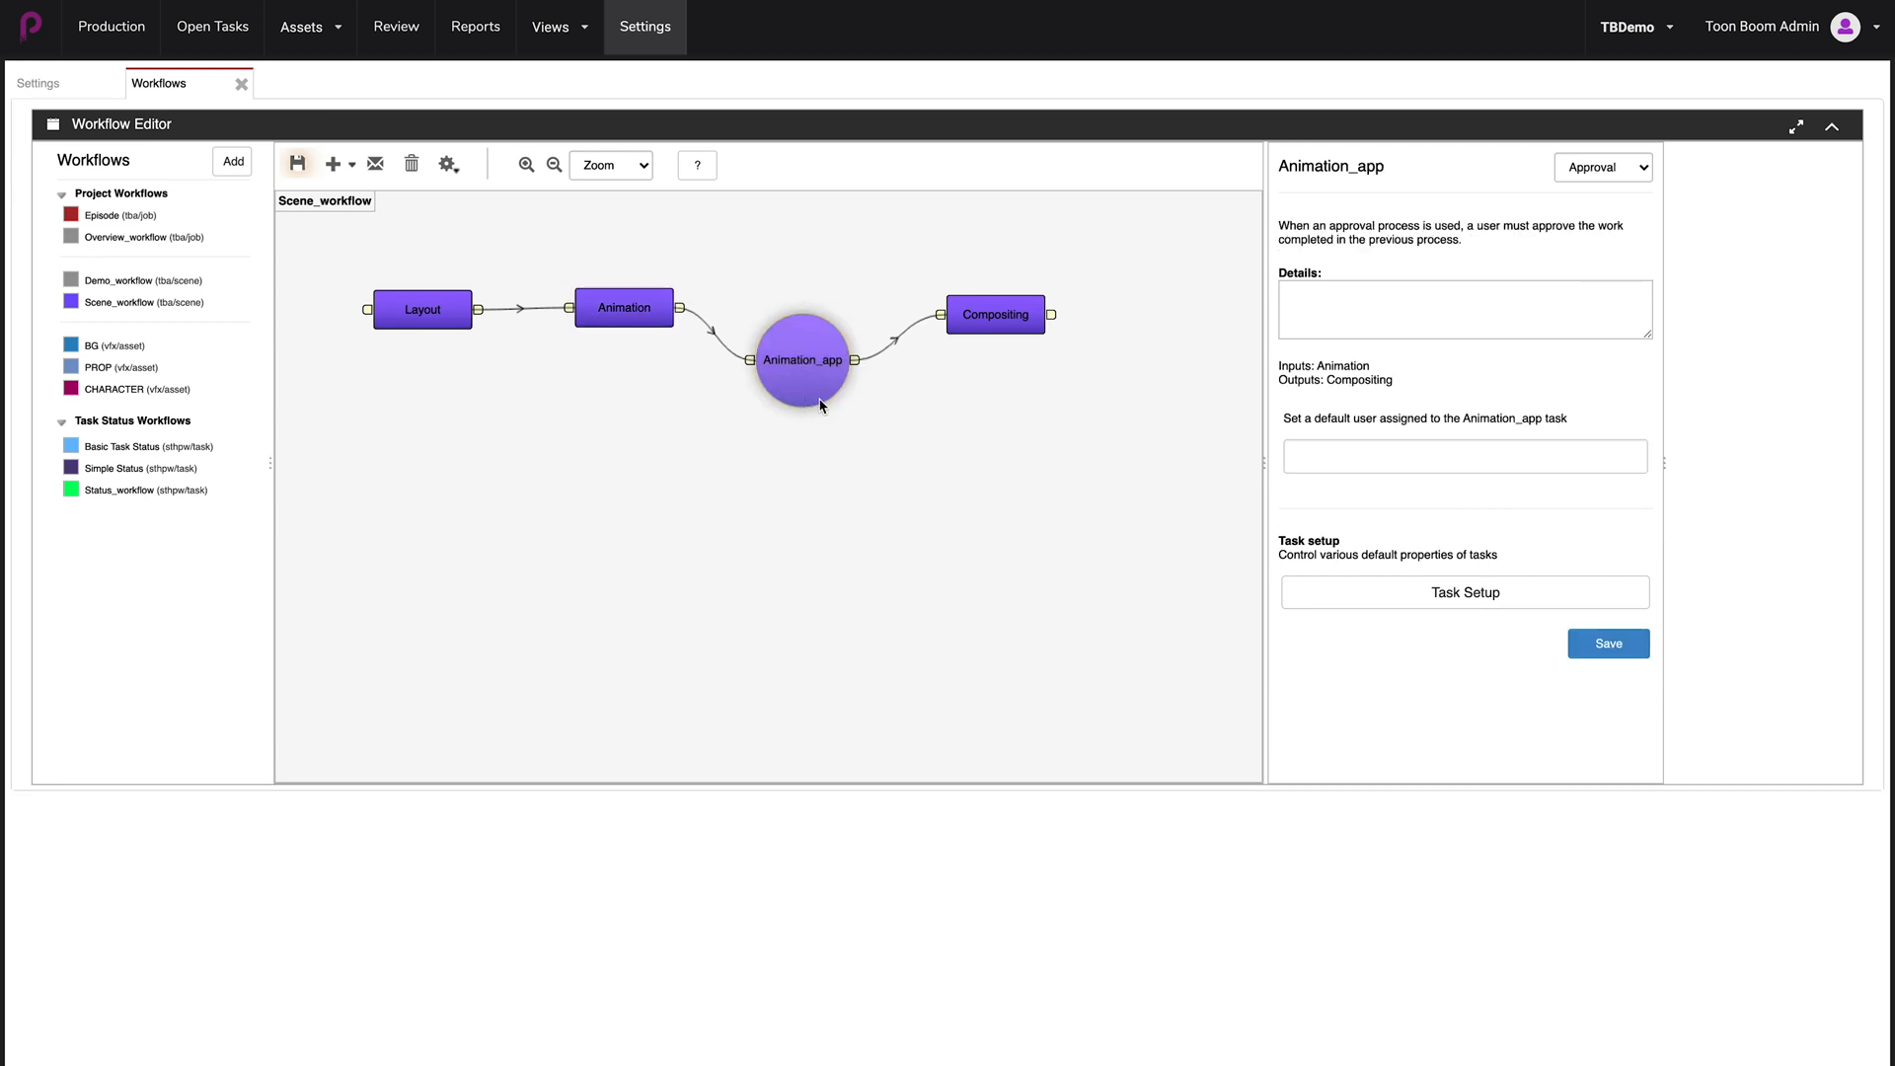
click(987, 409)
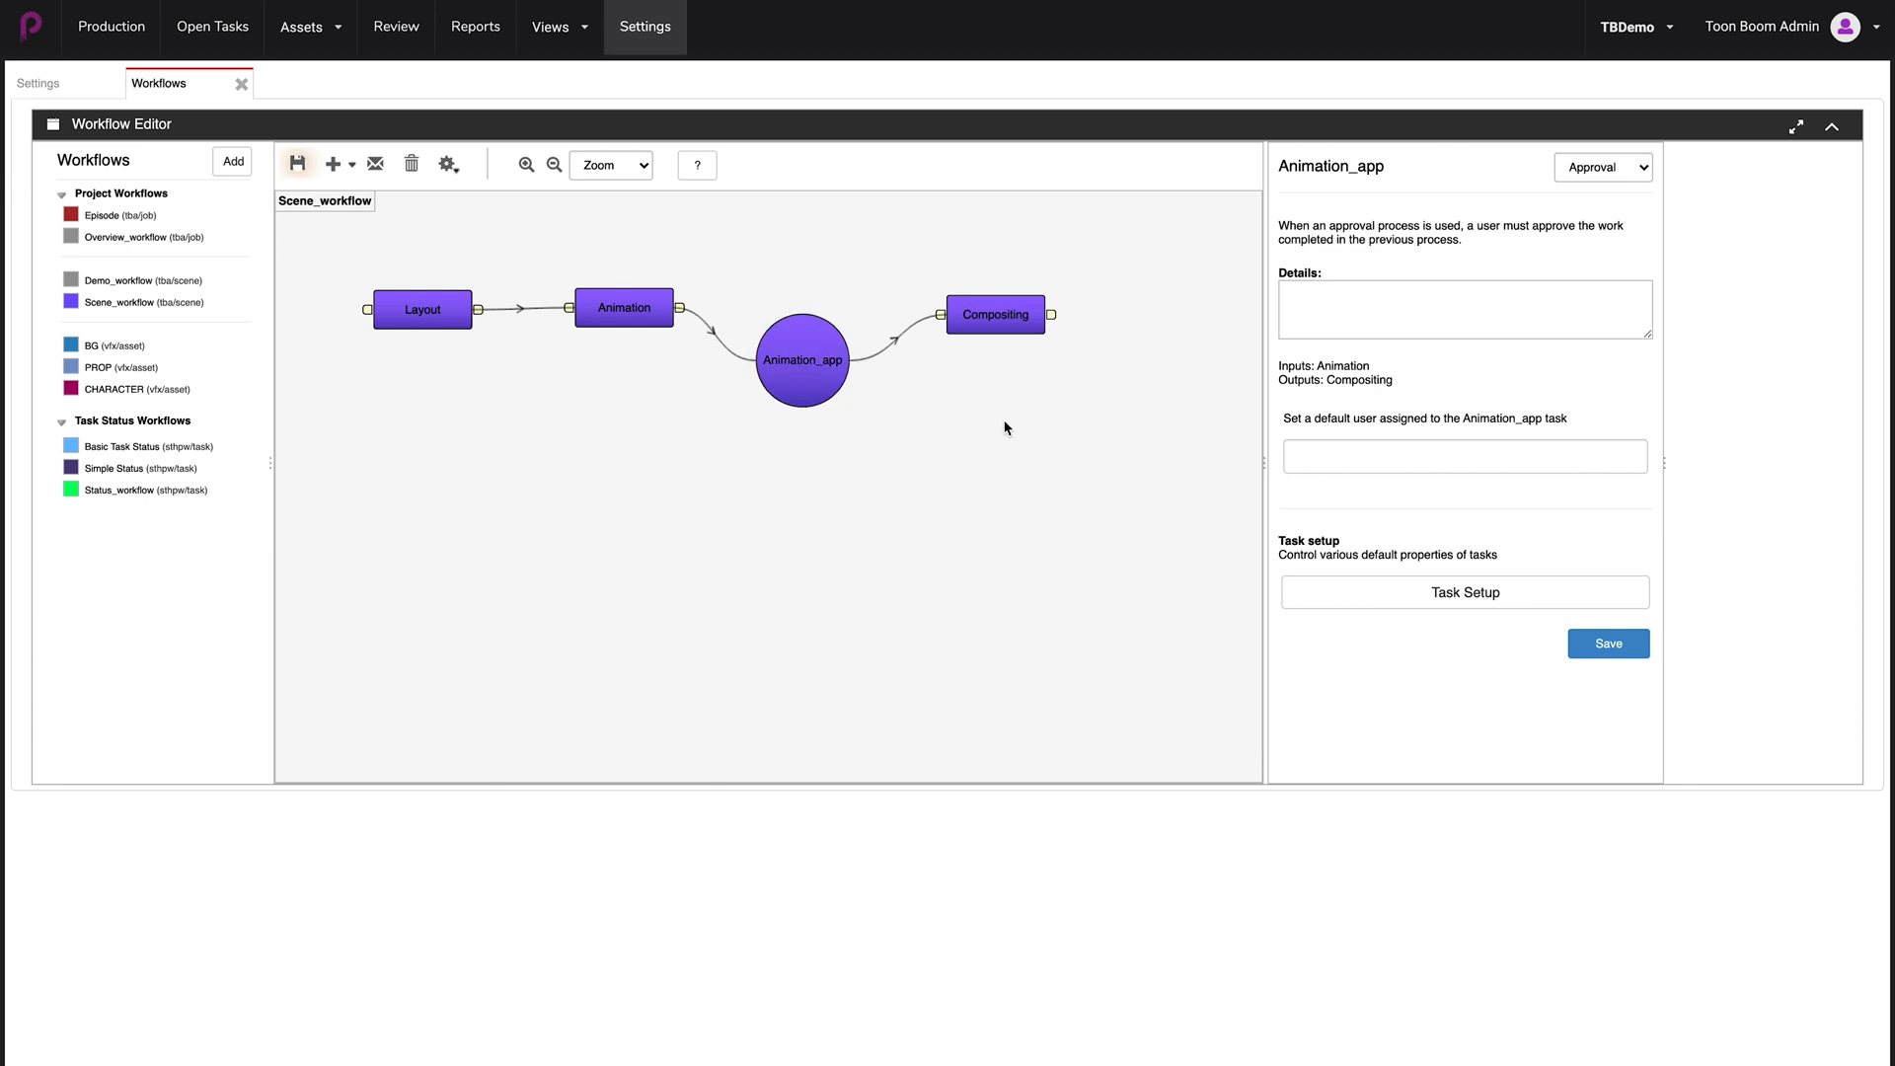